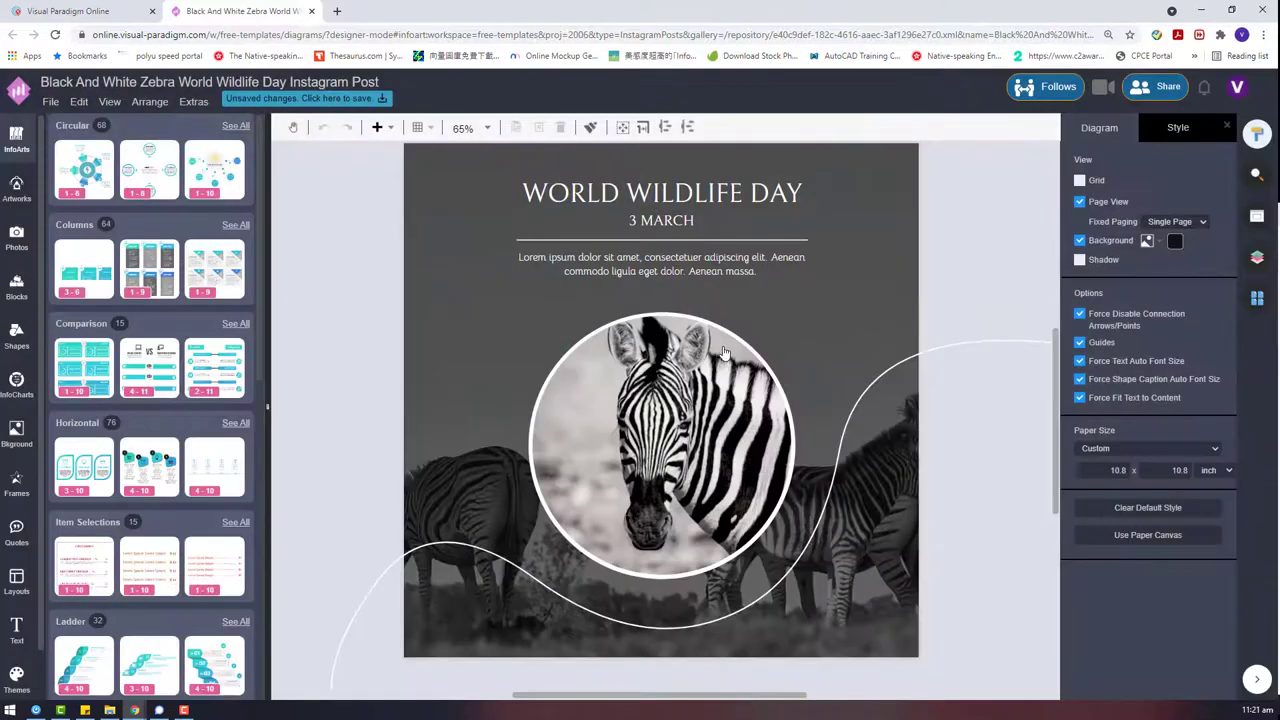
Show the design themes and try the Nunito Sans / PT Sans theme on the post, shuffling its colours.
left_click(16, 675)
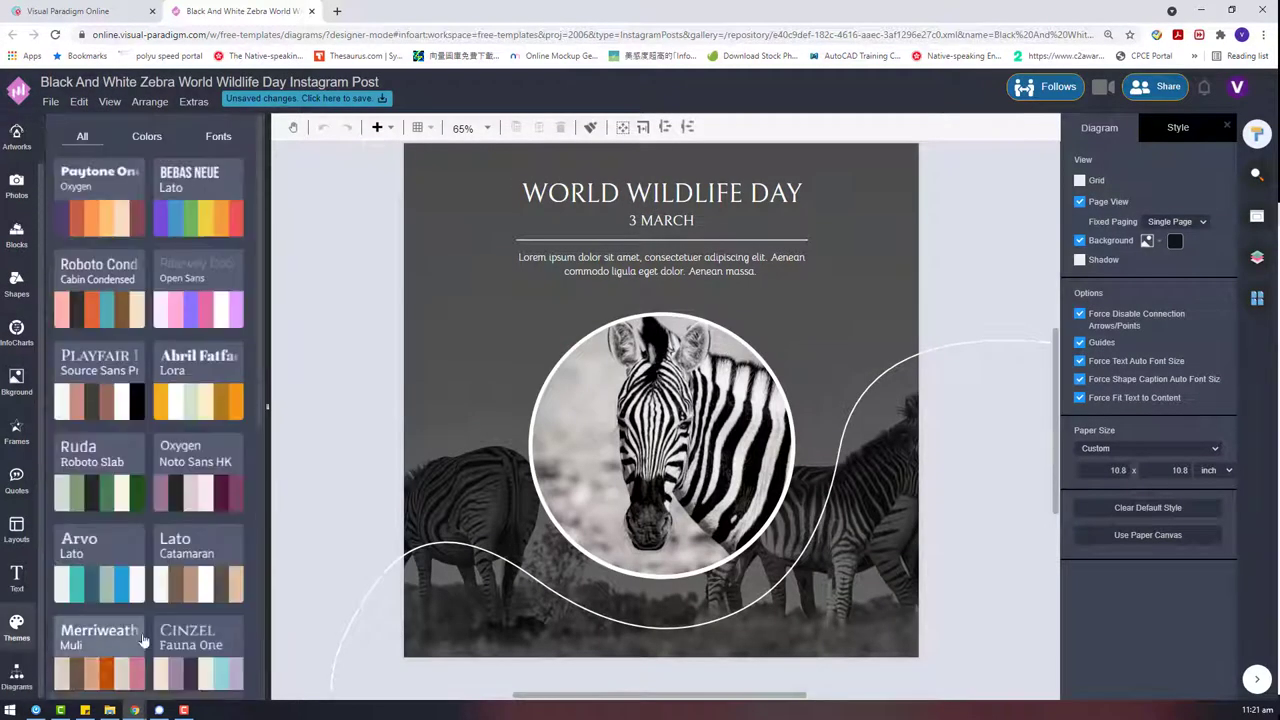
scroll(150, 450, "down", 3)
left_click(178, 567)
left_click(205, 573)
left_click(205, 573)
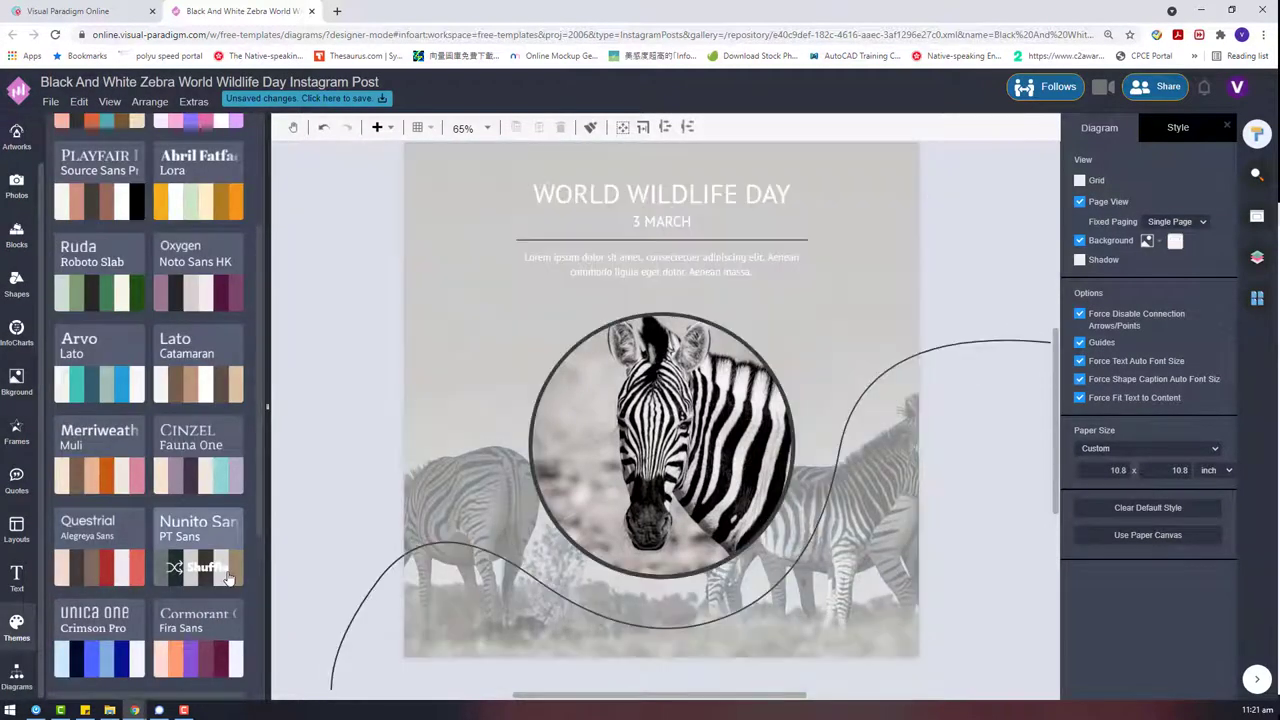
Try the Questrial / Alegreya Sans theme, and the Unica One / Crimson Pro theme with several colour shuffles.
left_click(121, 574)
left_click(107, 667)
left_click(105, 668)
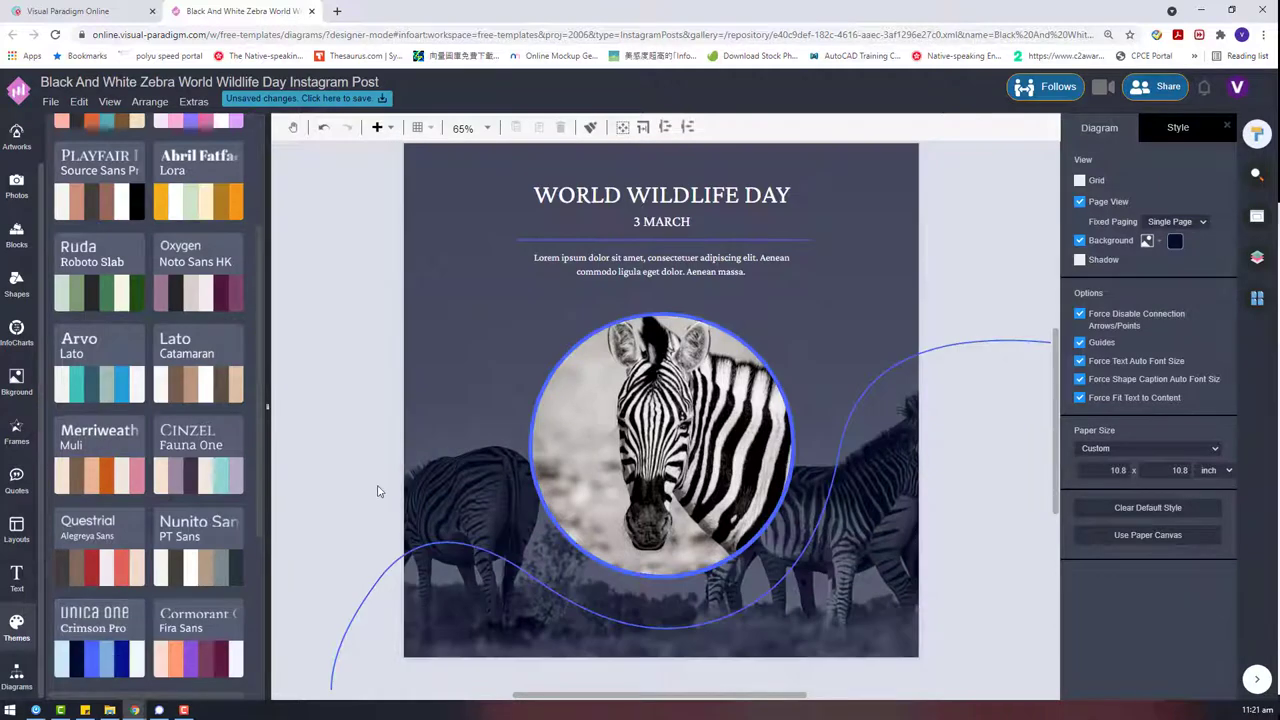
scroll(430, 480, "down", 3)
left_click(85, 668)
left_click(85, 668)
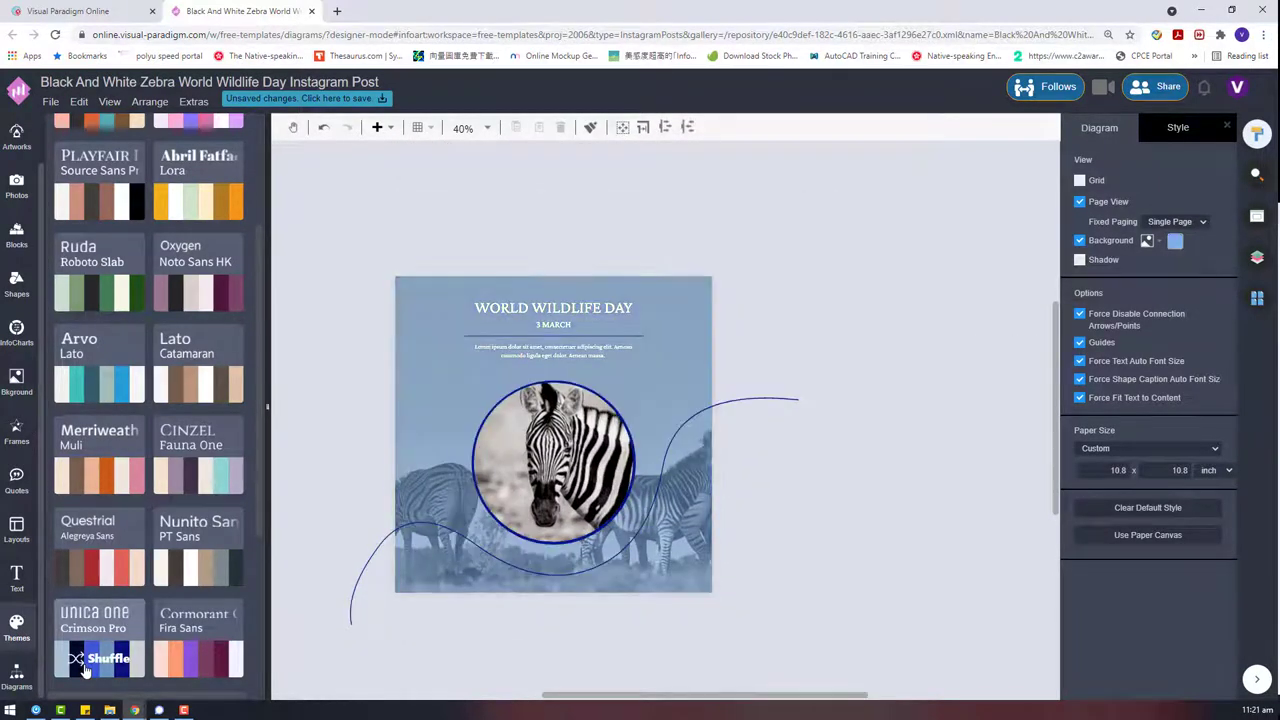
left_click(85, 668)
left_click(85, 668)
left_click(85, 668)
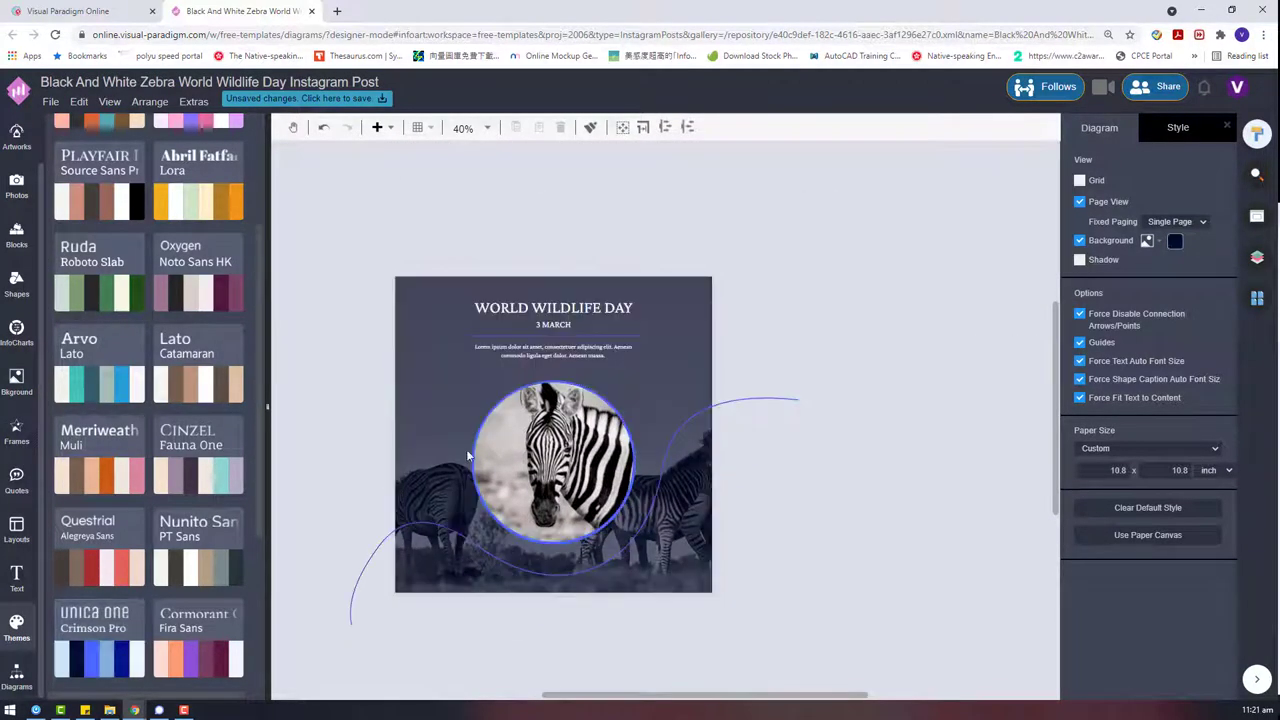
Try the Arvo / Lato theme with several colour shuffles, and the Ruda / Roboto Slab theme.
left_click(106, 393)
left_click(106, 393)
left_click(106, 393)
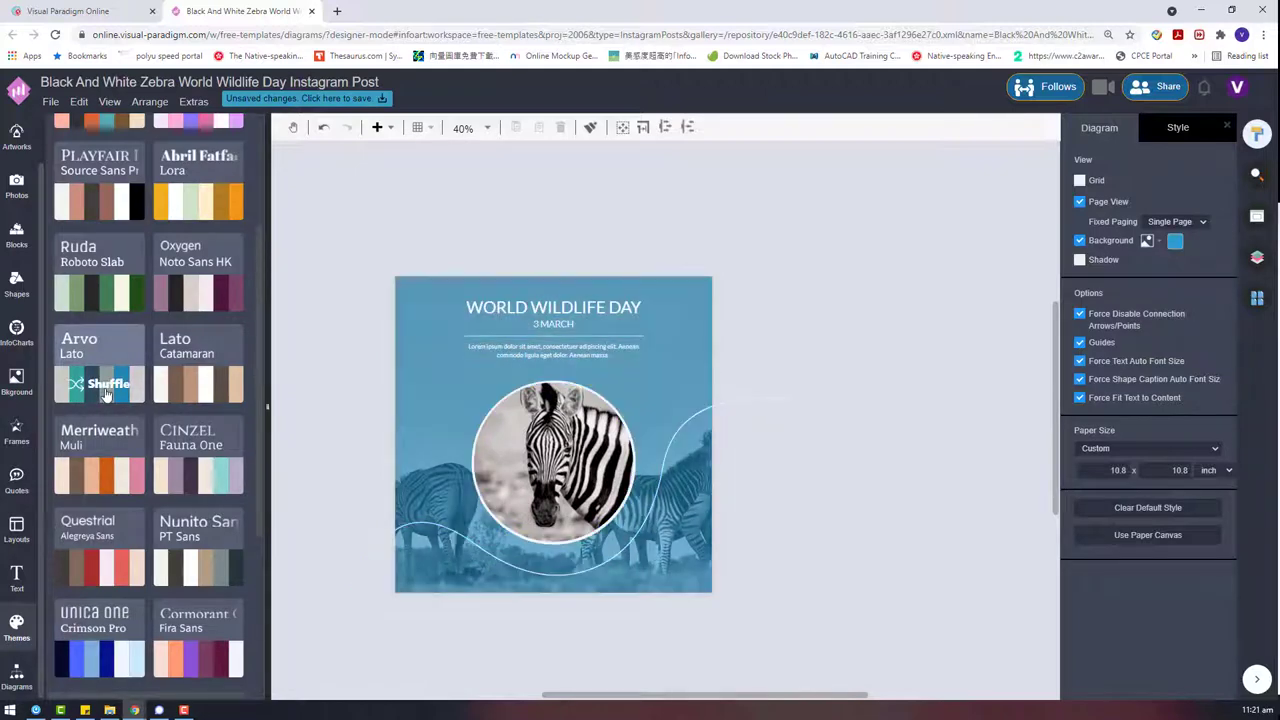
left_click(106, 393)
left_click(104, 302)
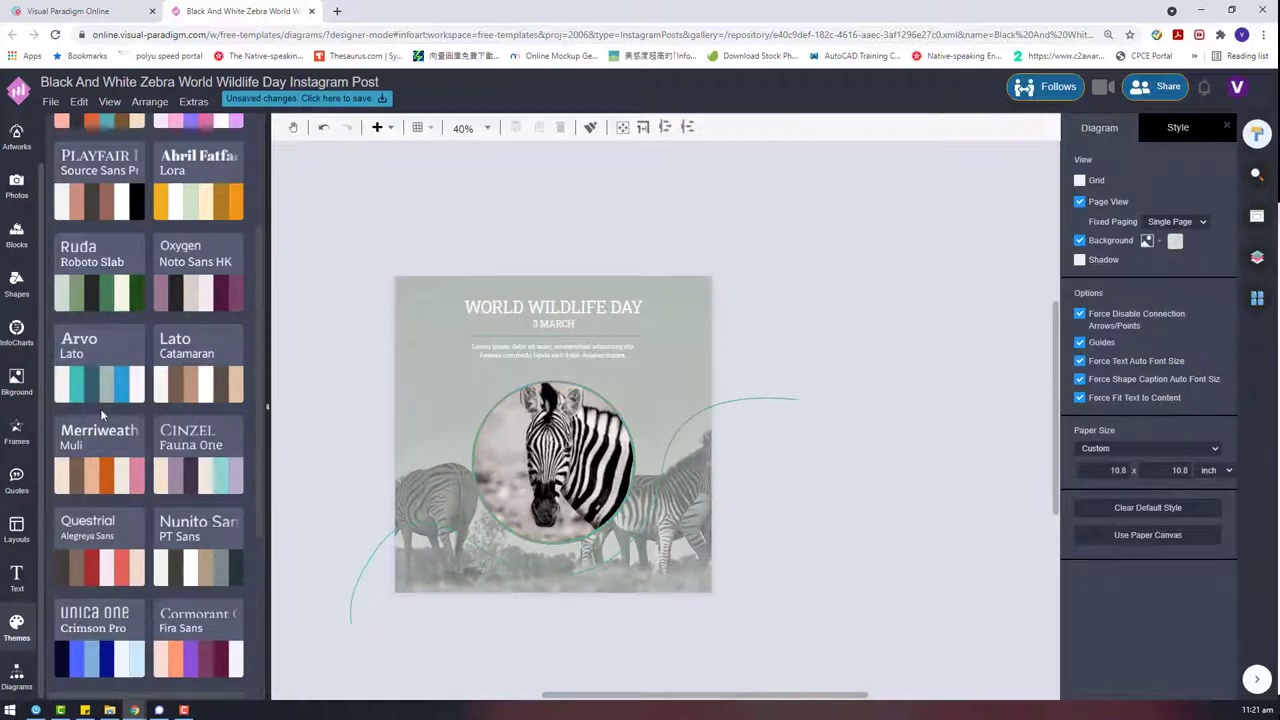
Try the Lato / Catamaran theme, and the Cinzel / Fauna One theme with several colour shuffles.
left_click(192, 396)
left_click(205, 487)
left_click(205, 483)
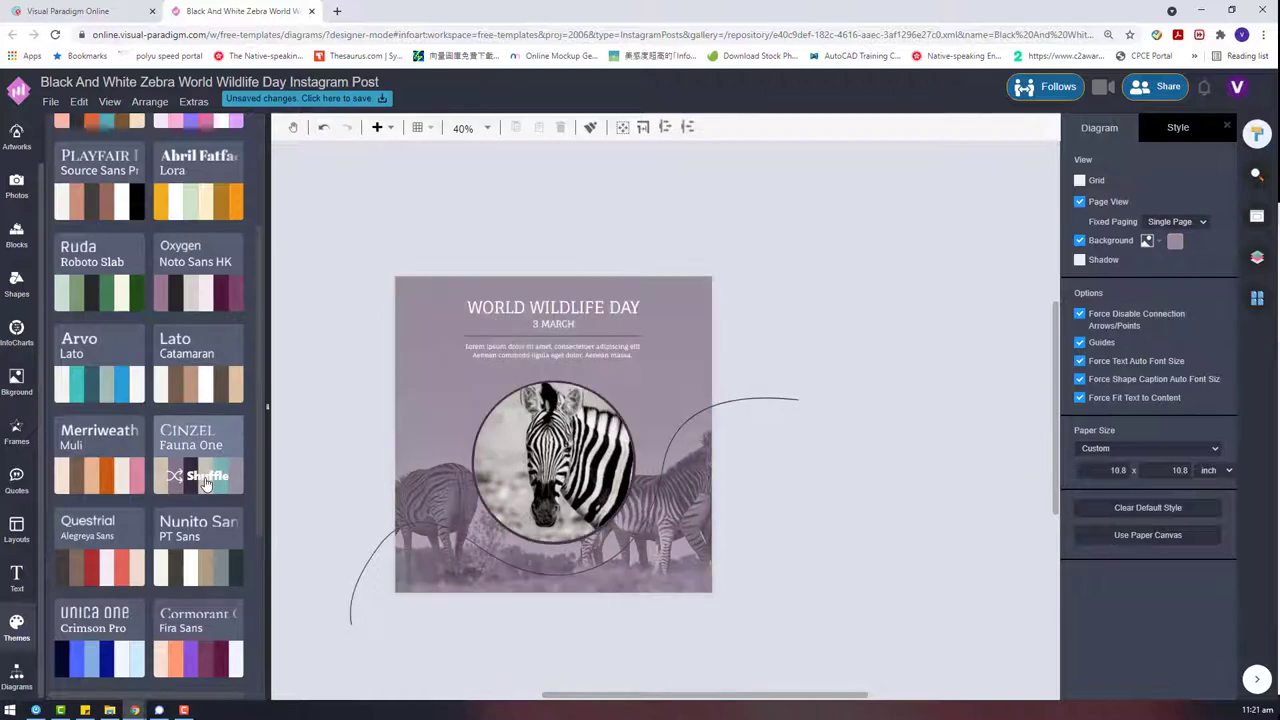
left_click(228, 480)
left_click(228, 480)
left_click(229, 480)
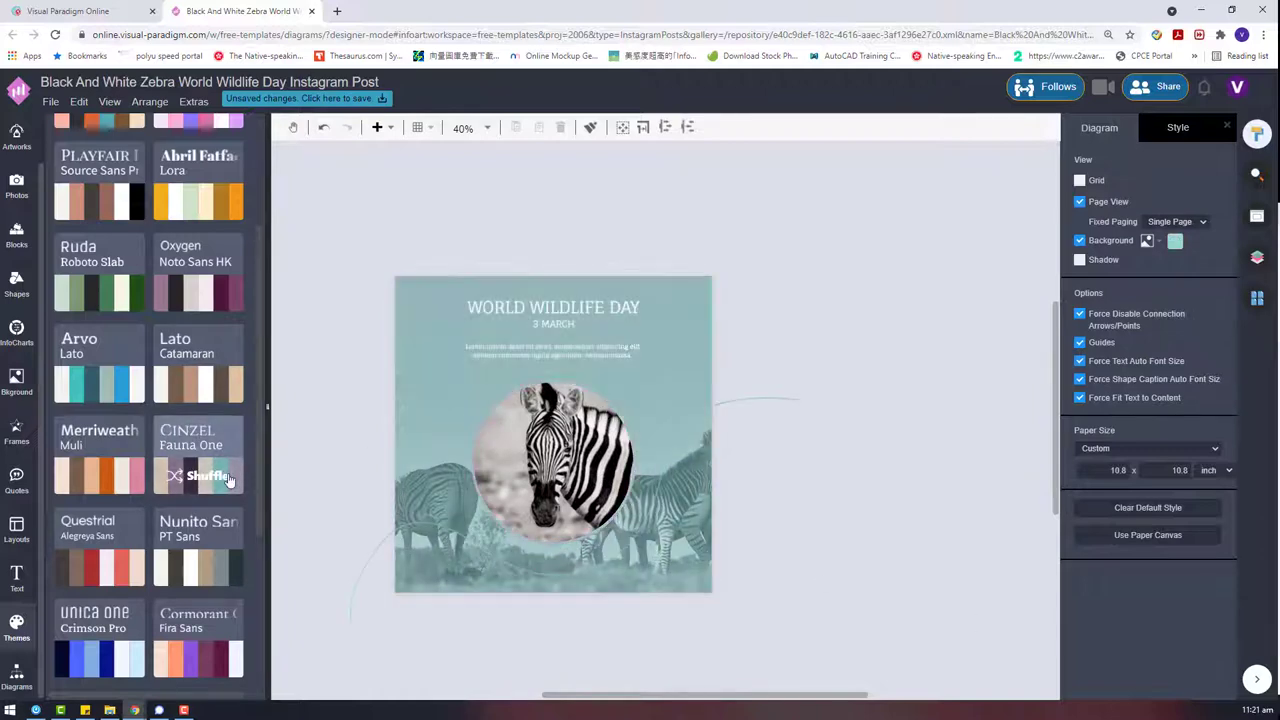
left_click(229, 480)
Try the Questrial, Paytone One / Oxygen and Roboto Condensed / Cabin Condensed themes on the post.
left_click(112, 560)
scroll(126, 500, "up", 2)
left_click(112, 215)
scroll(111, 222, "down", 1)
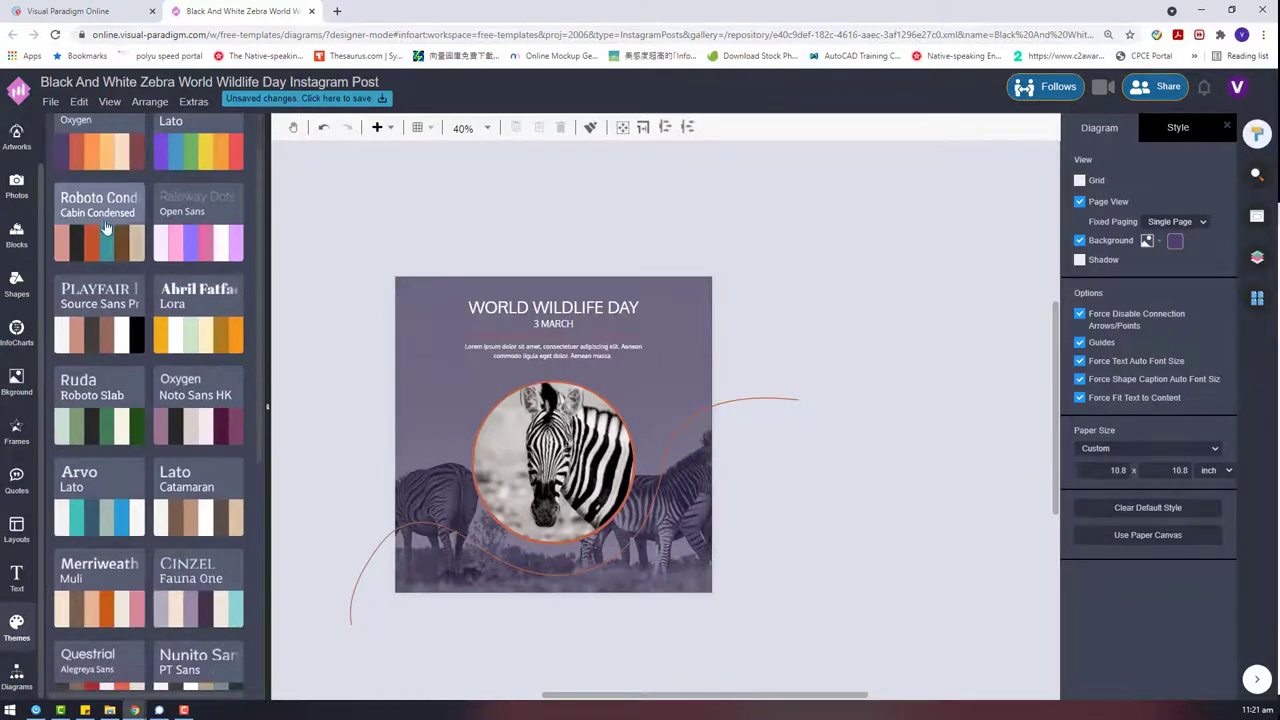
left_click(106, 243)
left_click(103, 246)
Try the Raleway Dots / Open Sans theme with colour shuffles, plus the Playfair / Source Sans Pro and Oxygen / Noto Sans HK themes.
left_click(193, 257)
left_click(196, 257)
left_click(196, 258)
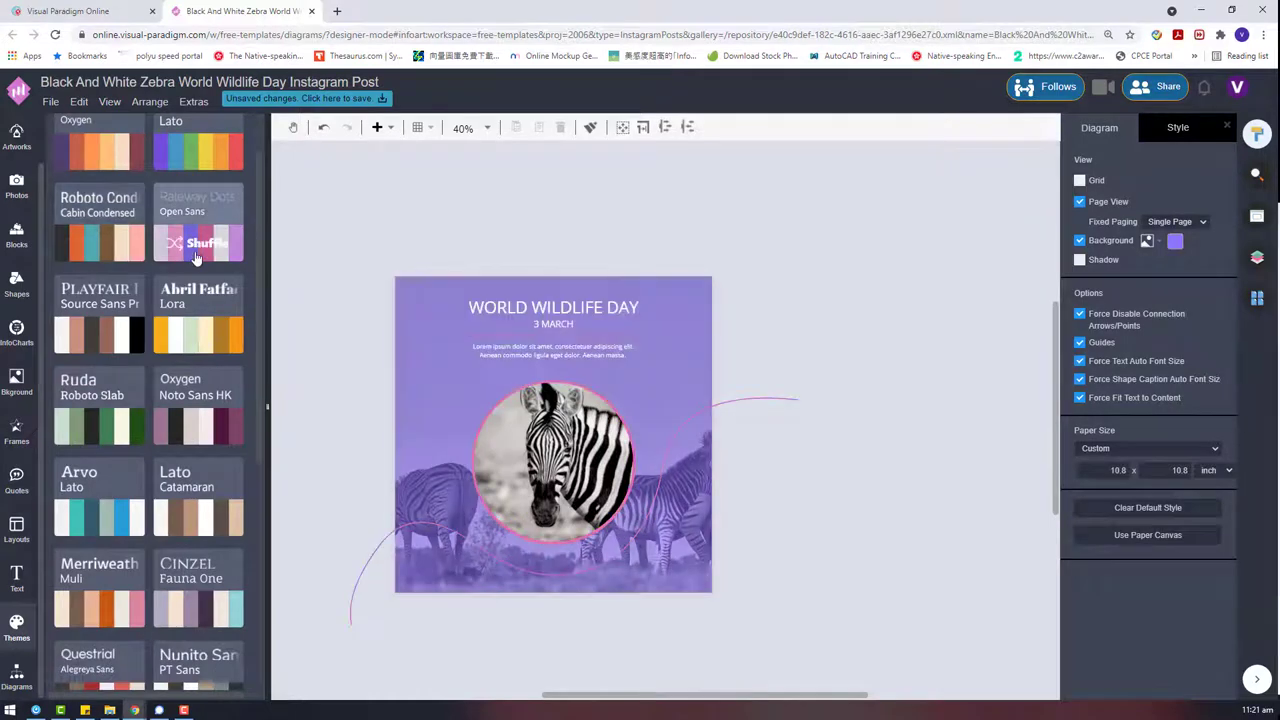
left_click(196, 258)
left_click(92, 336)
left_click(92, 336)
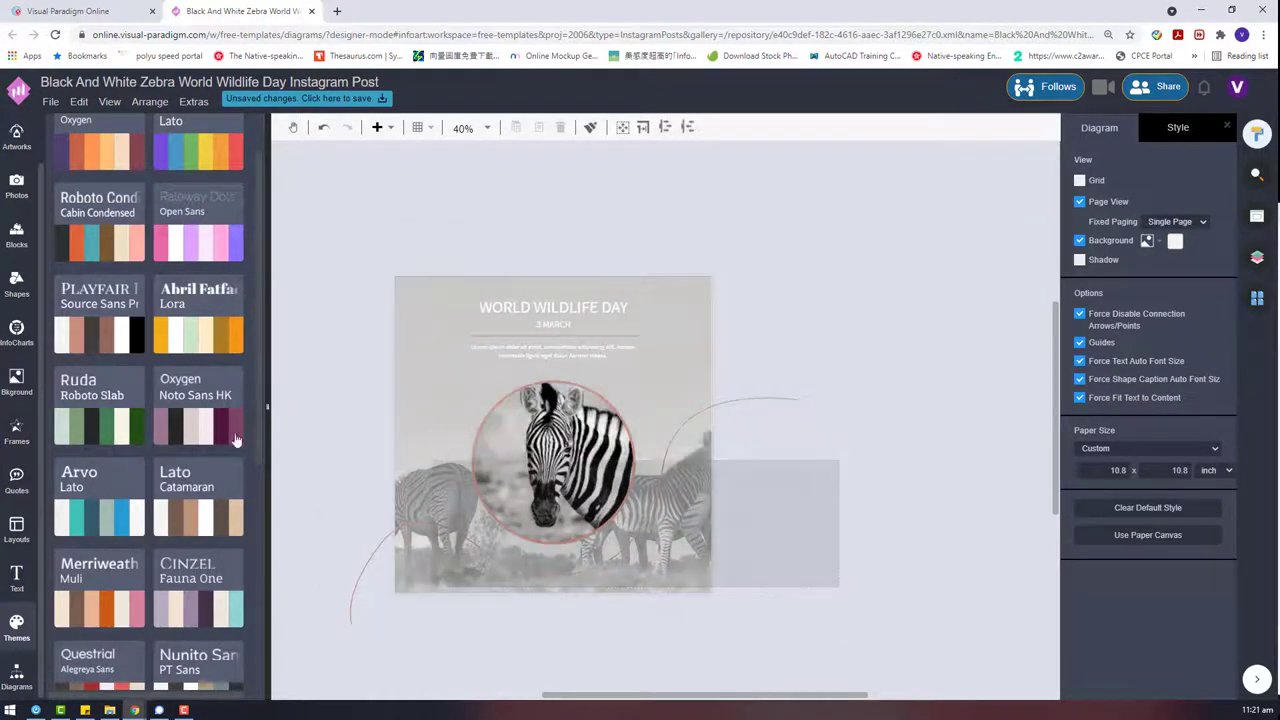
left_click(198, 410)
Try the Questrial / Alegreya Sans theme again, and the Unica One / Monda theme with several colour shuffles.
scroll(110, 490, "down", 2)
left_click(110, 500)
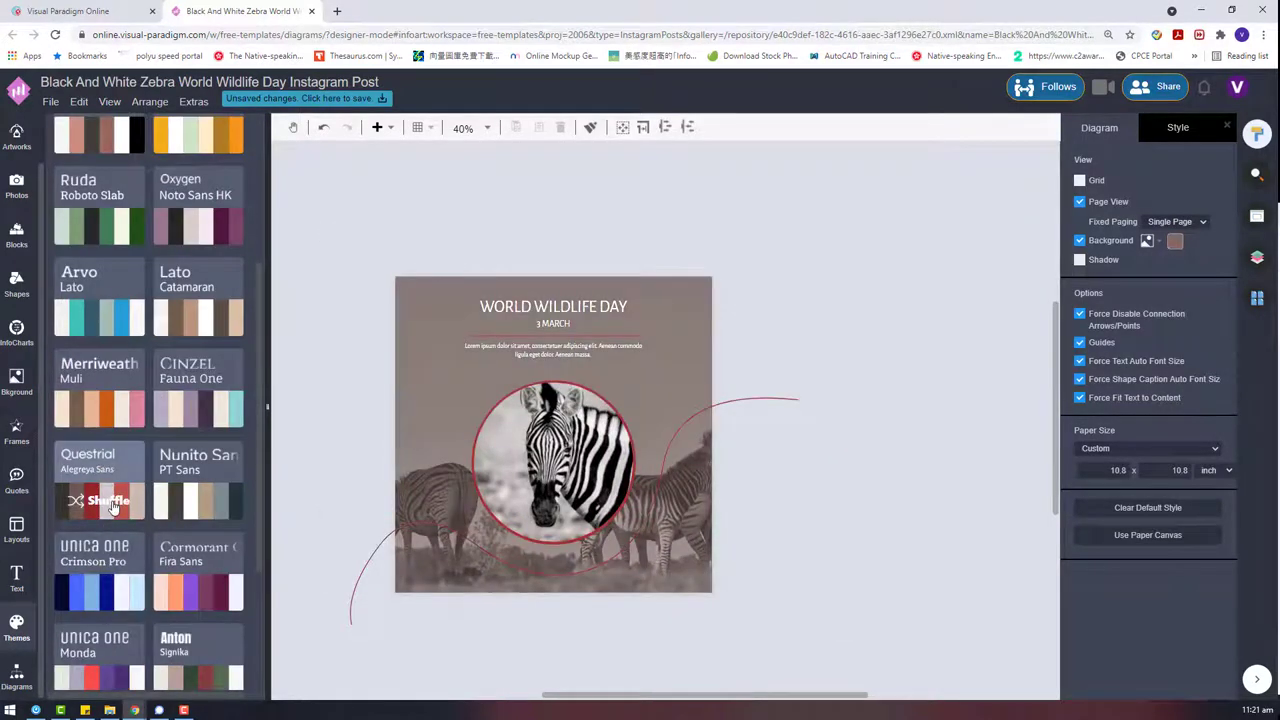
left_click(113, 504)
scroll(112, 490, "down", 2)
left_click(111, 484)
left_click(111, 484)
left_click(111, 484)
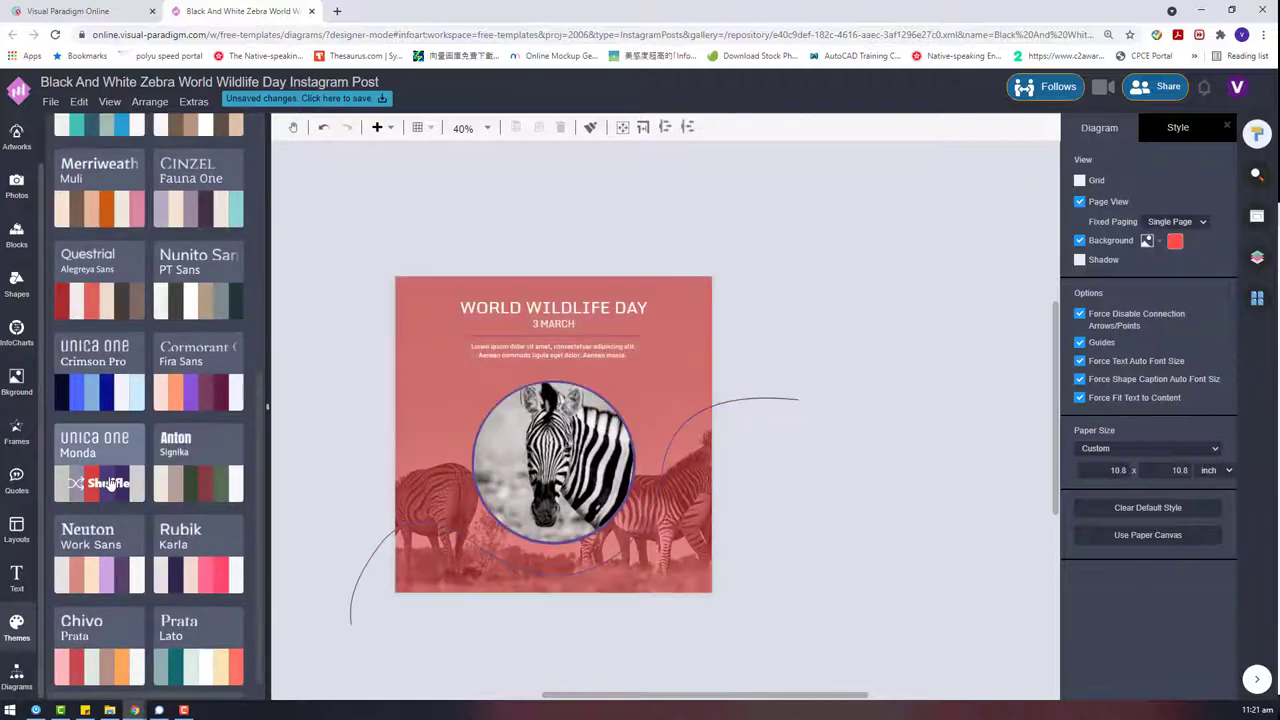
left_click(108, 483)
left_click(108, 483)
left_click(108, 483)
Apply the Neuton / Work Sans theme and shuffle its colours until the page background is salmon pink.
scroll(105, 575, "down", 1)
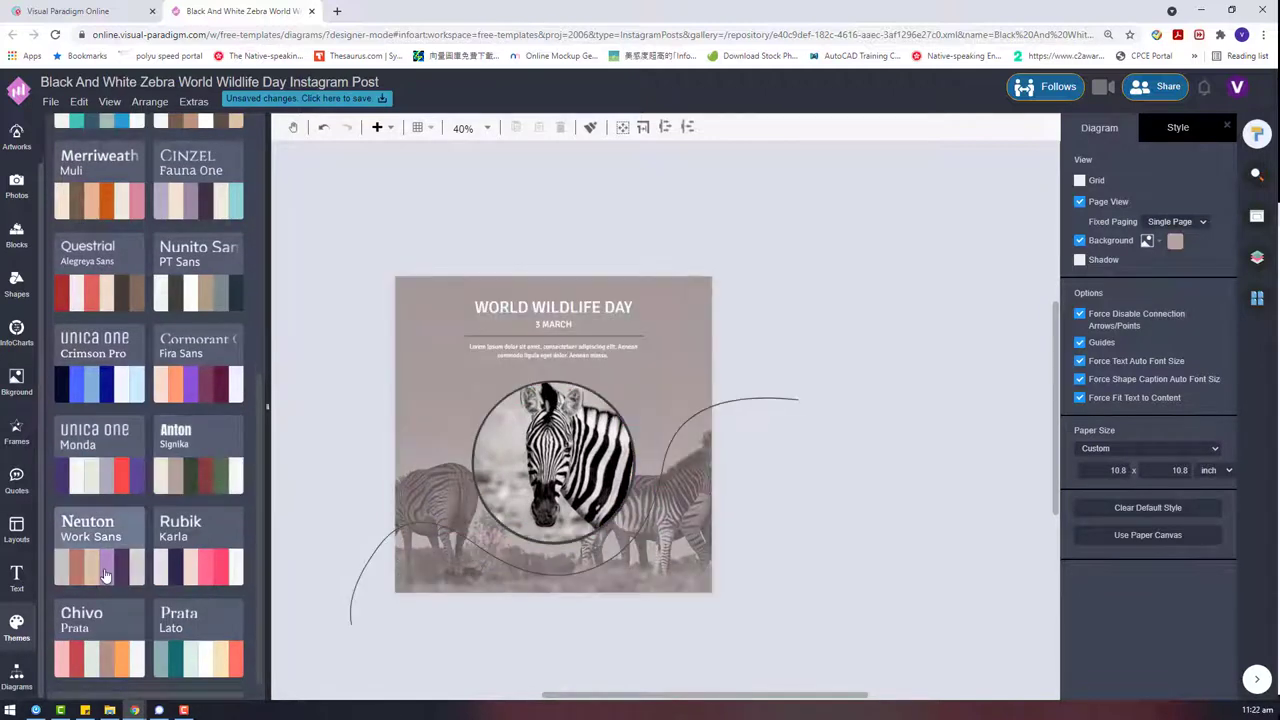
left_click(105, 575)
left_click(105, 574)
Select the text, circular zebra photo and curved line together and move them off the page, above it.
left_click_drag(816, 638, 384, 204)
scroll(638, 638, "up", 2)
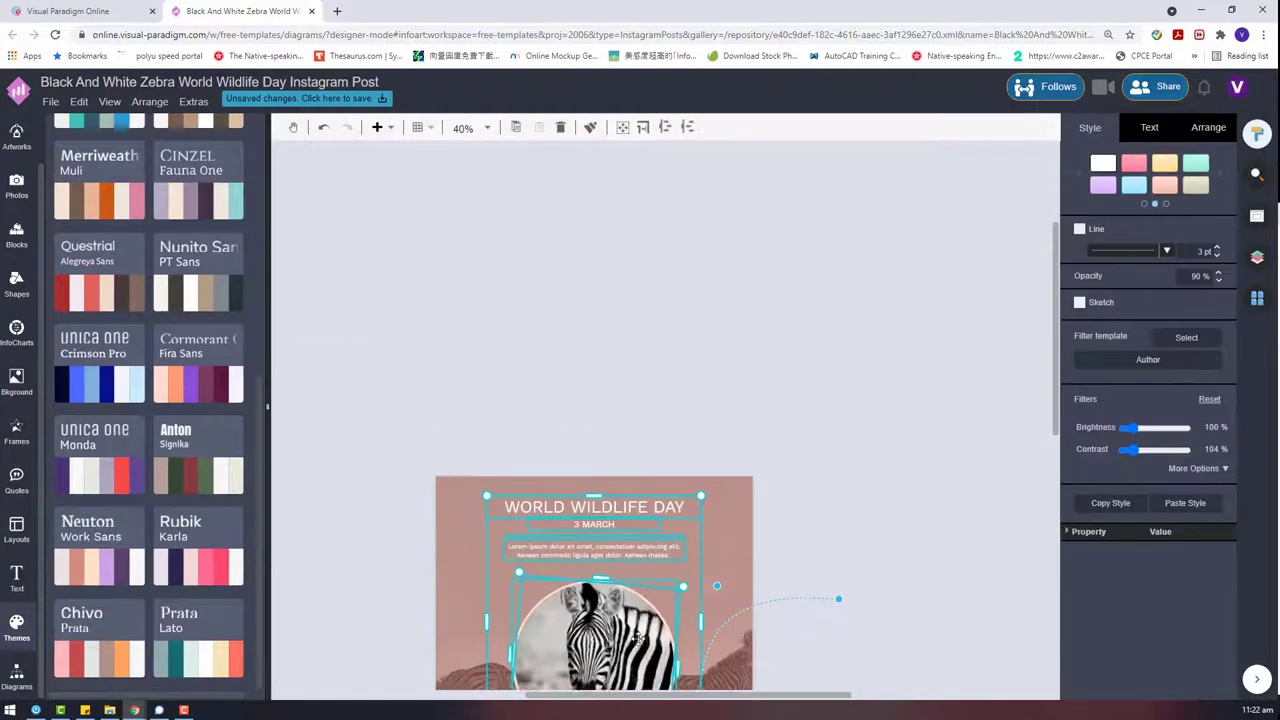
left_click_drag(638, 638, 644, 269)
left_click(858, 257)
Delete the Background layer with the zebra herd picture and move the Layers window clear of the page settings.
left_click(1257, 257)
left_click(1118, 213)
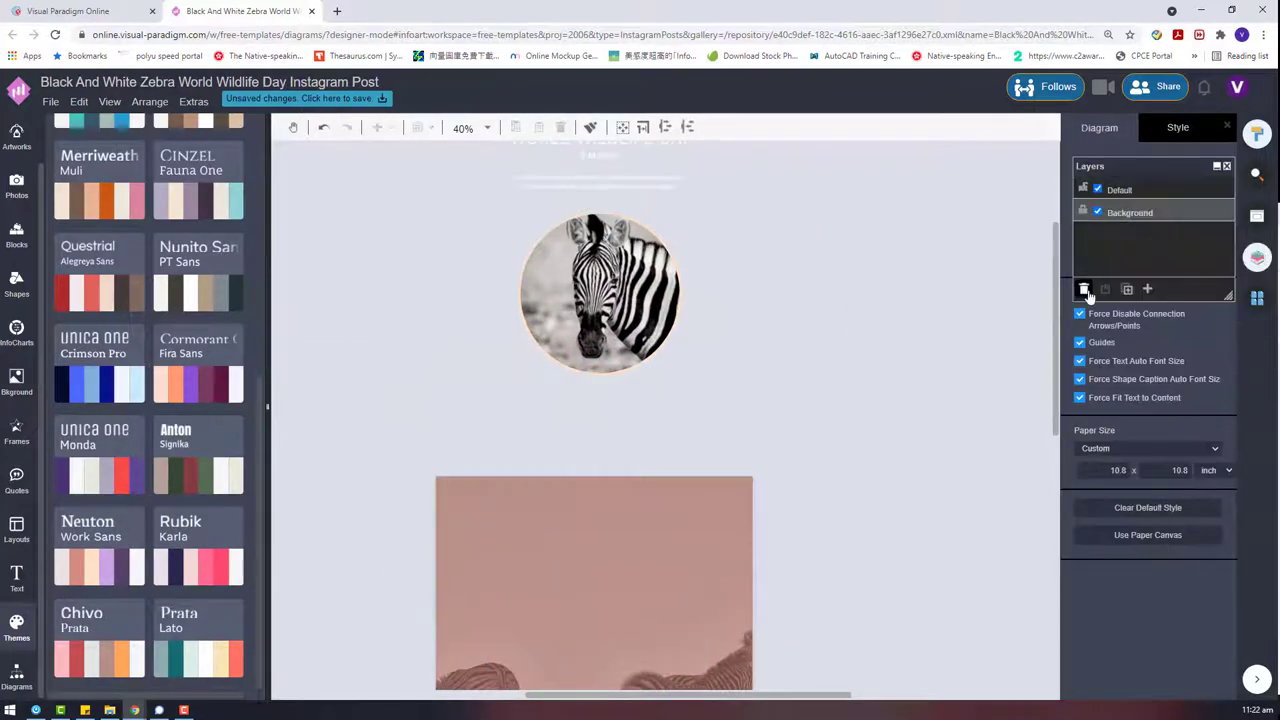
left_click(1084, 289)
left_click_drag(1143, 168, 910, 226)
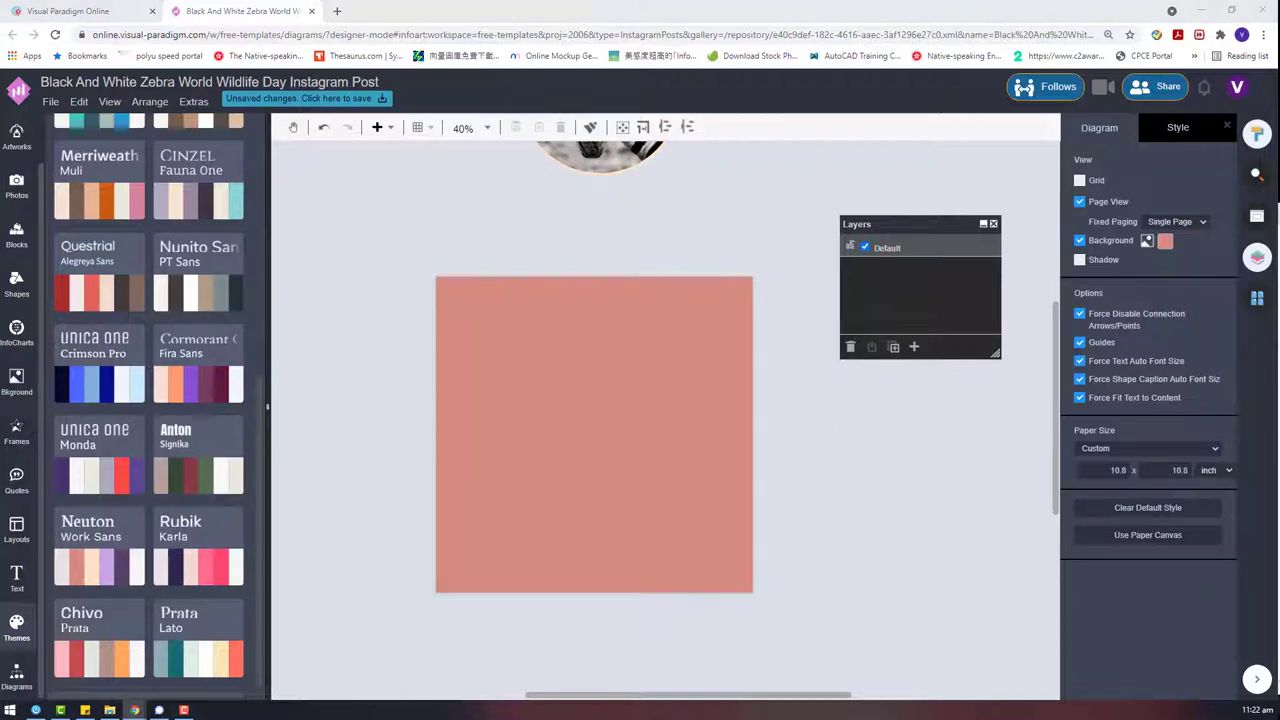
Insert a plain rectangle from the General shapes, enlarge it and fit it into the page's upper-right corner.
left_click(16, 577)
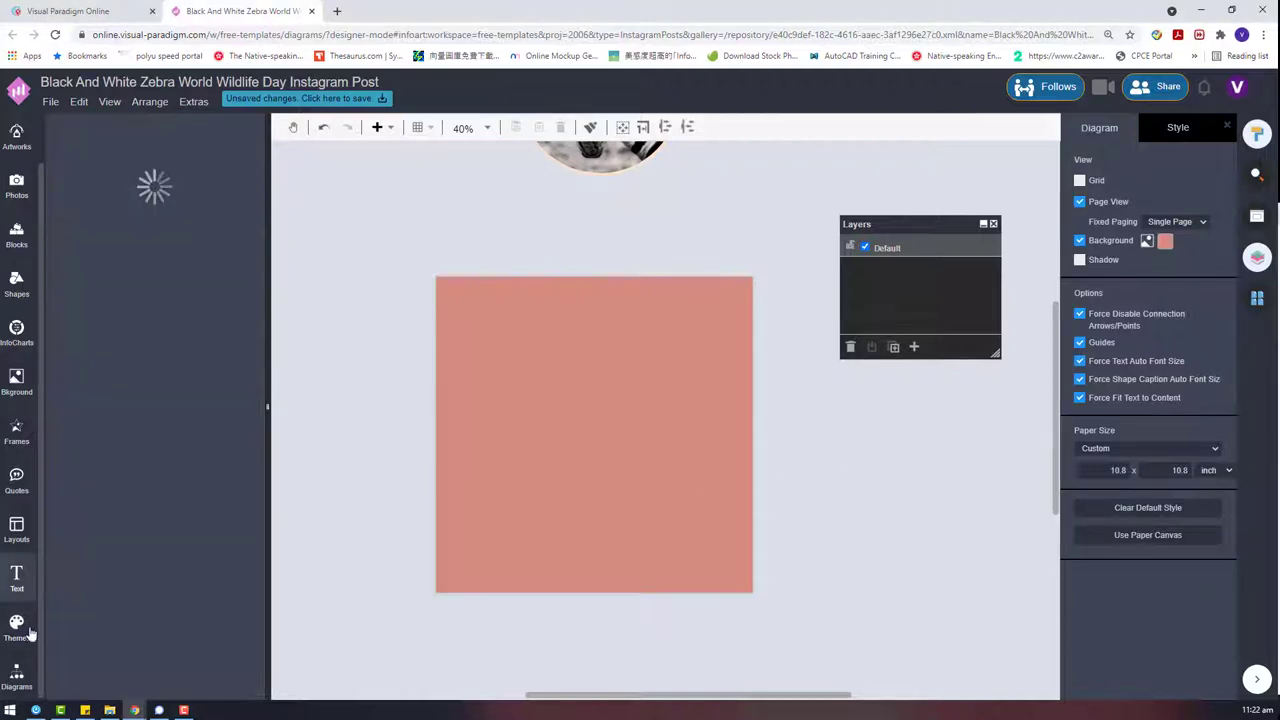
scroll(99, 605, "down", 10)
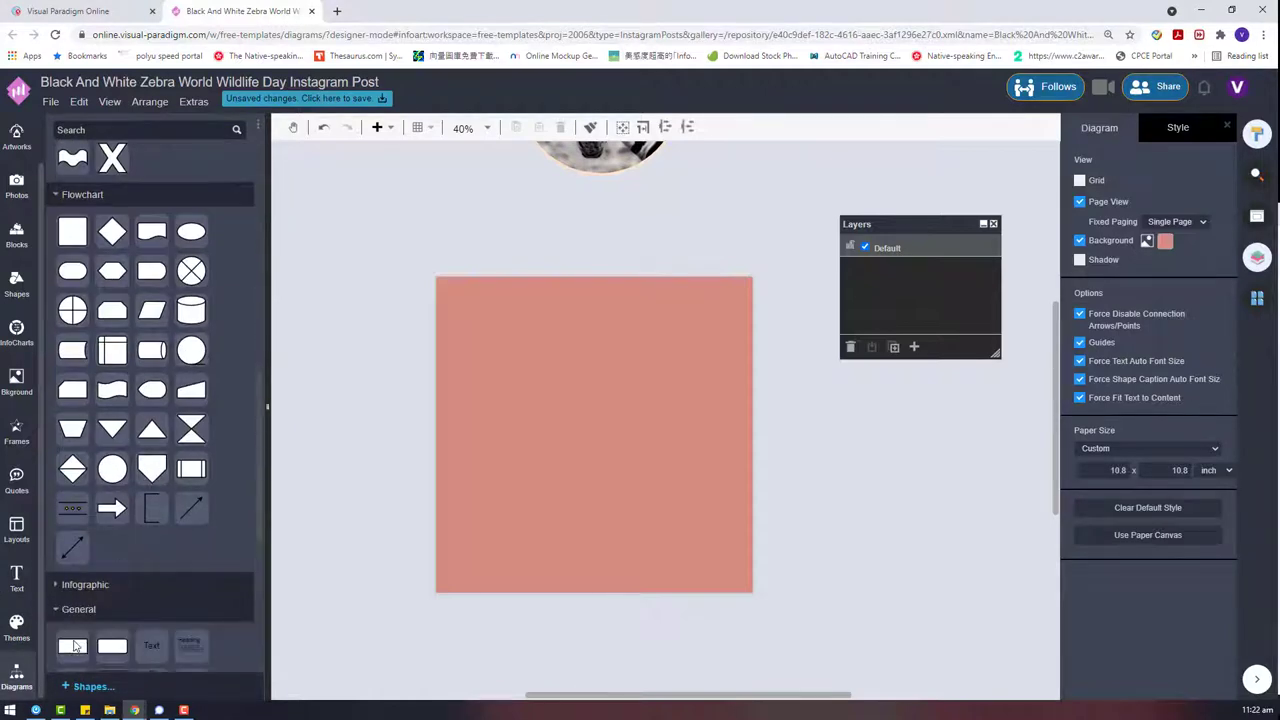
key("d")
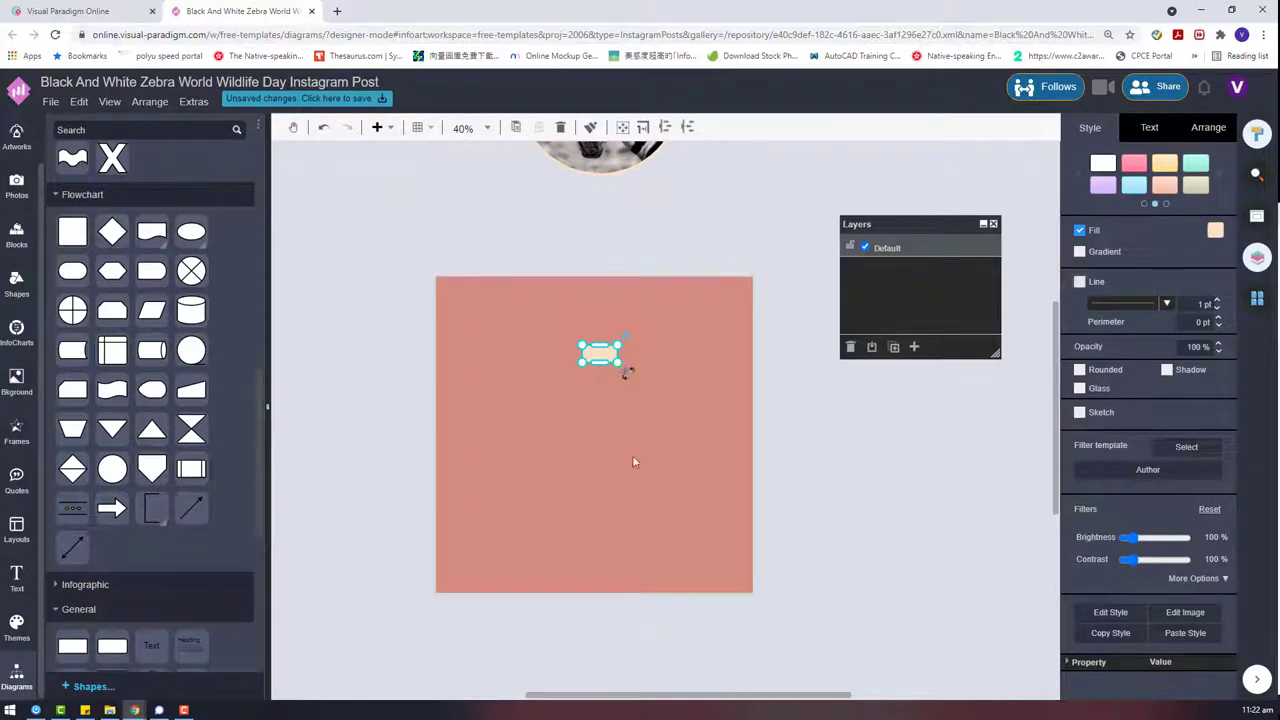
left_click(628, 422)
left_click(608, 359)
left_click_drag(618, 363, 705, 408)
left_click_drag(660, 377, 710, 310)
left_click(822, 332)
scroll(736, 256, "up", 3)
left_click_drag(662, 349, 662, 345)
left_click(536, 348)
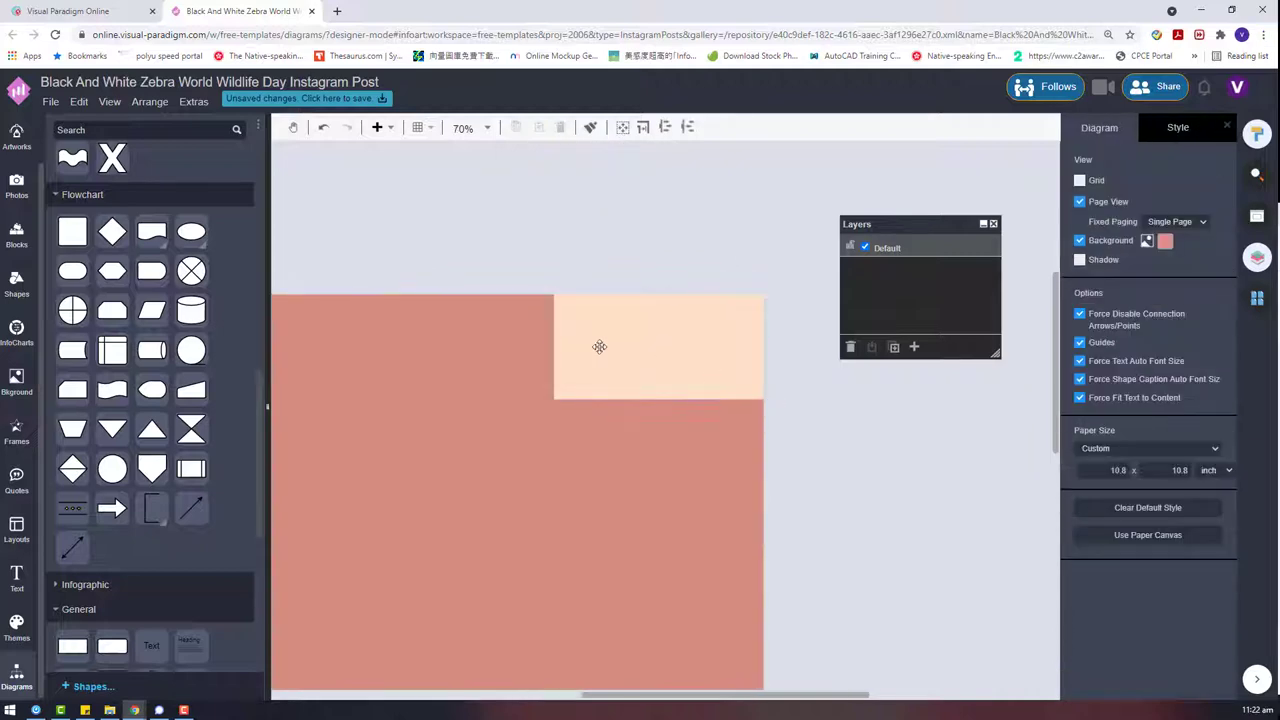
Set the rectangle's width and height to 400 pt each and align it flush with the page's upper-right corner.
left_click(599, 346)
left_click(1208, 130)
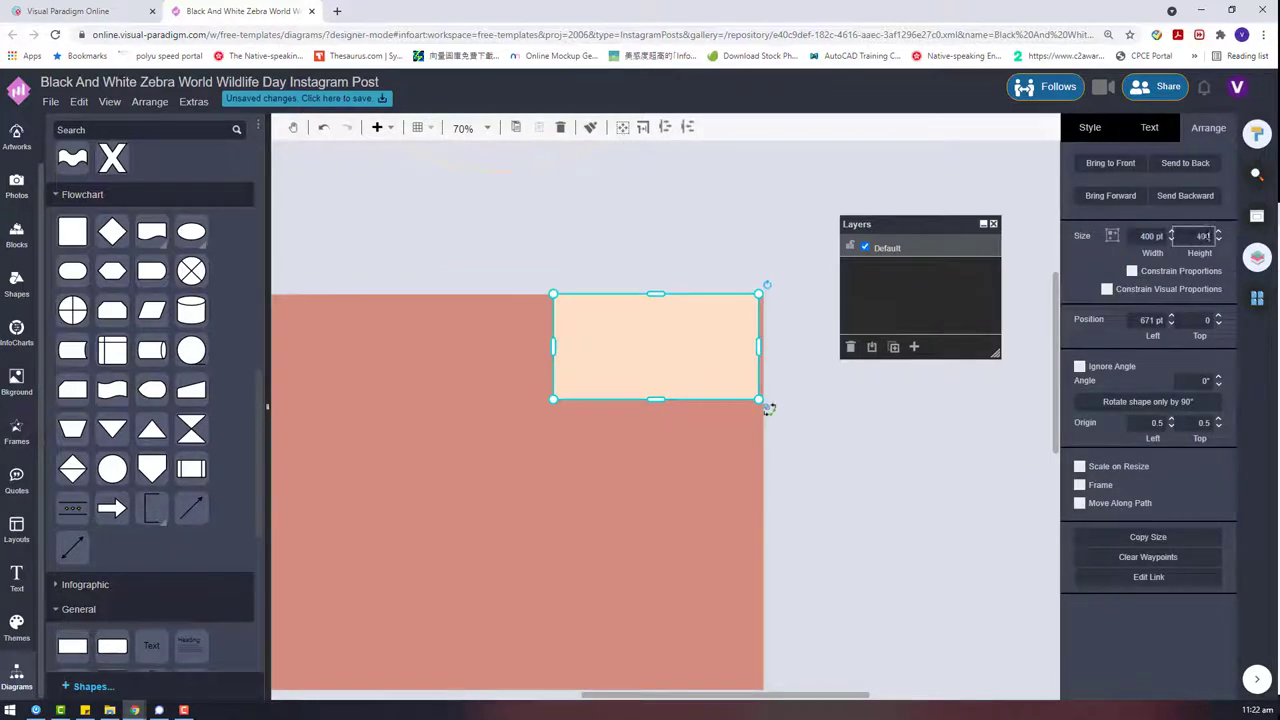
key("Return")
left_click_drag(696, 368, 712, 368)
left_click(897, 447)
scroll(897, 447, "down", 5)
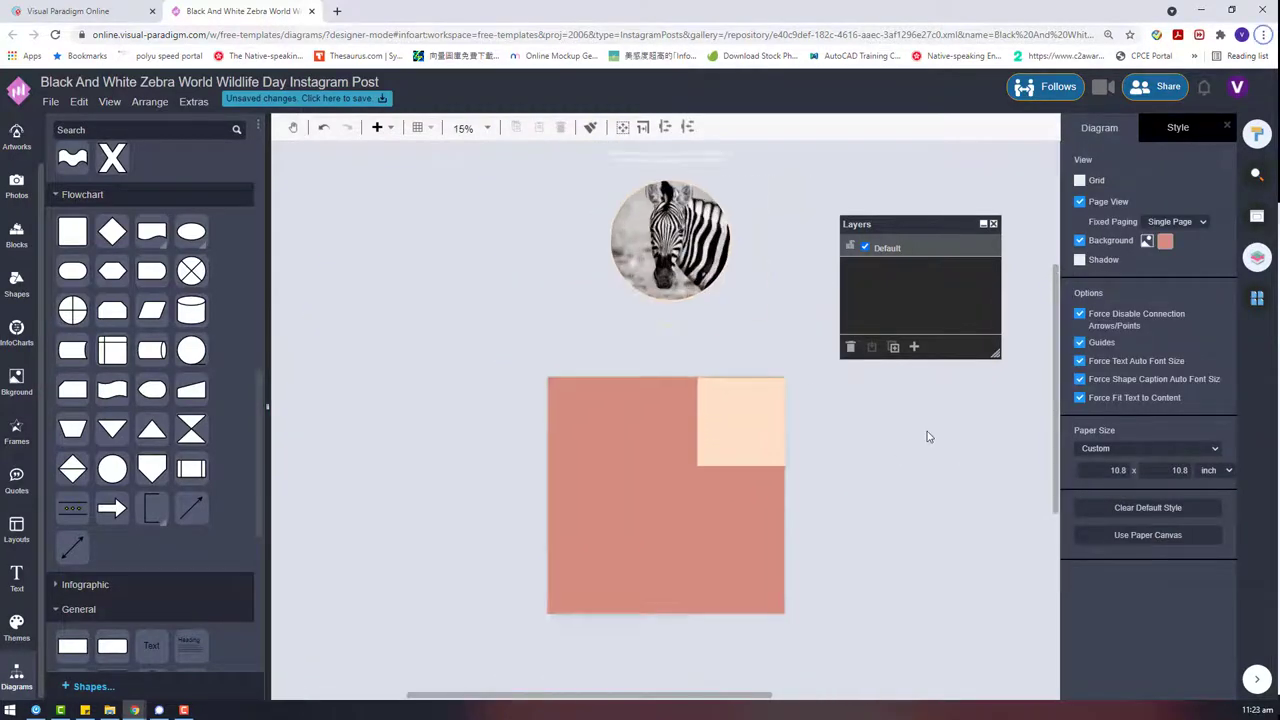
Add a picture frame with a rounded lower-left corner, about 822 by 652 pt, and place it on the upper part of the page.
scroll(927, 436, "up", 2)
left_click(6, 445)
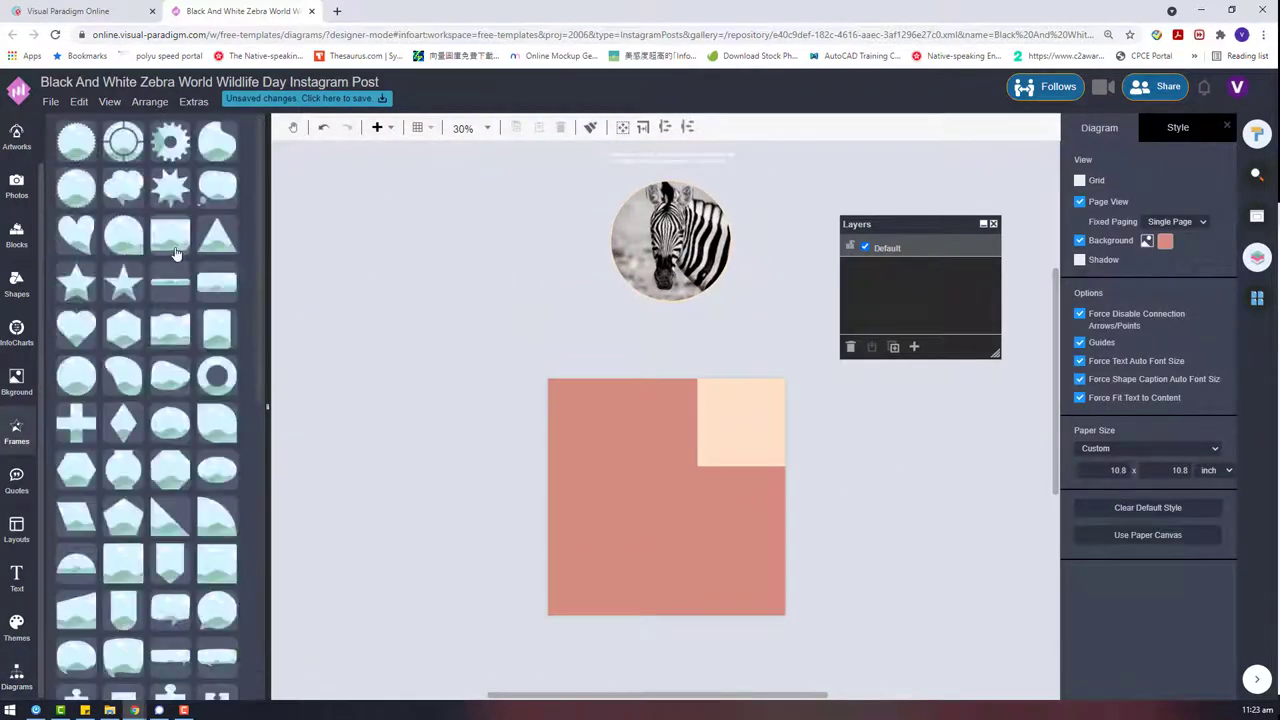
left_click_drag(372, 351, 652, 565)
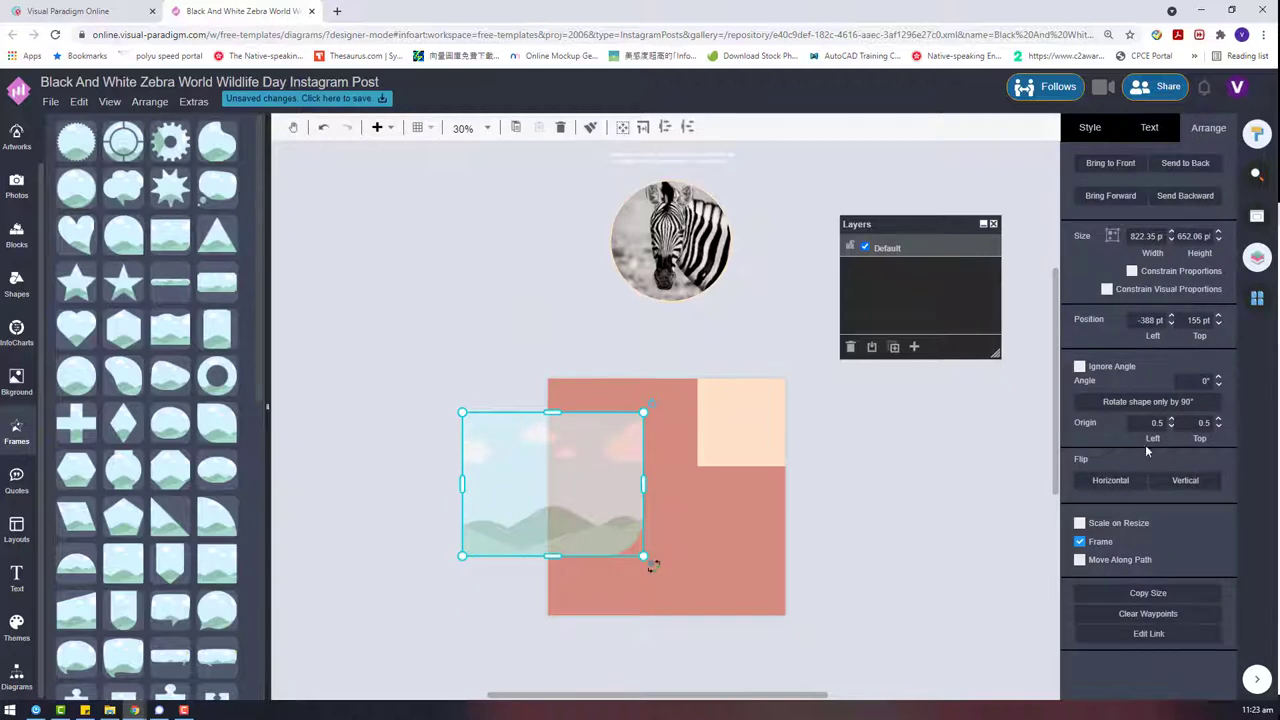
left_click_drag(534, 443, 655, 432)
left_click(847, 452)
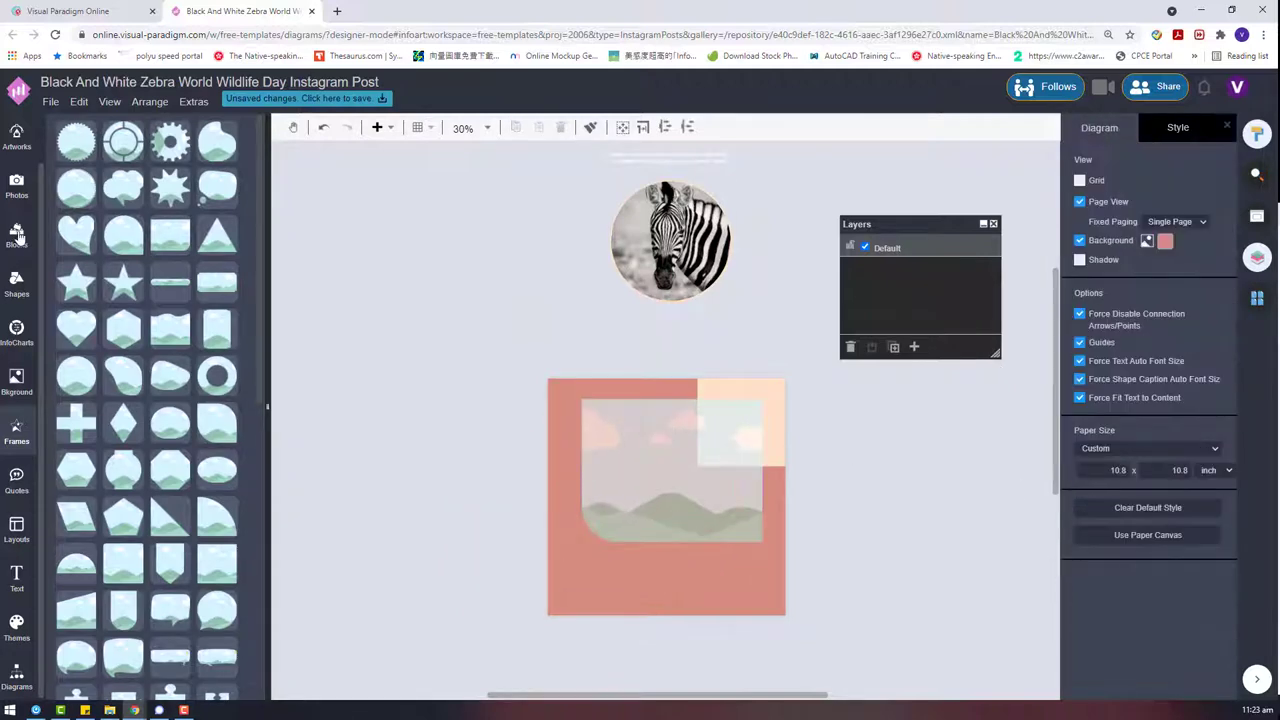
Search the photos for "book", add the flat-lay photo of an open book with candles and enlarge it.
left_click(16, 185)
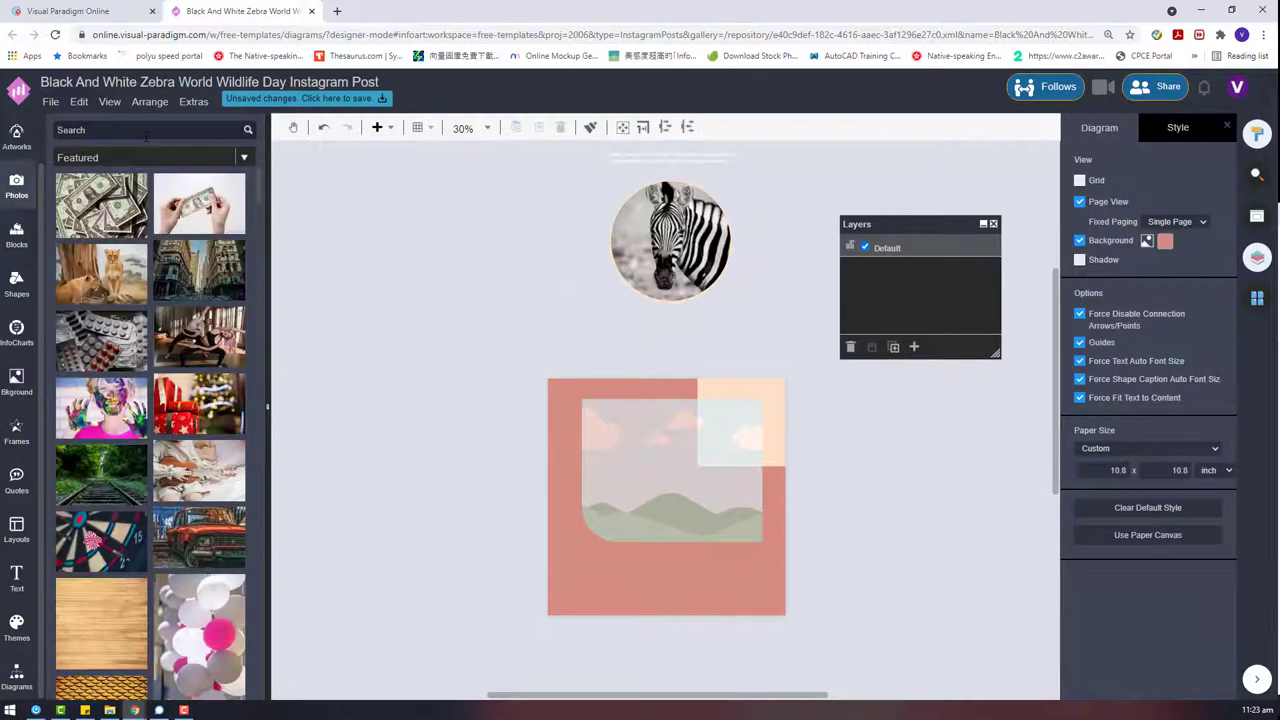
key("Return")
scroll(150, 300, "down", 3)
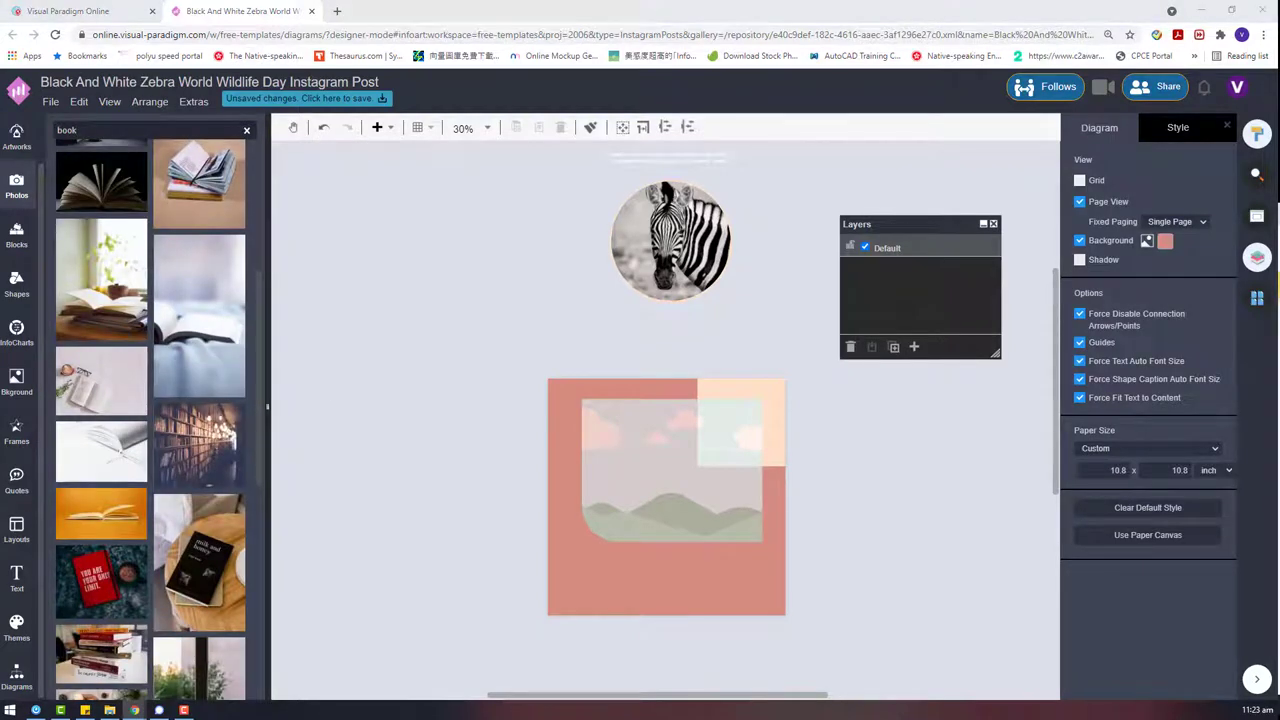
scroll(142, 413, "down", 3)
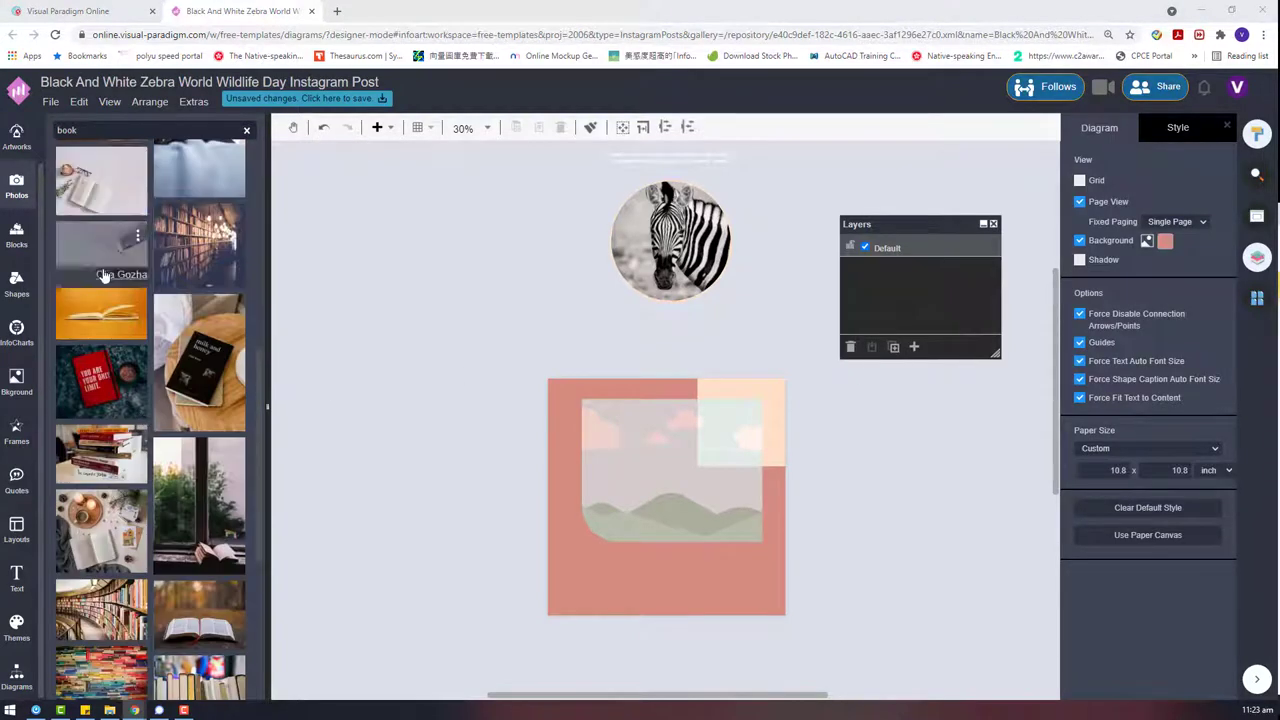
scroll(107, 275, "down", 2)
left_click_drag(109, 413, 410, 413)
left_click_drag(520, 512, 640, 621)
Bring the picture frame to the front of the book photo.
right_click(695, 411)
mouse_move(788, 583)
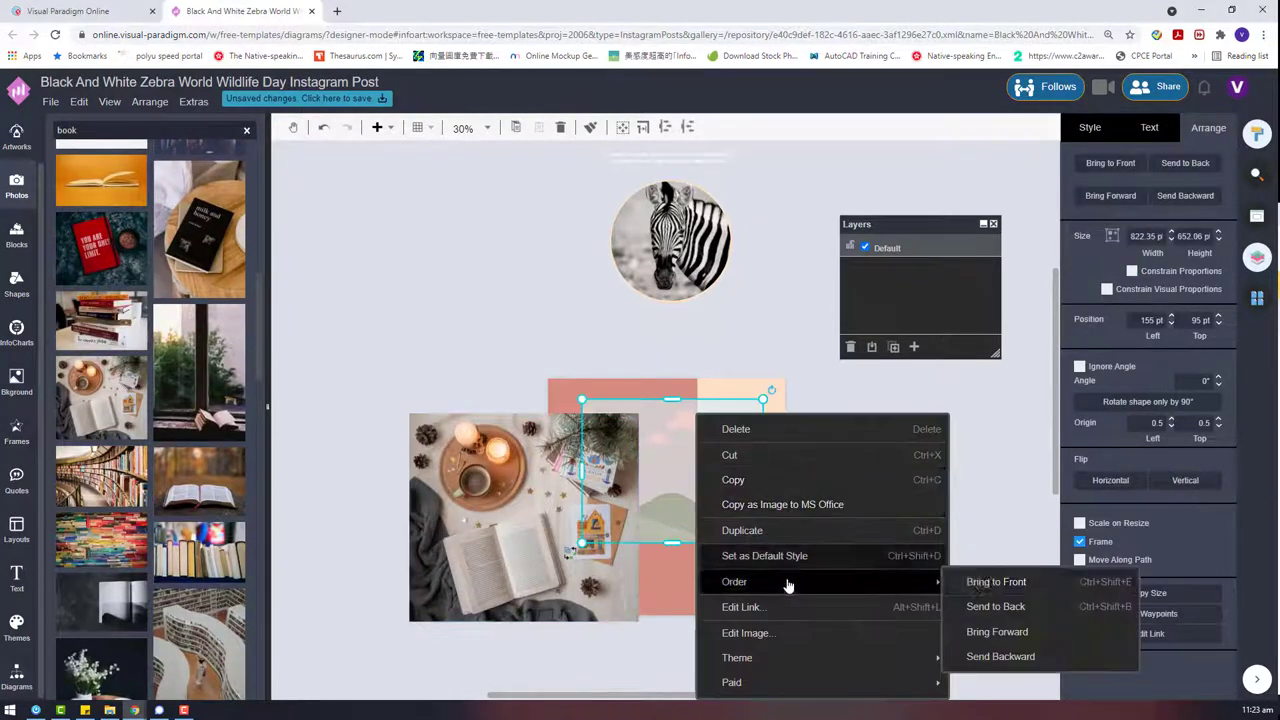
left_click(1003, 583)
Position and size the book photo behind the frame, and crop it to the frame's shape.
left_click_drag(451, 563, 612, 504)
left_click_drag(801, 355, 773, 379)
left_click_drag(711, 560, 767, 573)
right_click(680, 462)
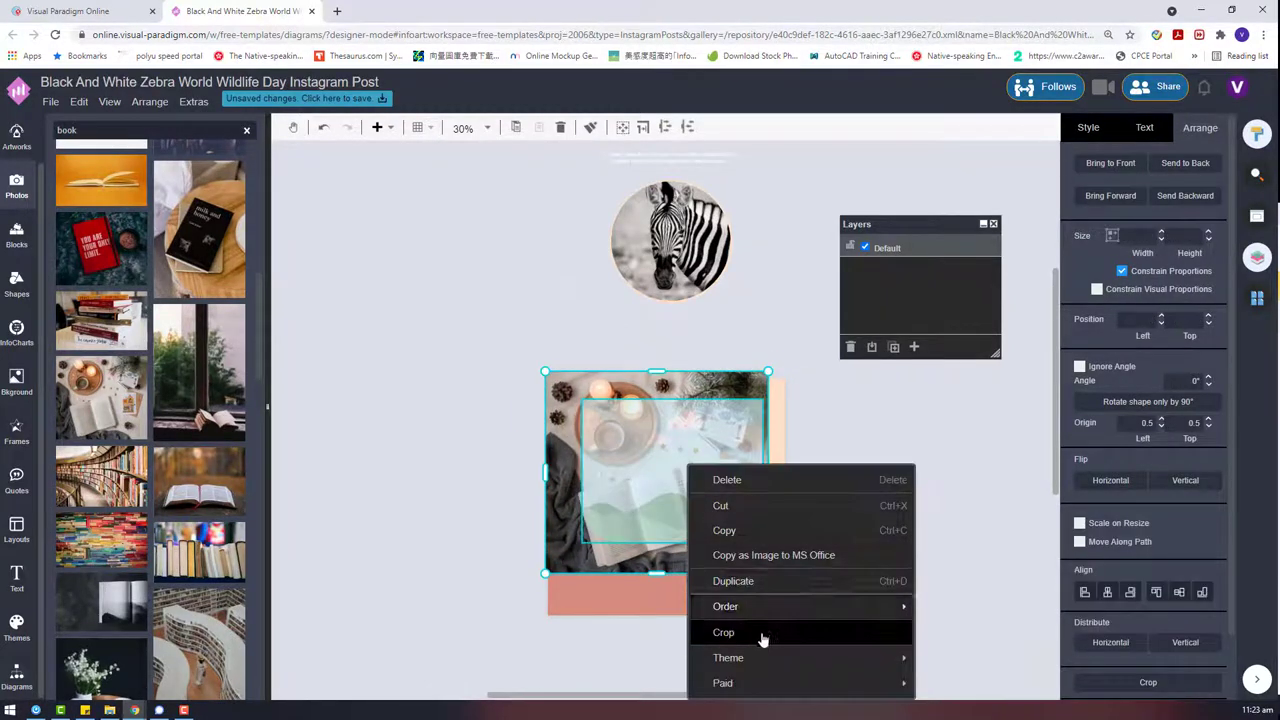
left_click(760, 634)
Adjust the cropped book photo's additional filter settings to give it a softer, muted tone.
left_click(1090, 132)
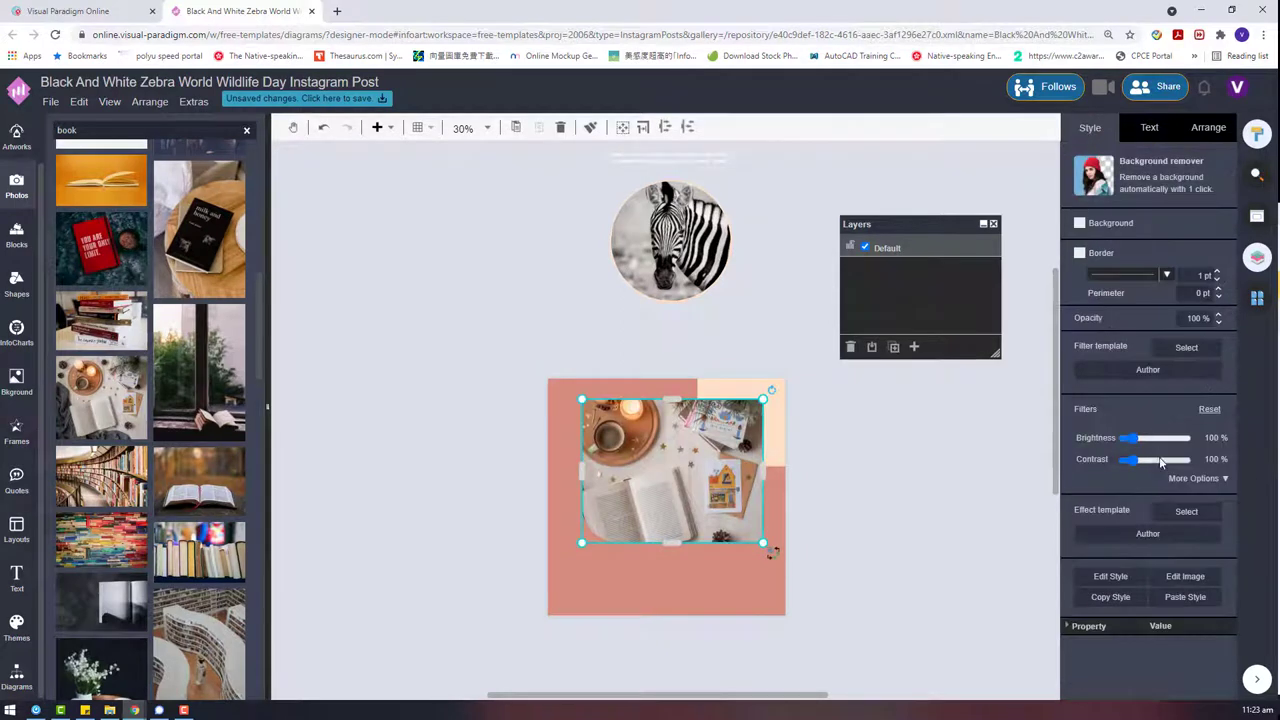
left_click(1195, 478)
left_click(1126, 613)
left_click(1149, 567)
left_click_drag(1149, 615, 1157, 618)
left_click(900, 420)
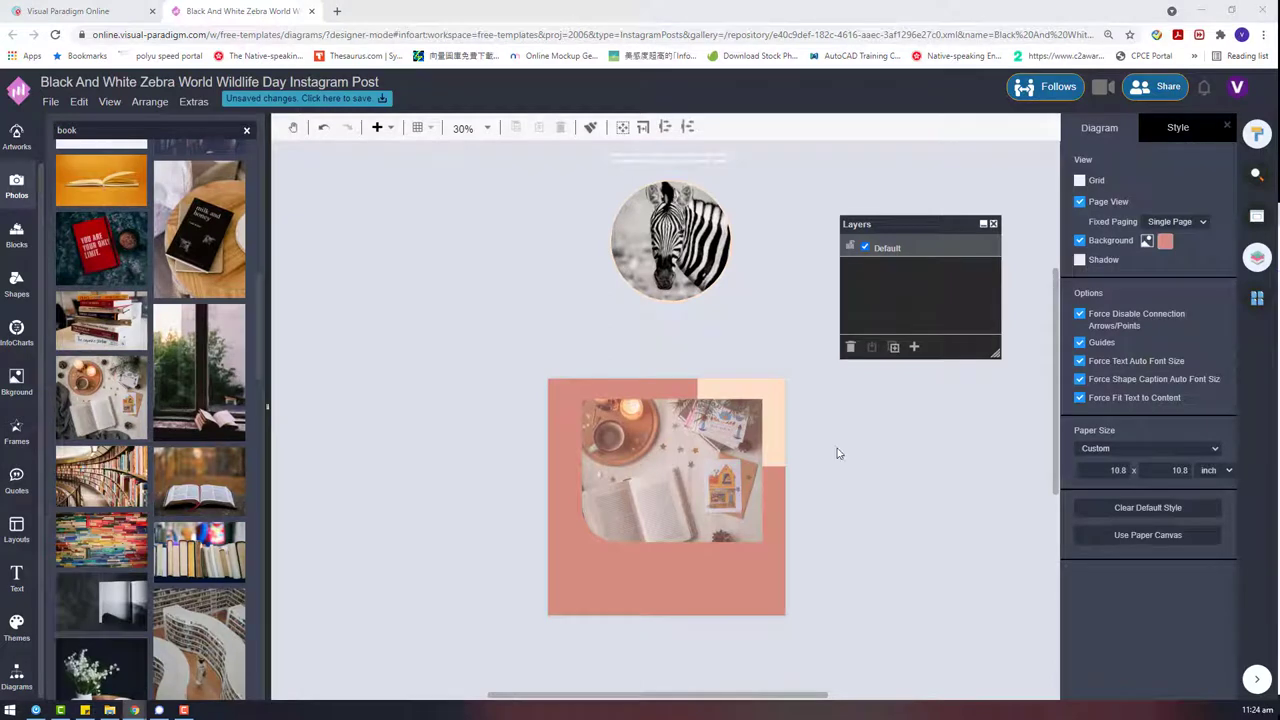
Shrink the book photo slightly from its lower-left corner, keeping its upper-right corner in place.
left_click(598, 566)
left_click_drag(576, 553, 595, 536)
left_click(825, 507)
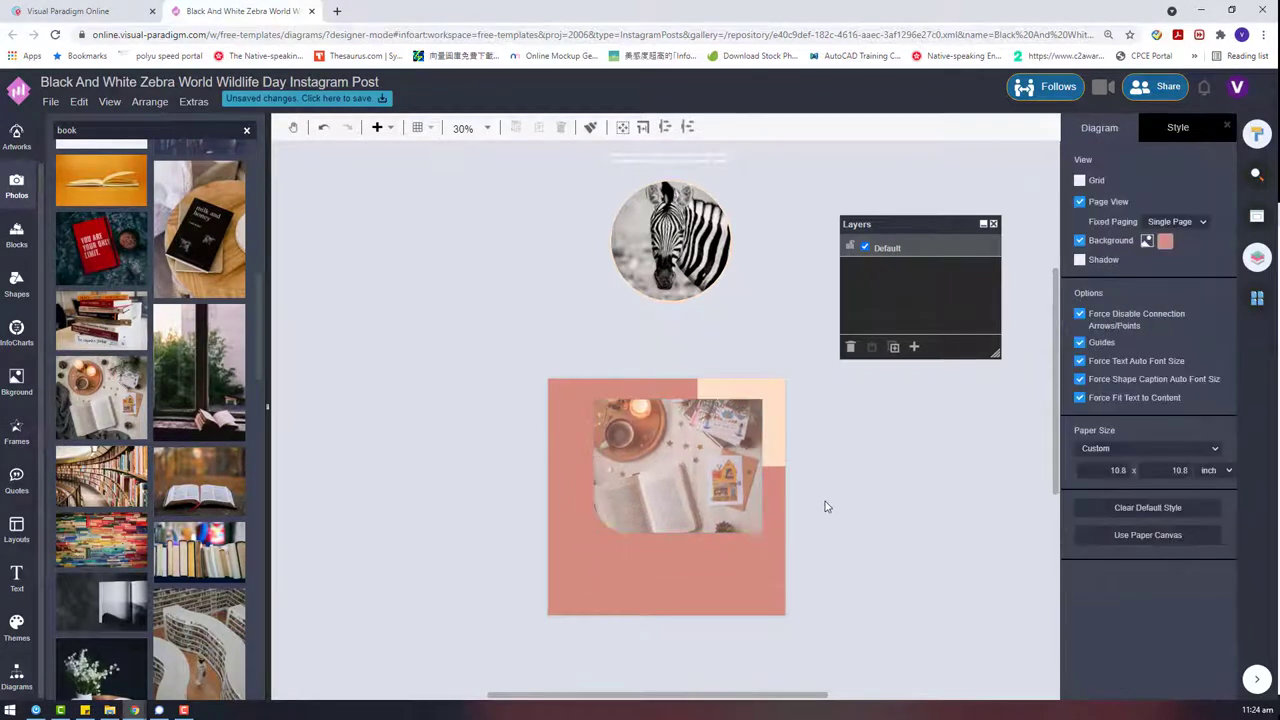
Bring the zebra photo, text elements and curved line above the page to the front.
scroll(829, 504, "up", 4)
left_click(703, 400)
left_click_drag(706, 391, 694, 425)
left_click_drag(466, 198, 944, 521)
right_click(634, 345)
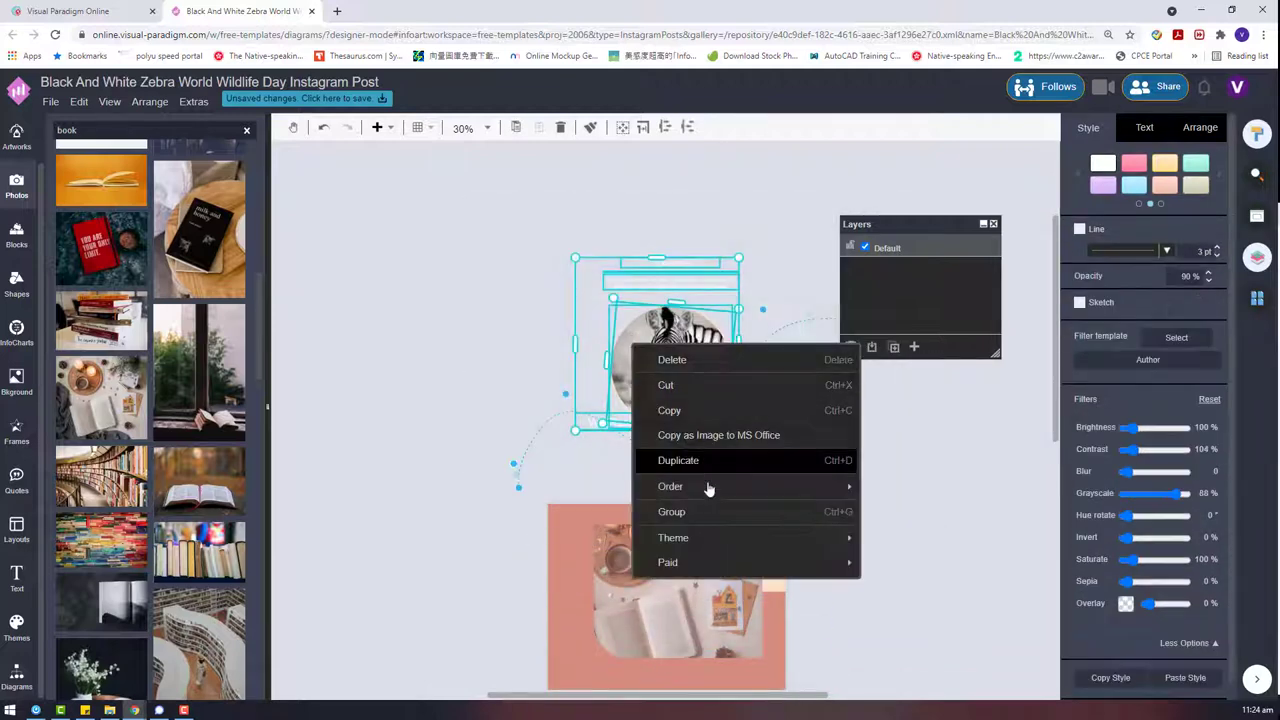
mouse_move(710, 488)
left_click(1000, 488)
left_click(775, 436)
Move the curved line down onto the page and bring the book photo to the front.
left_click_drag(748, 387, 769, 578)
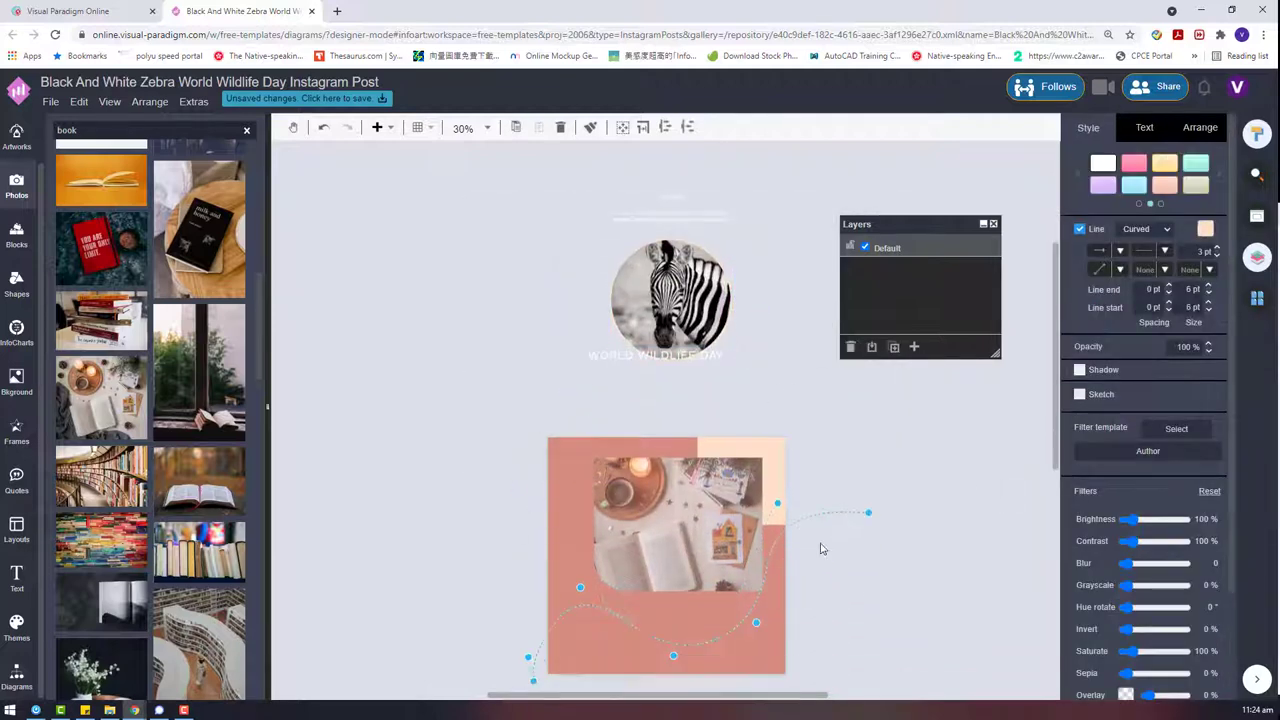
left_click(820, 546)
left_click(769, 540)
right_click(772, 578)
mouse_move(850, 556)
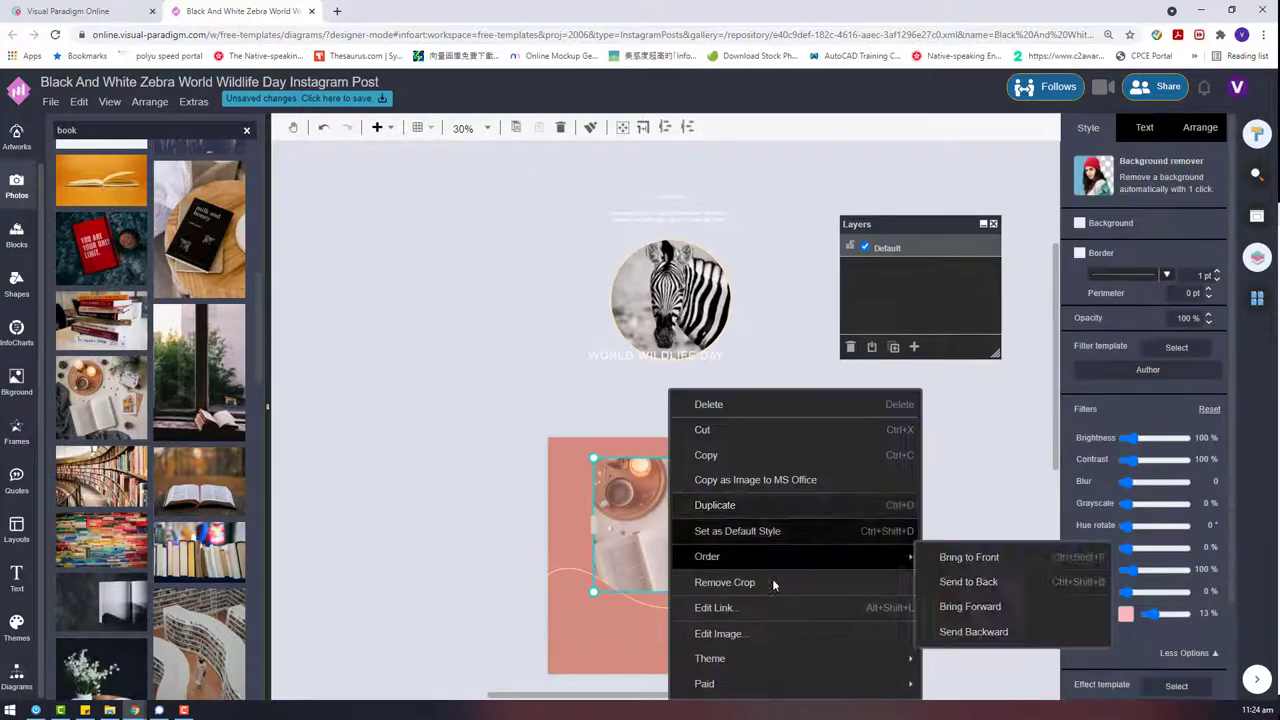
left_click(940, 557)
left_click_drag(679, 608, 686, 571)
left_click(913, 567)
left_click(564, 535)
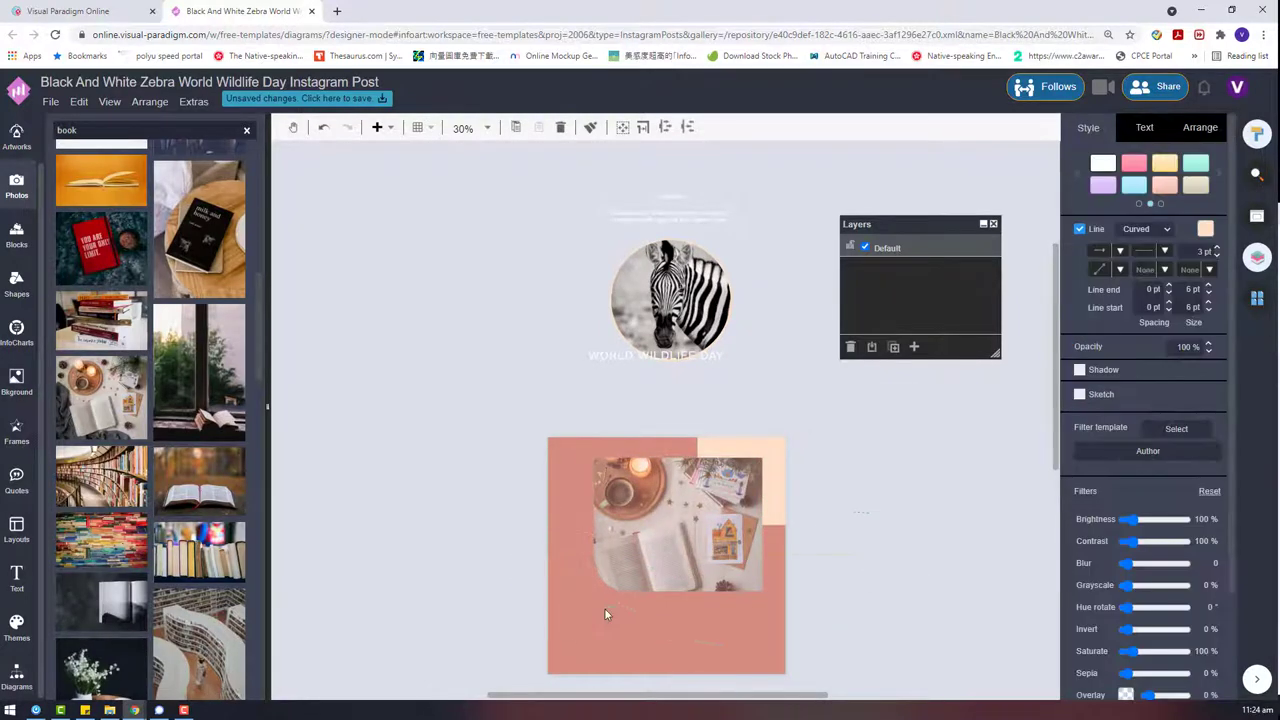
left_click(806, 632)
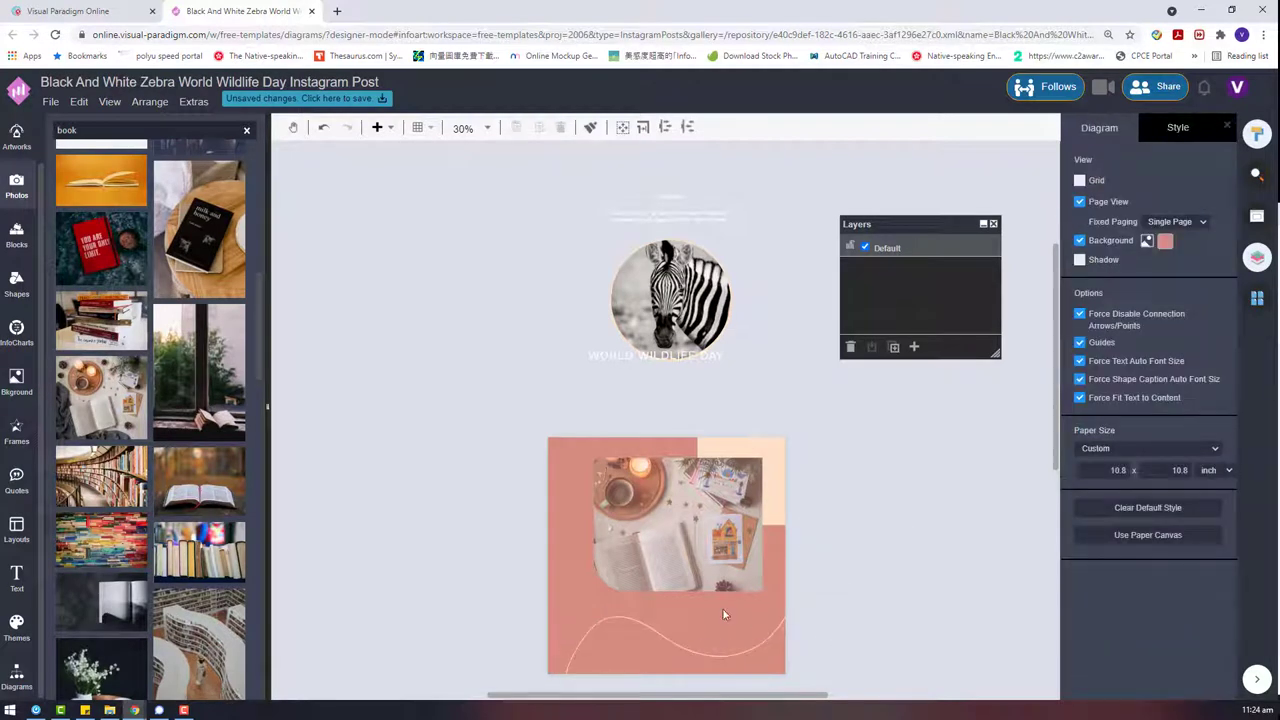
Reposition the curved line across the book photo and bring the line to the front.
mouse_move(658, 647)
left_mouse_down()
mouse_move(579, 540)
mouse_move(590, 544)
left_mouse_up()
right_click(585, 540)
mouse_move(780, 534)
left_click(914, 531)
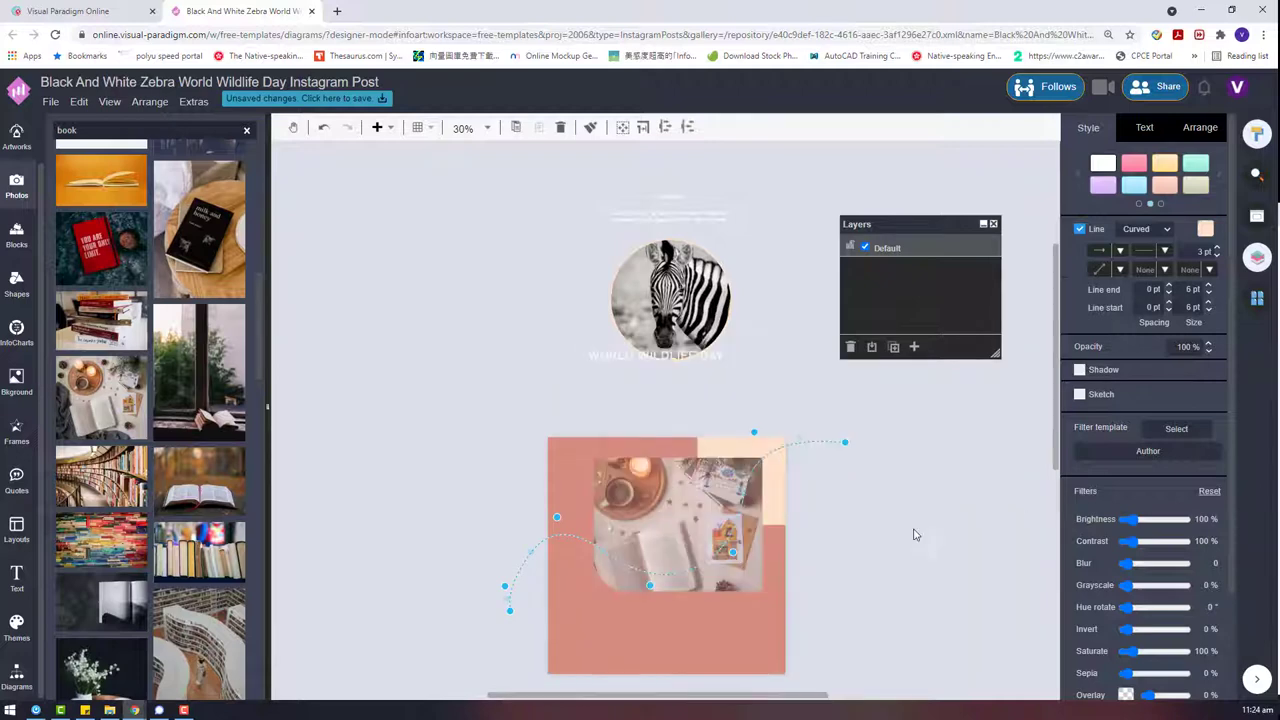
left_click(913, 535)
Set the curved line's width to 11 pt and move its upper-right end to the page's top edge.
left_click(836, 441)
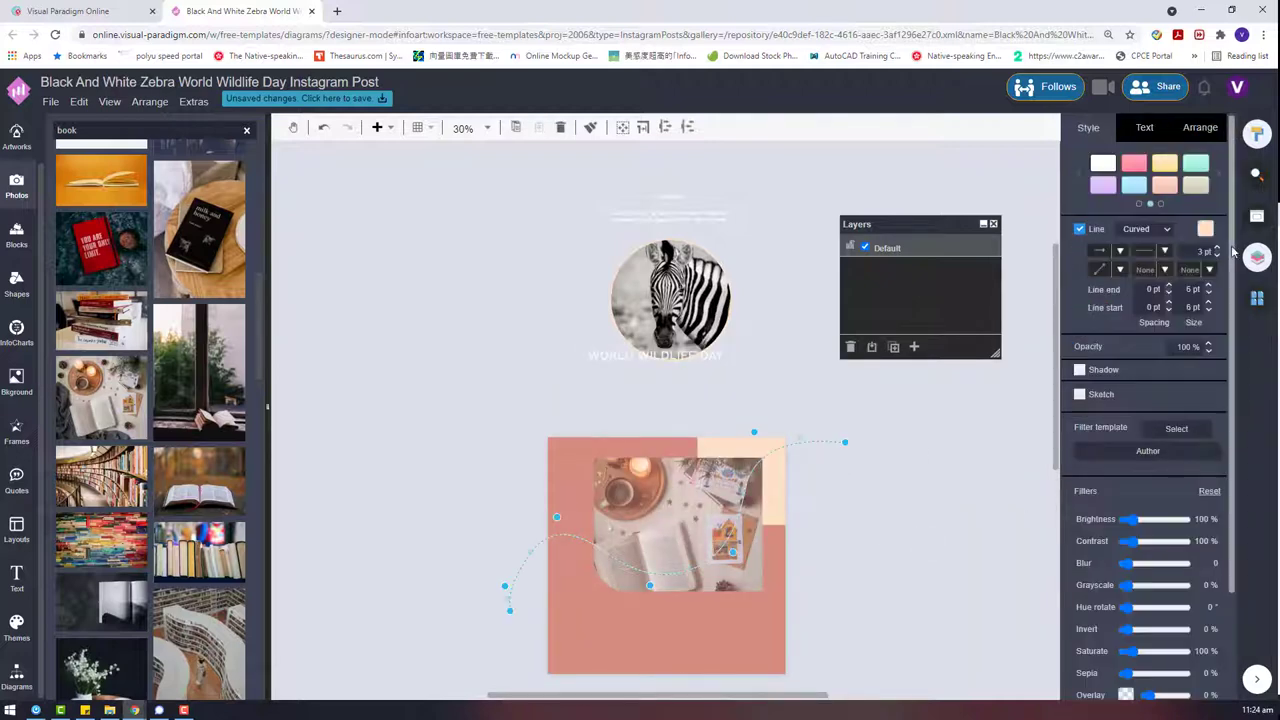
left_click(883, 516)
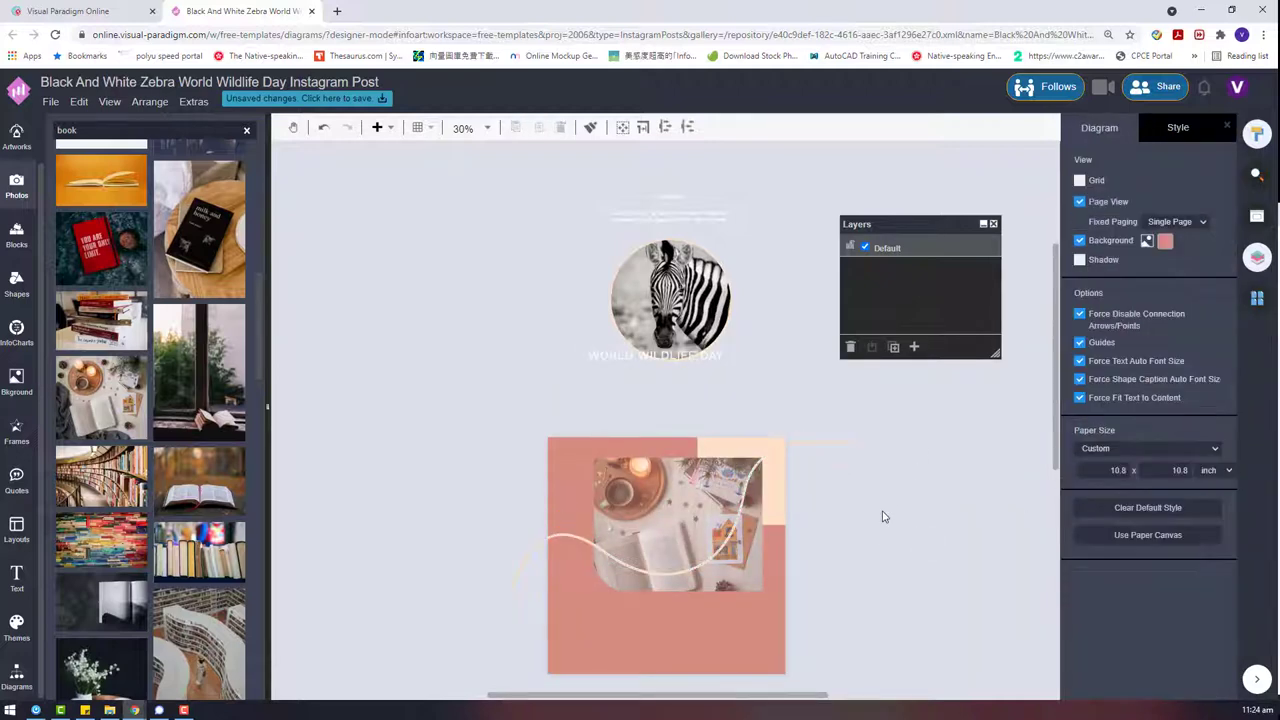
left_click(832, 445)
left_click_drag(826, 444, 786, 463)
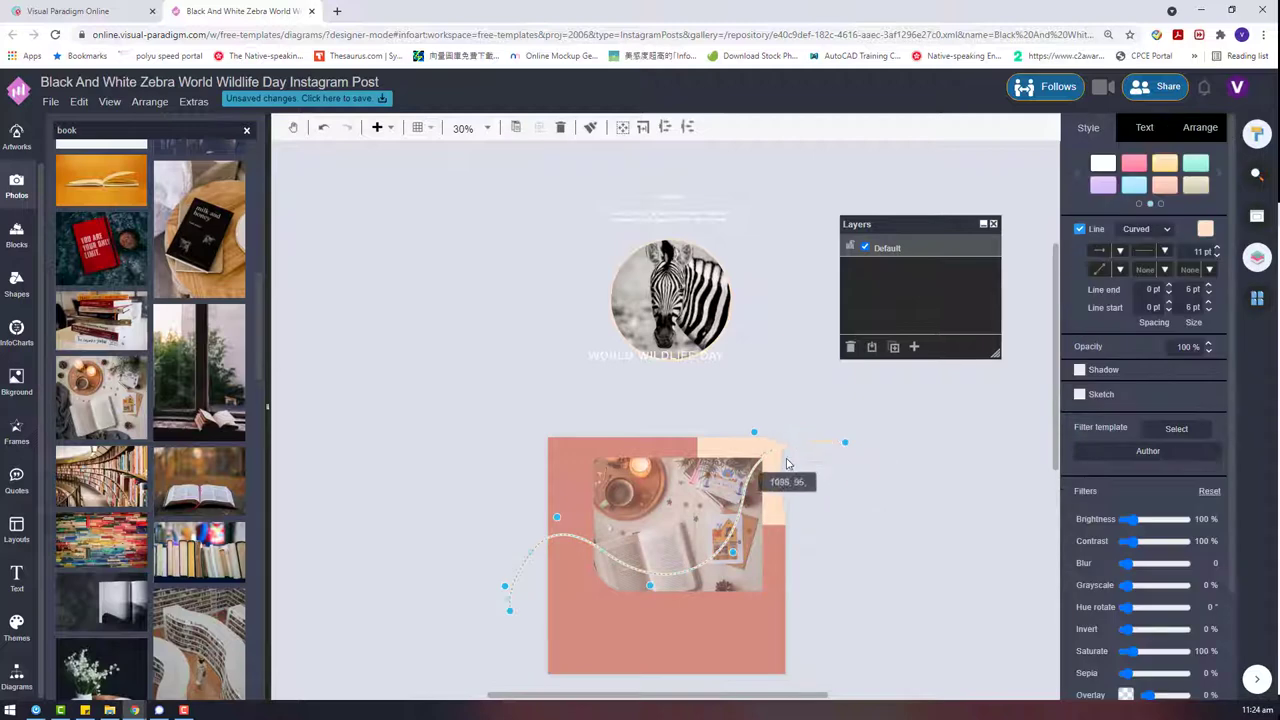
left_click(884, 453)
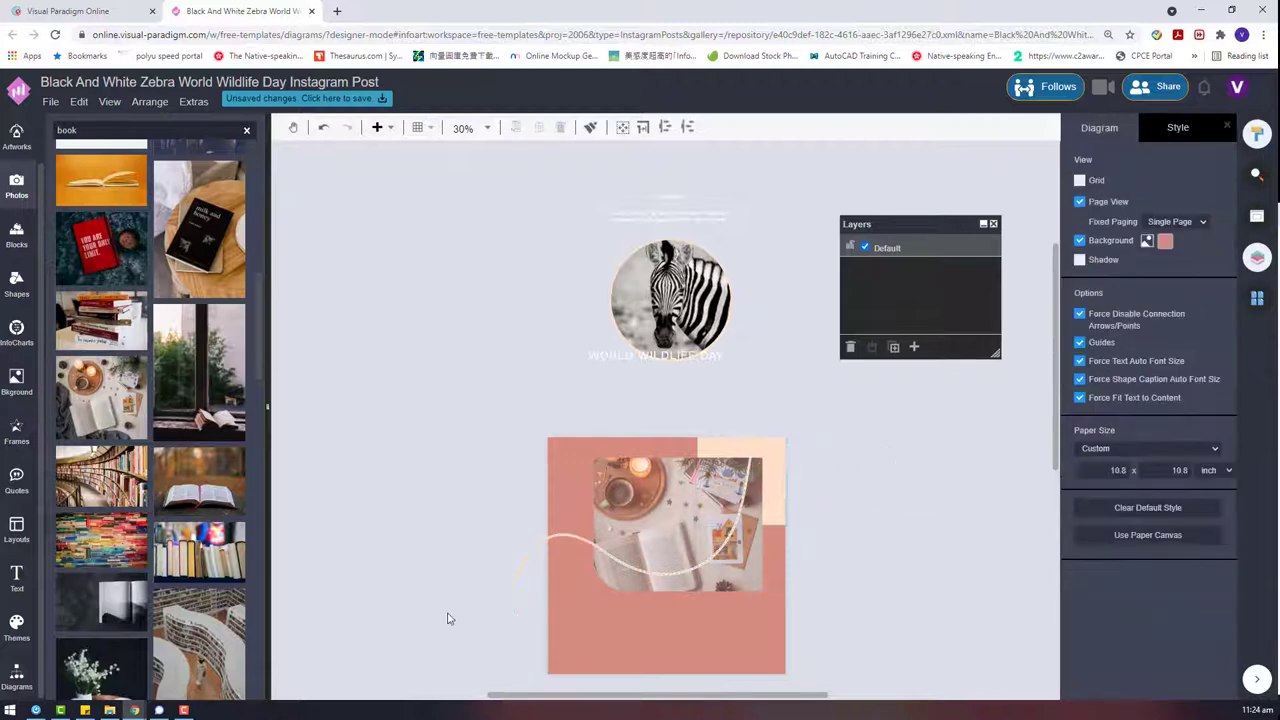
Stretch the curved line's lower-left end back across the page so that it ends below the page's bottom edge.
left_click(508, 610)
left_click(512, 648)
scroll(509, 651, "up", 3)
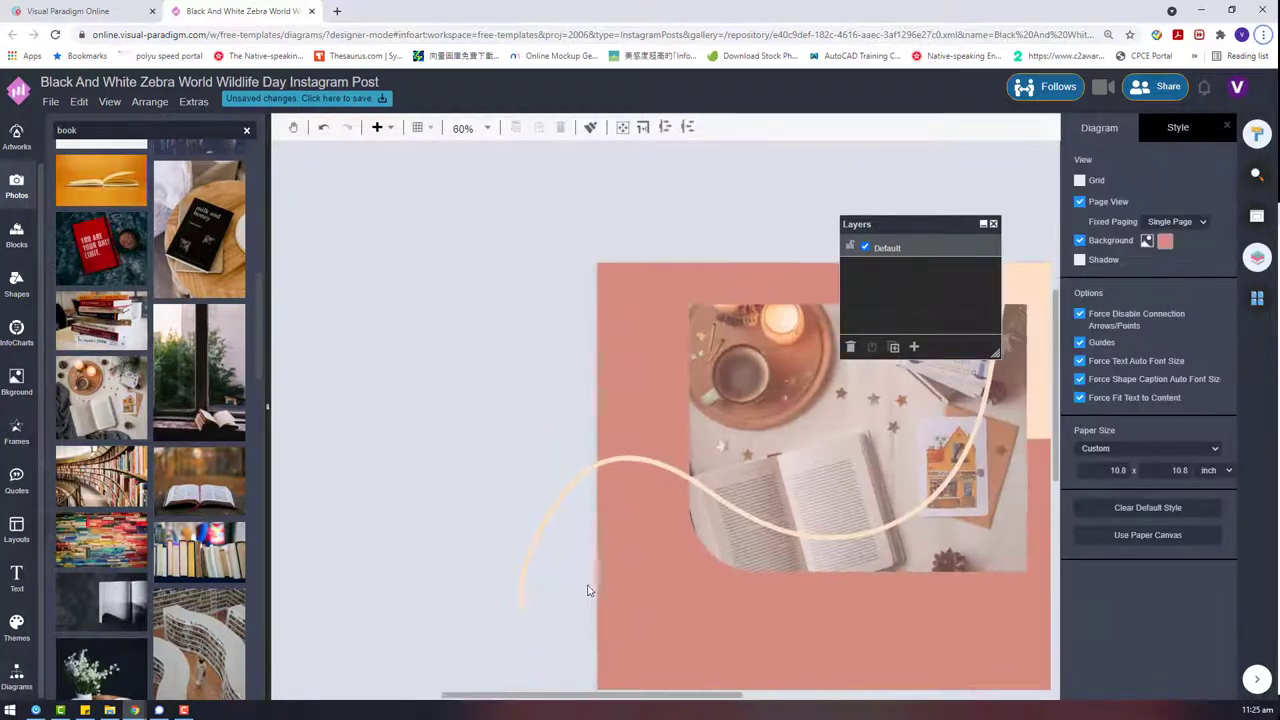
left_click(533, 573)
left_click_drag(525, 618, 523, 561)
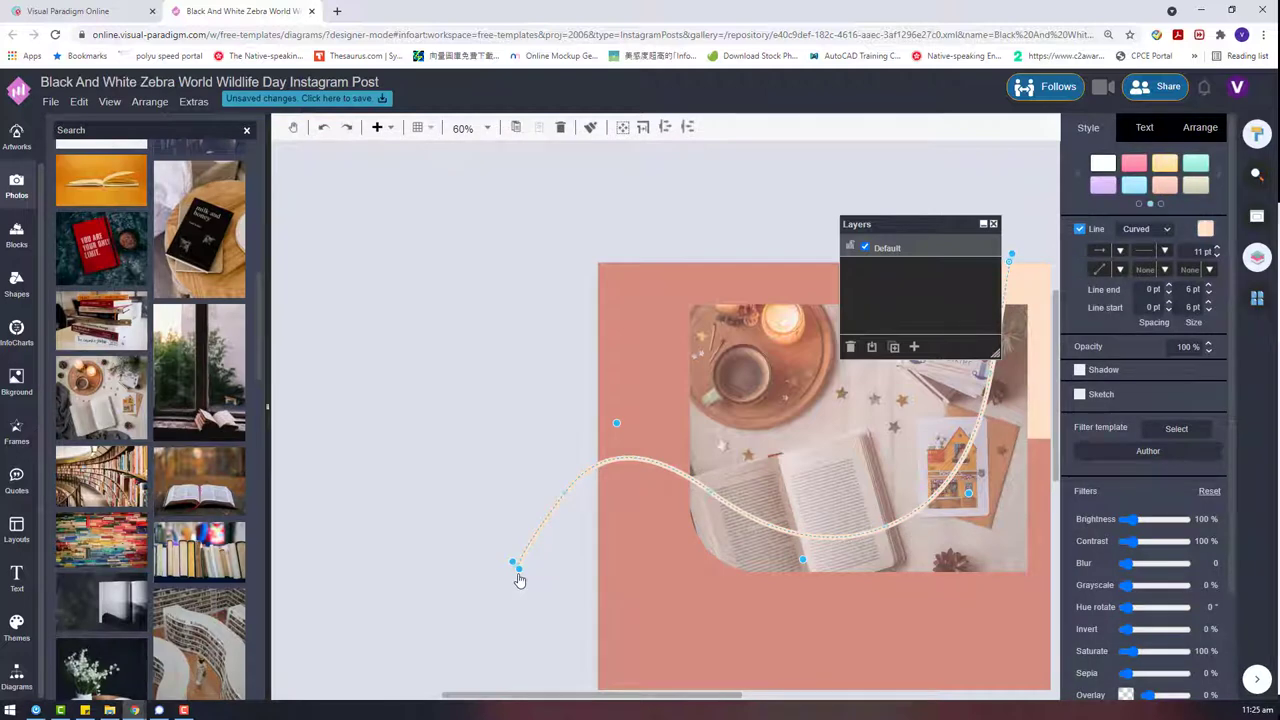
left_click_drag(620, 610, 608, 639)
scroll(608, 639, "down", 5)
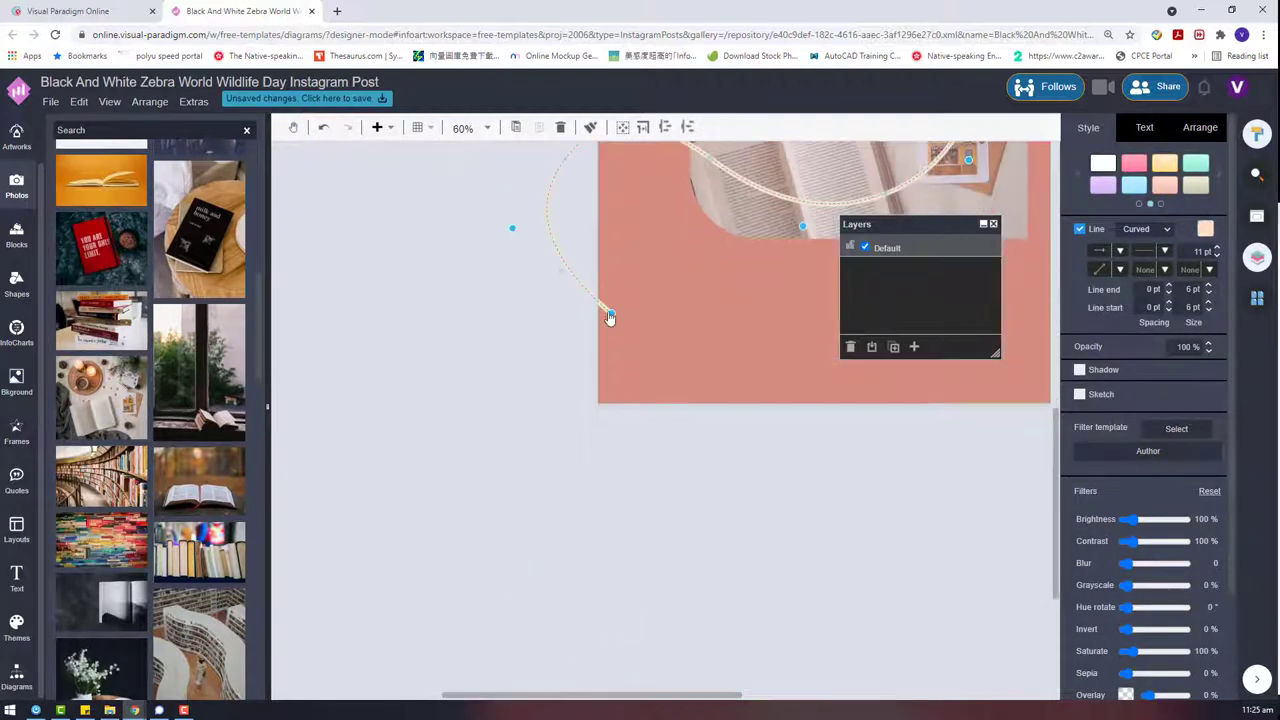
left_click_drag(607, 310, 722, 422)
left_click(621, 485)
Pull the curved line's bend farther outside the page's left edge and set the line width to 6 pt.
scroll(622, 488, "up", 4)
left_click(588, 403)
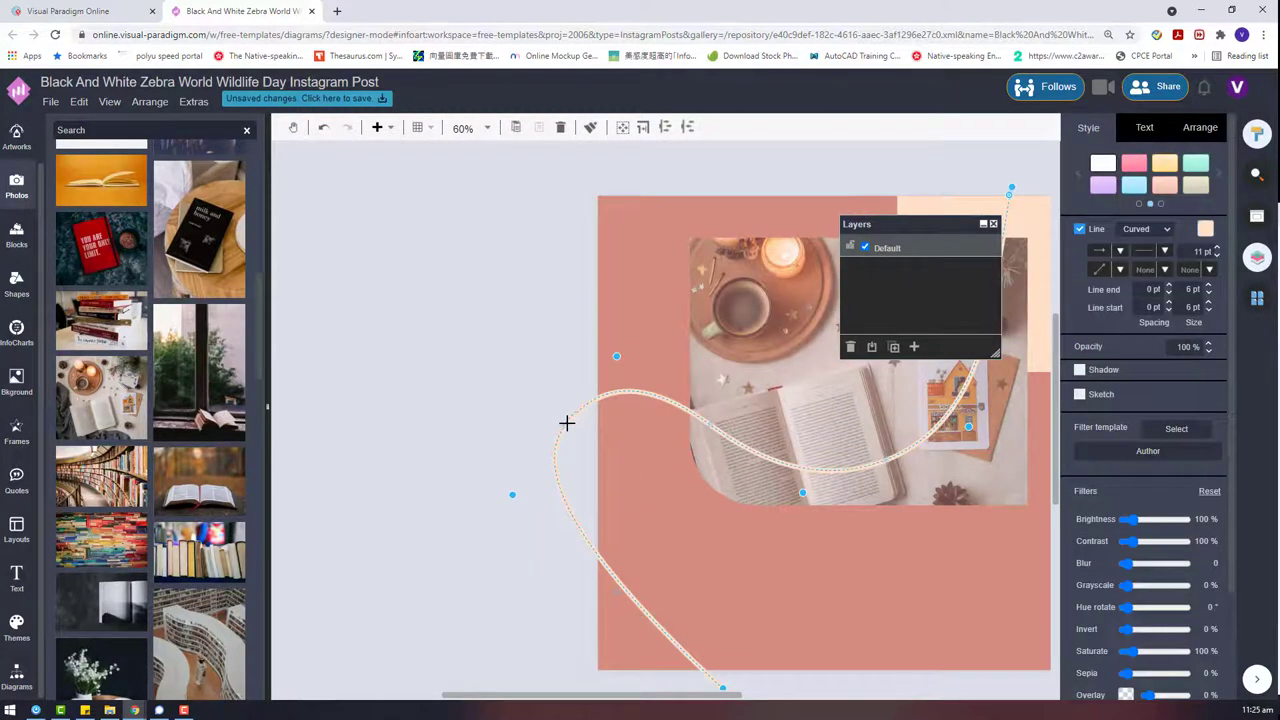
left_click_drag(566, 423, 557, 420)
key("ctrl+z")
left_click_drag(614, 364, 571, 366)
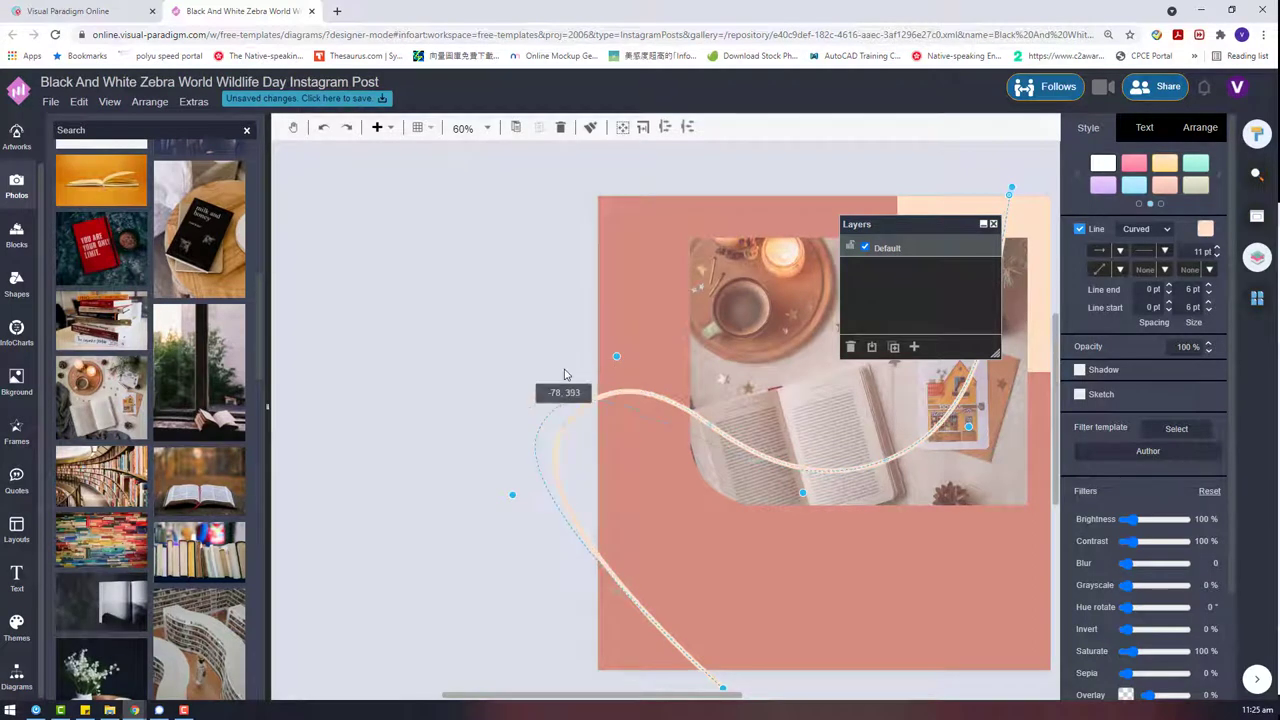
left_click(486, 457)
scroll(677, 566, "down", 3)
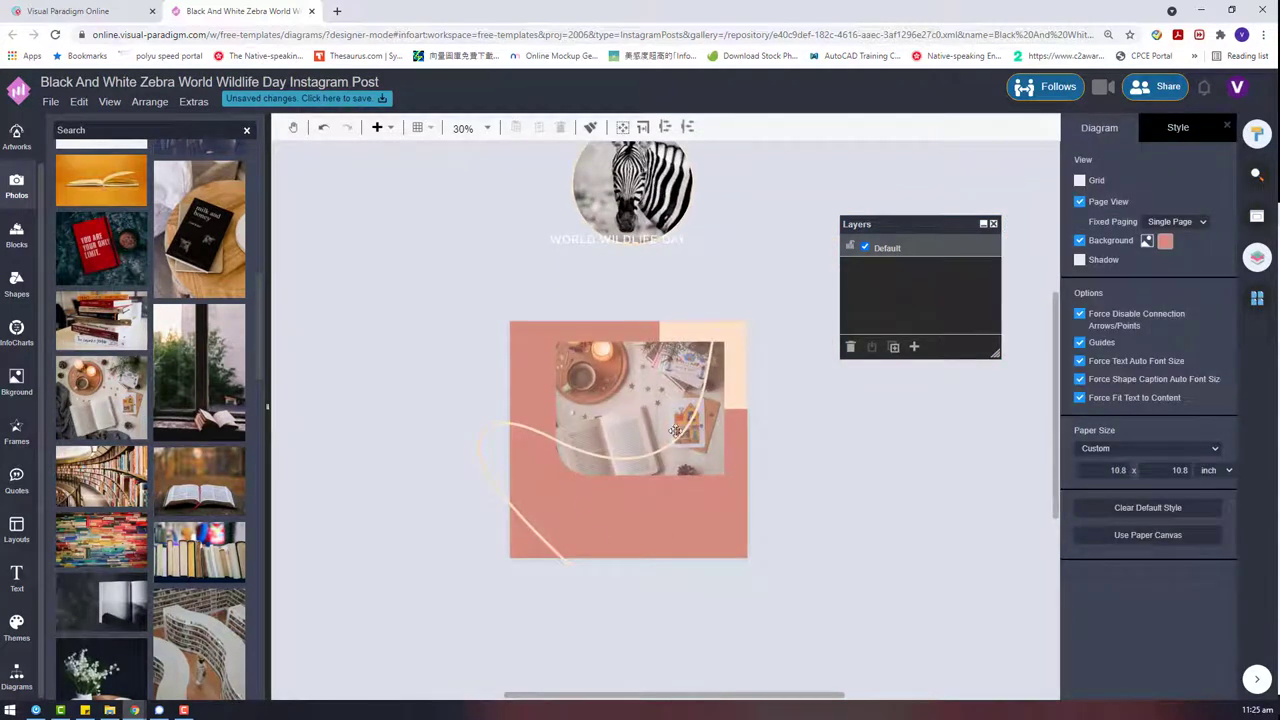
left_click(548, 542)
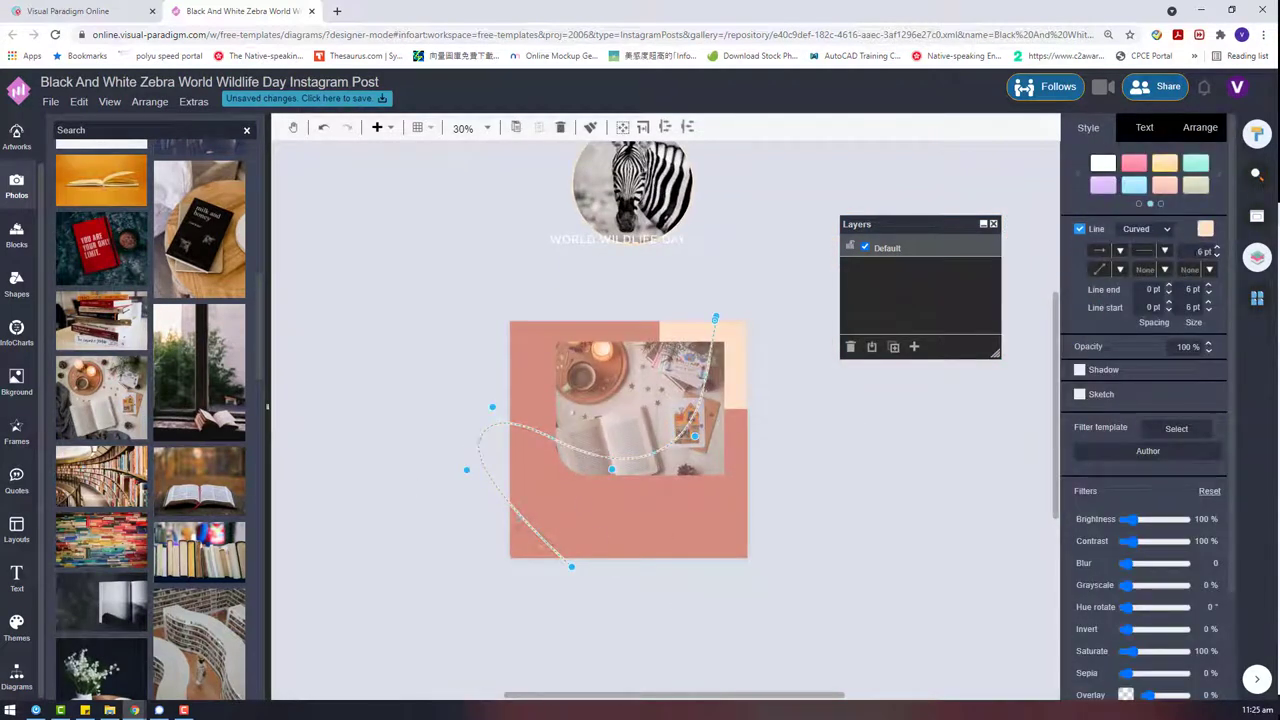
left_click(806, 471)
Shift the WORLD WILDLIFE DAY heading slightly right and bring the zebra photo and texts above the page to the front.
scroll(633, 599, "up", 3)
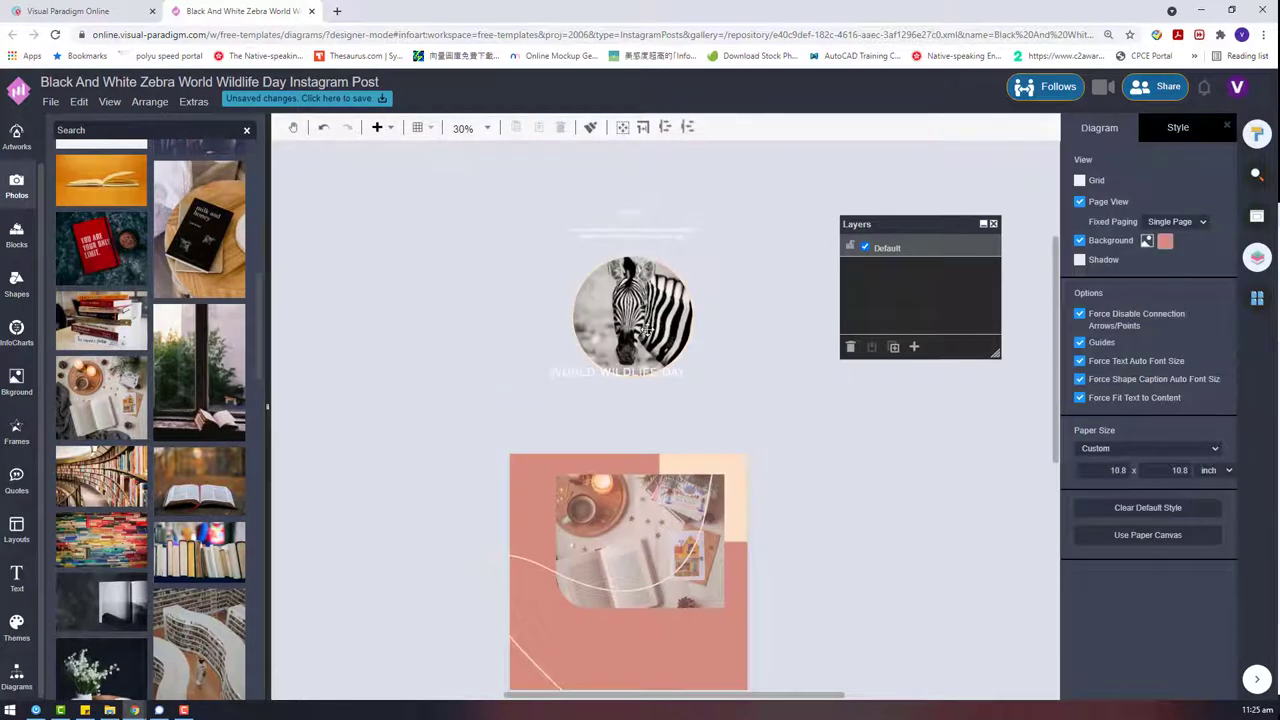
right_click(624, 377)
left_click_drag(569, 365, 613, 372)
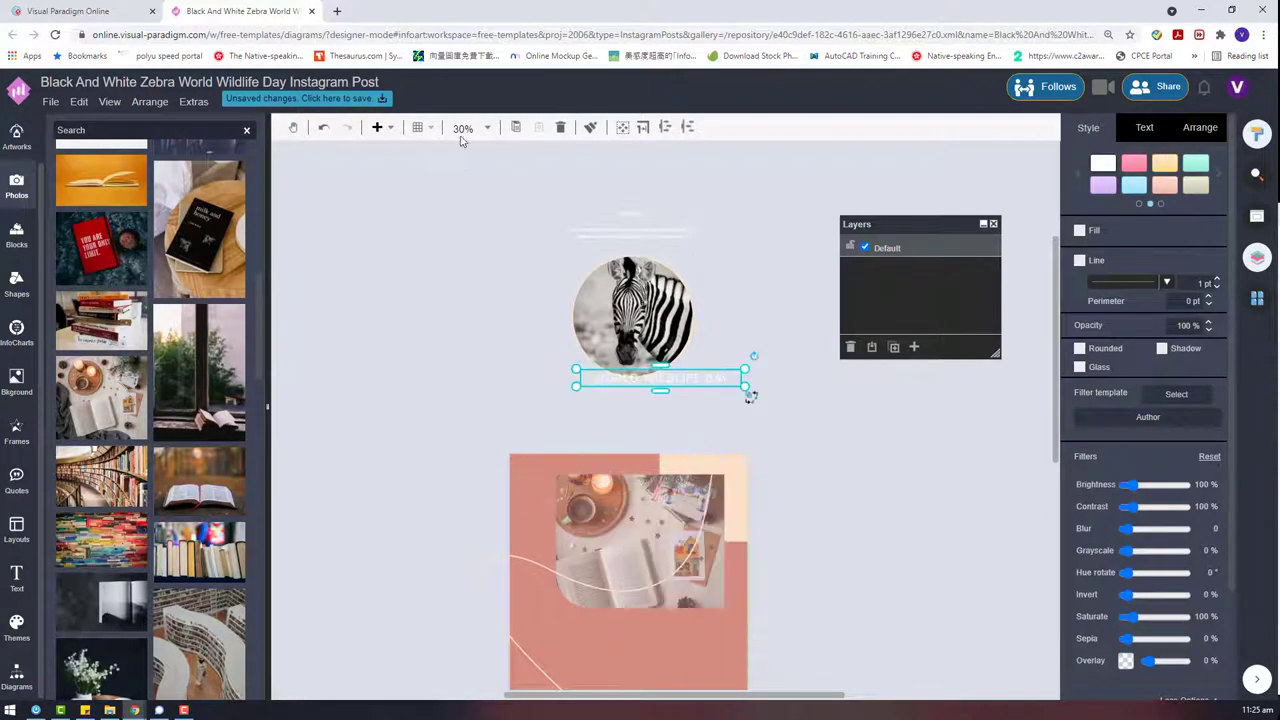
left_click_drag(461, 169, 813, 391)
right_click(665, 338)
mouse_move(760, 480)
left_click(945, 481)
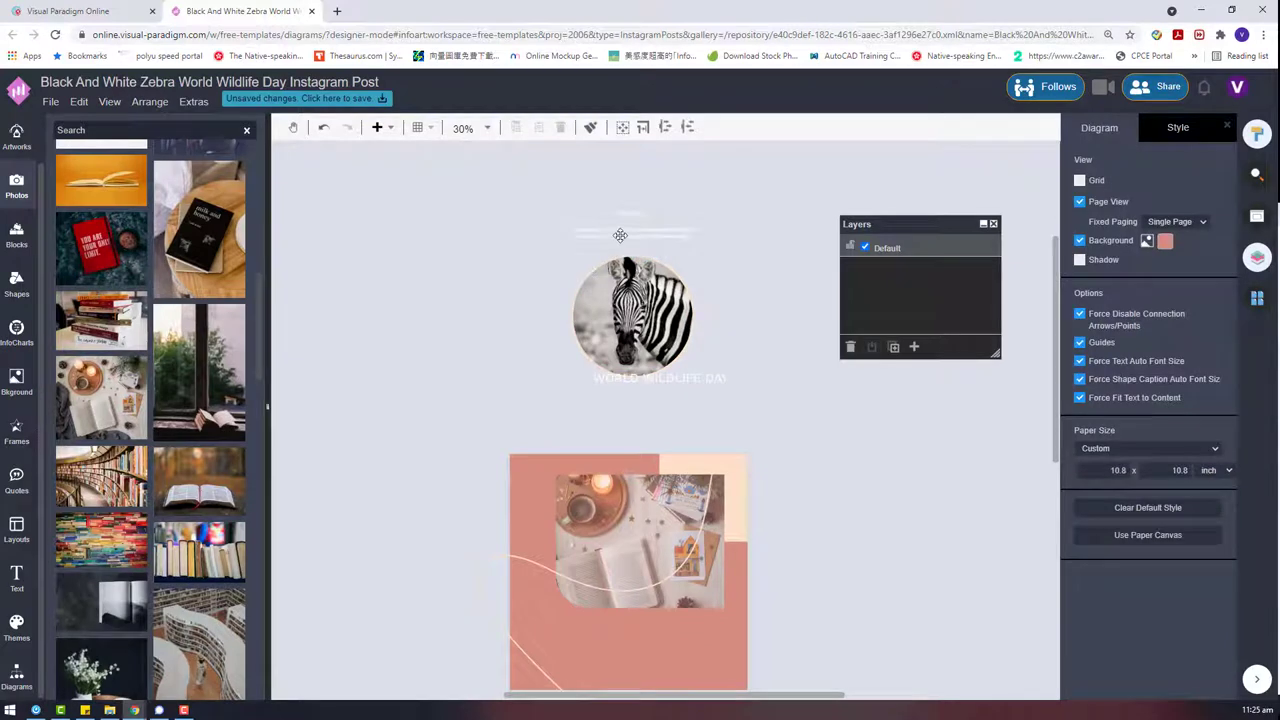
Move the two-line lorem ipsum text onto the page below the book photo and left-align it.
left_click_drag(620, 235, 806, 615)
scroll(772, 488, "down", 2)
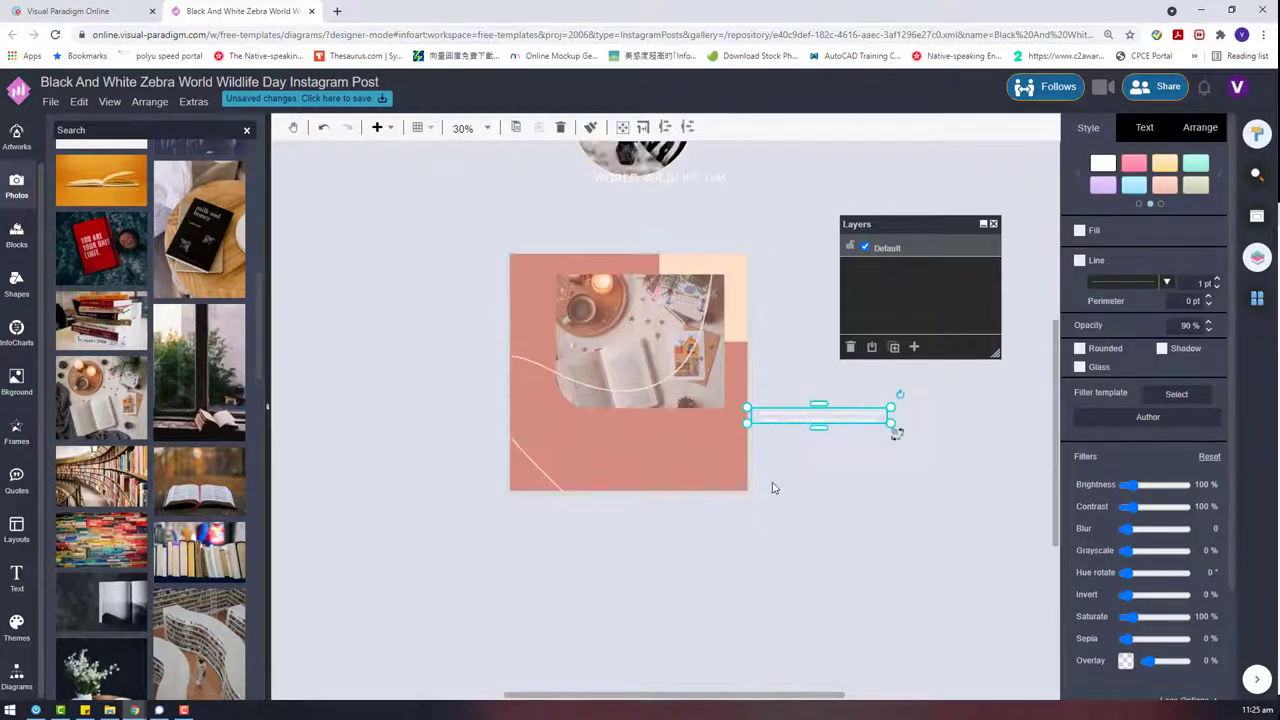
left_click_drag(795, 408, 588, 443)
left_click(1144, 128)
left_click(600, 457)
left_click_drag(670, 451, 688, 456)
left_click(810, 451)
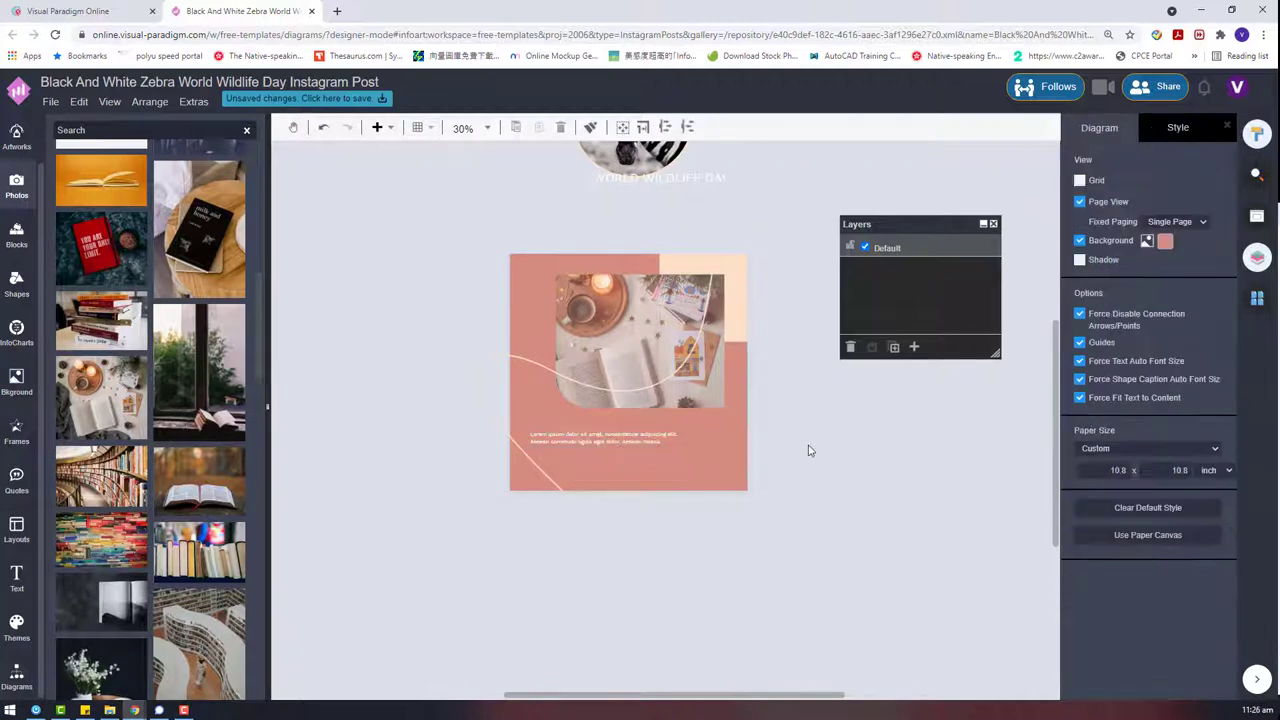
Add a four-point star from the Basic diagram shapes at the page's right edge.
left_click(18, 676)
scroll(150, 400, "down", 3)
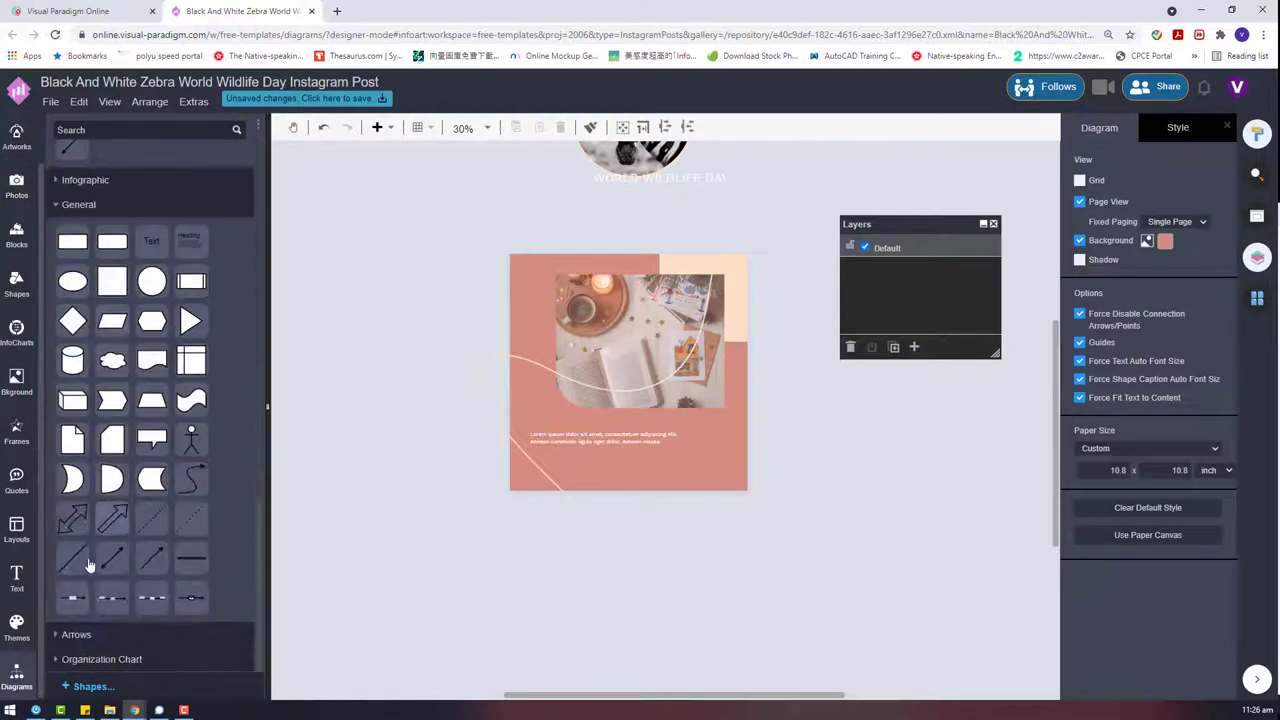
left_click(76, 632)
scroll(150, 450, "up", 10)
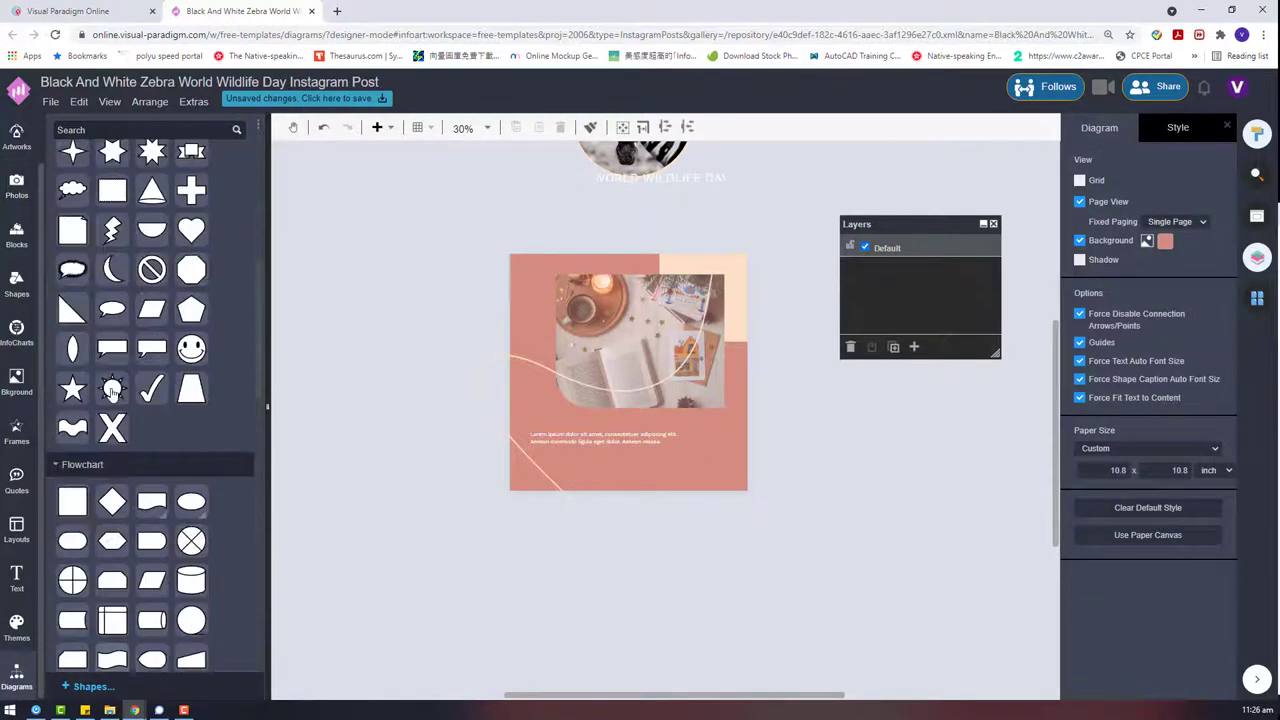
left_click_drag(72, 351, 758, 440)
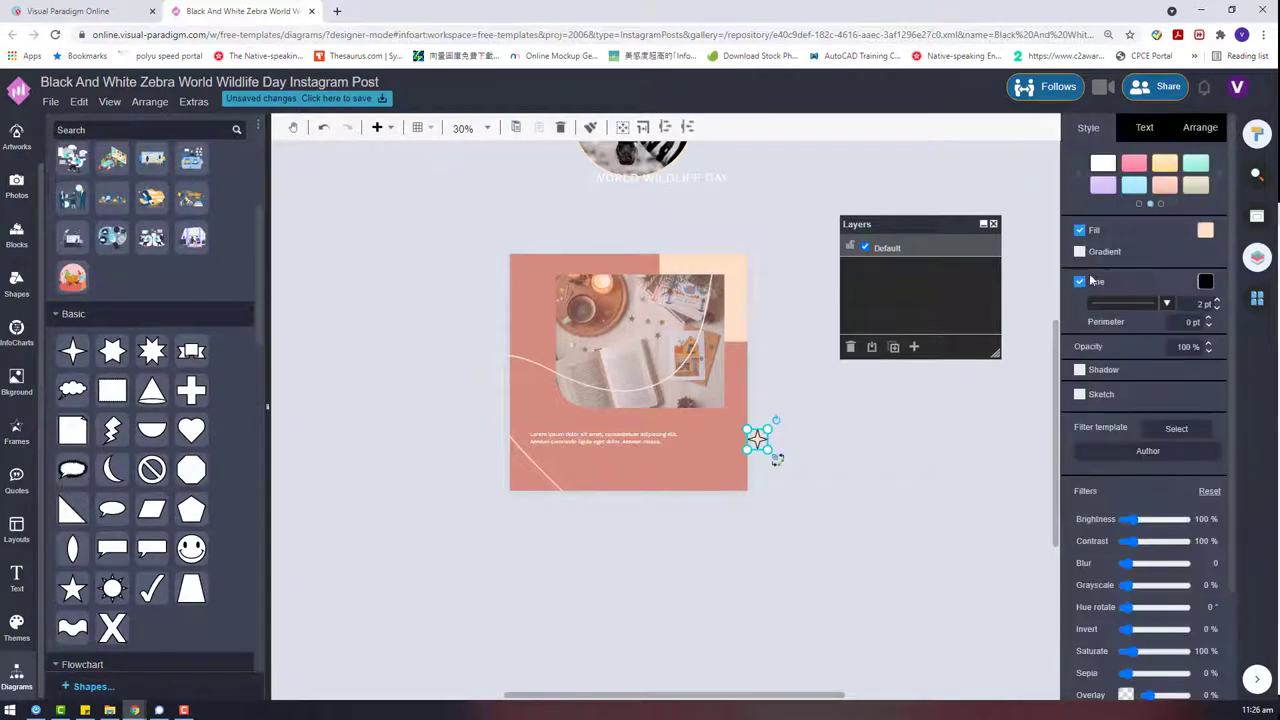
Give the star a white fill without an outline, enlarge it and place it at the book photo's lower-left corner.
left_click(1204, 230)
left_click(1193, 255)
left_click(771, 450)
left_click_drag(758, 441, 574, 407)
scroll(558, 403, "up", 2)
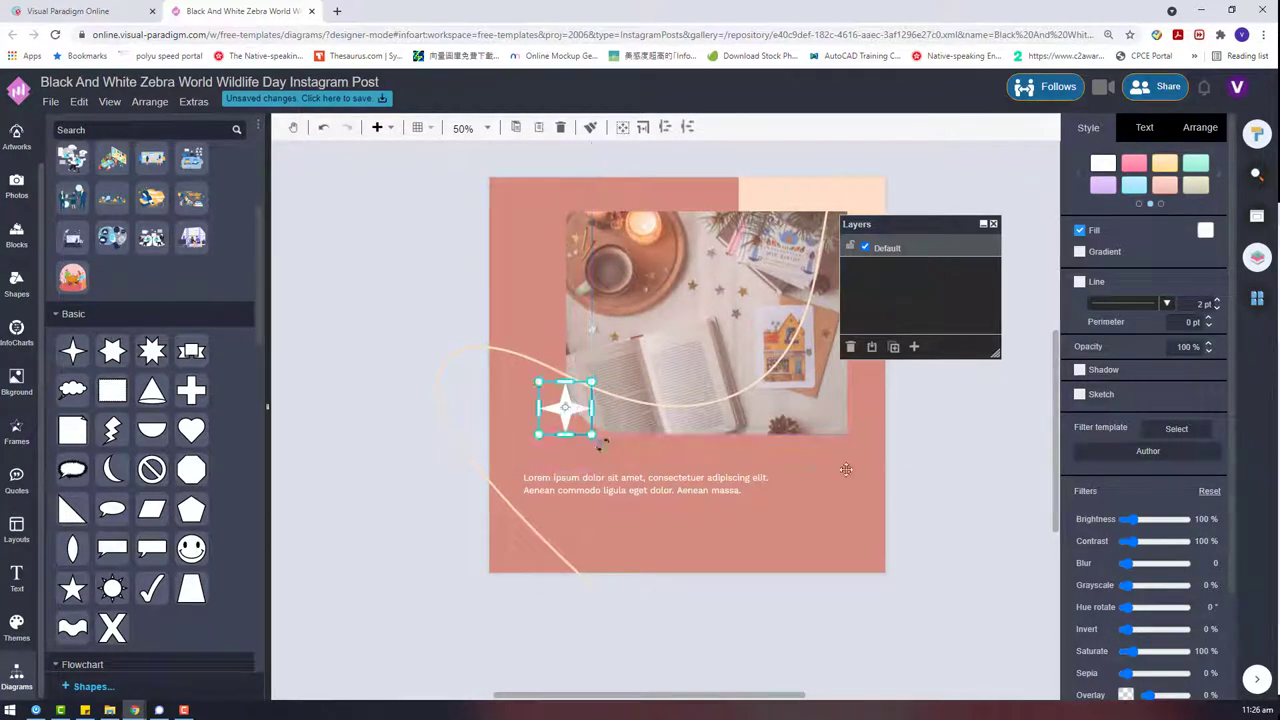
Add a smaller copy of the star left of the book photo and adjust the original star's position.
key("ctrl+v")
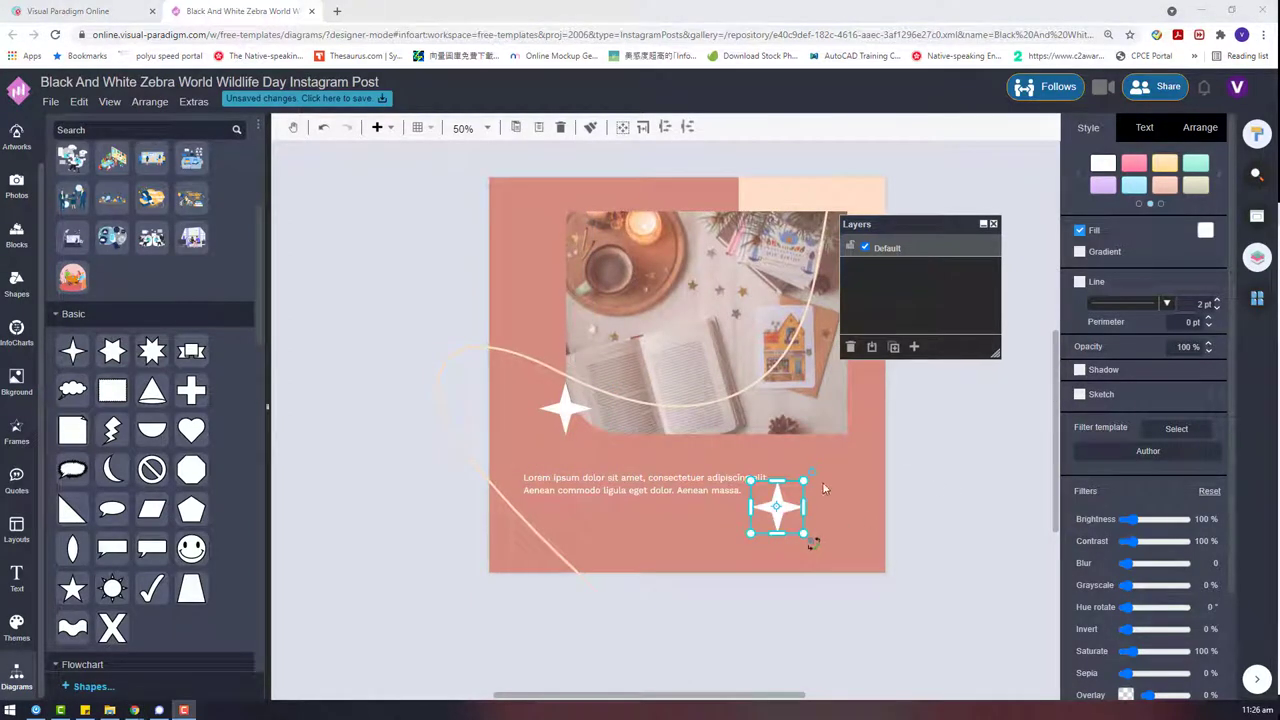
left_click_drag(780, 512, 539, 325)
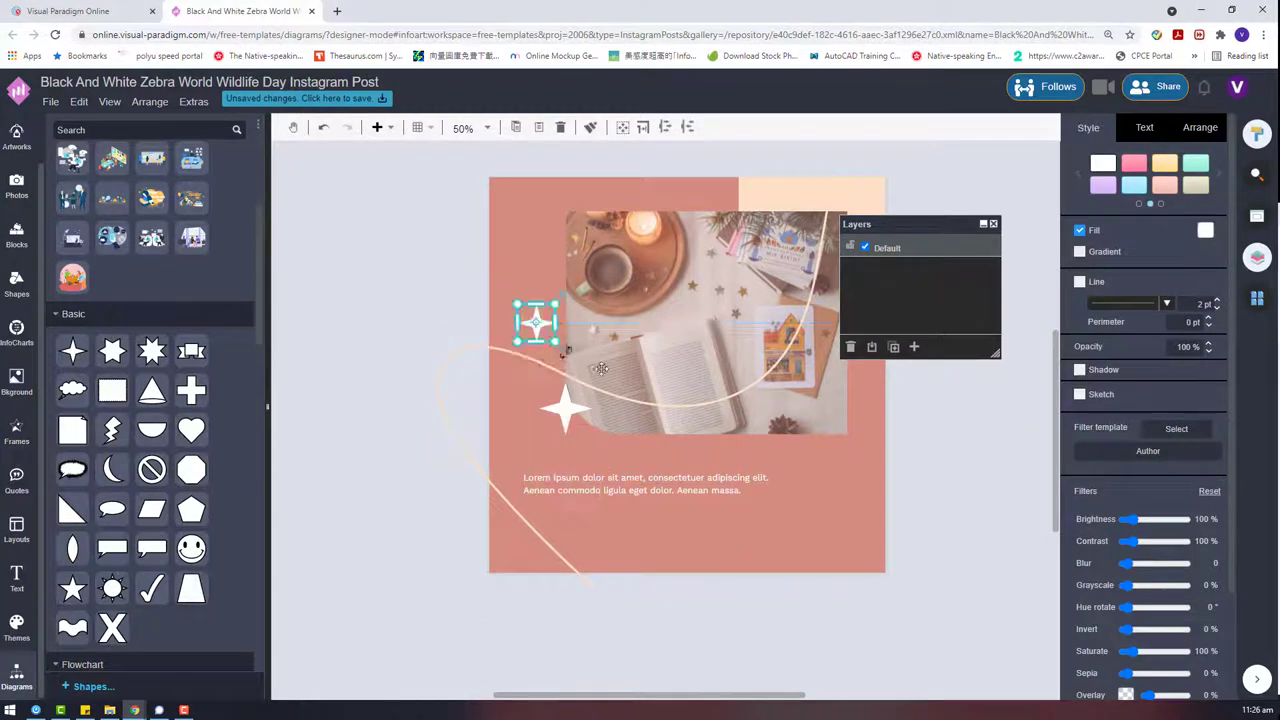
left_click_drag(565, 408, 587, 425)
left_click(977, 428)
left_click(689, 397)
left_click_drag(538, 335, 533, 304)
Shift the curved line slightly upward, and enlarge and reposition the star at the book photo's lower-left corner.
left_click(553, 370)
left_click_drag(658, 416, 651, 400)
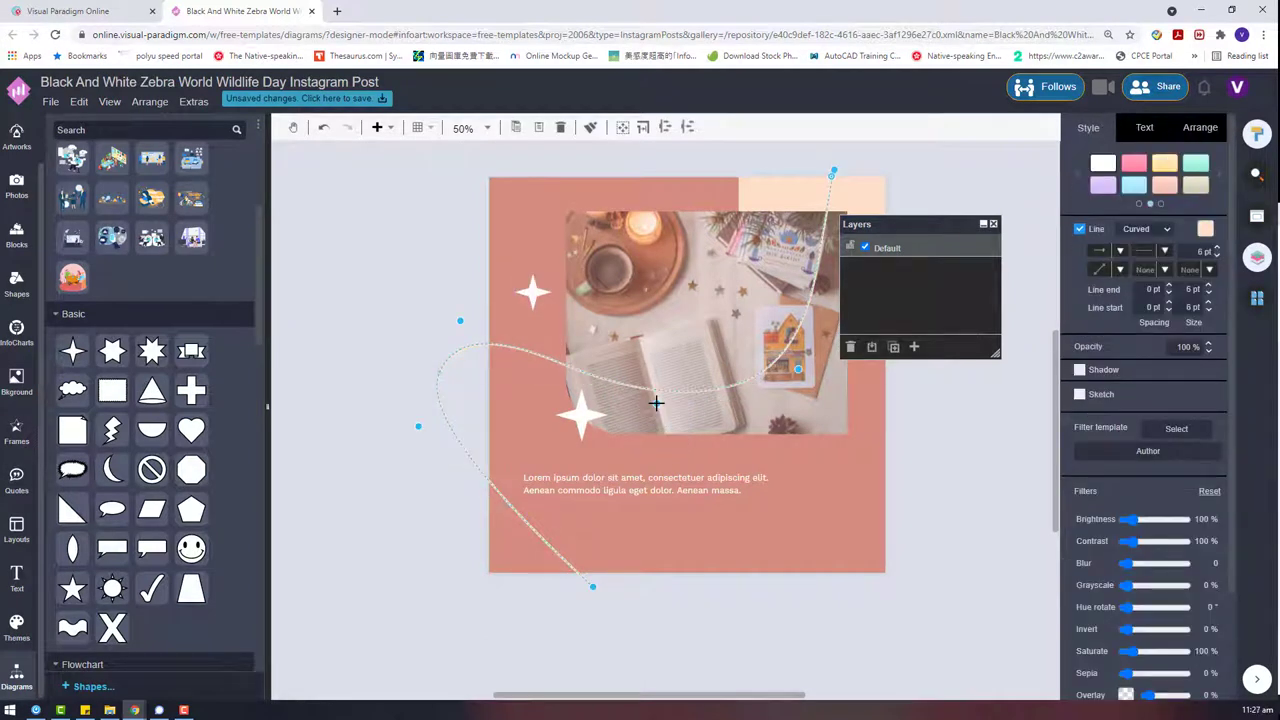
left_click(600, 436)
mouse_move(577, 416)
left_mouse_down()
mouse_move(563, 409)
mouse_move(605, 448)
mouse_move(575, 411)
left_mouse_up()
left_click(856, 452)
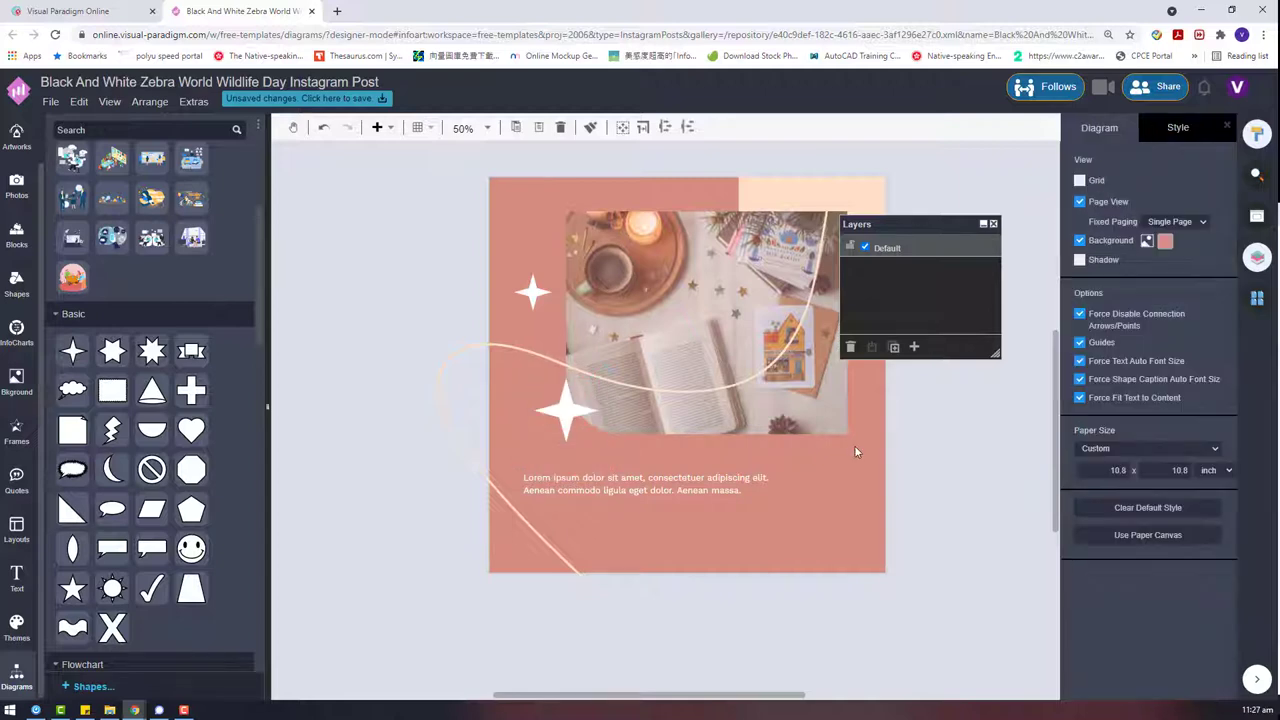
Change the small star to a white outline without fill and move it slightly lower.
left_click(535, 297)
left_click(1080, 281)
left_click(1080, 231)
left_click(1205, 261)
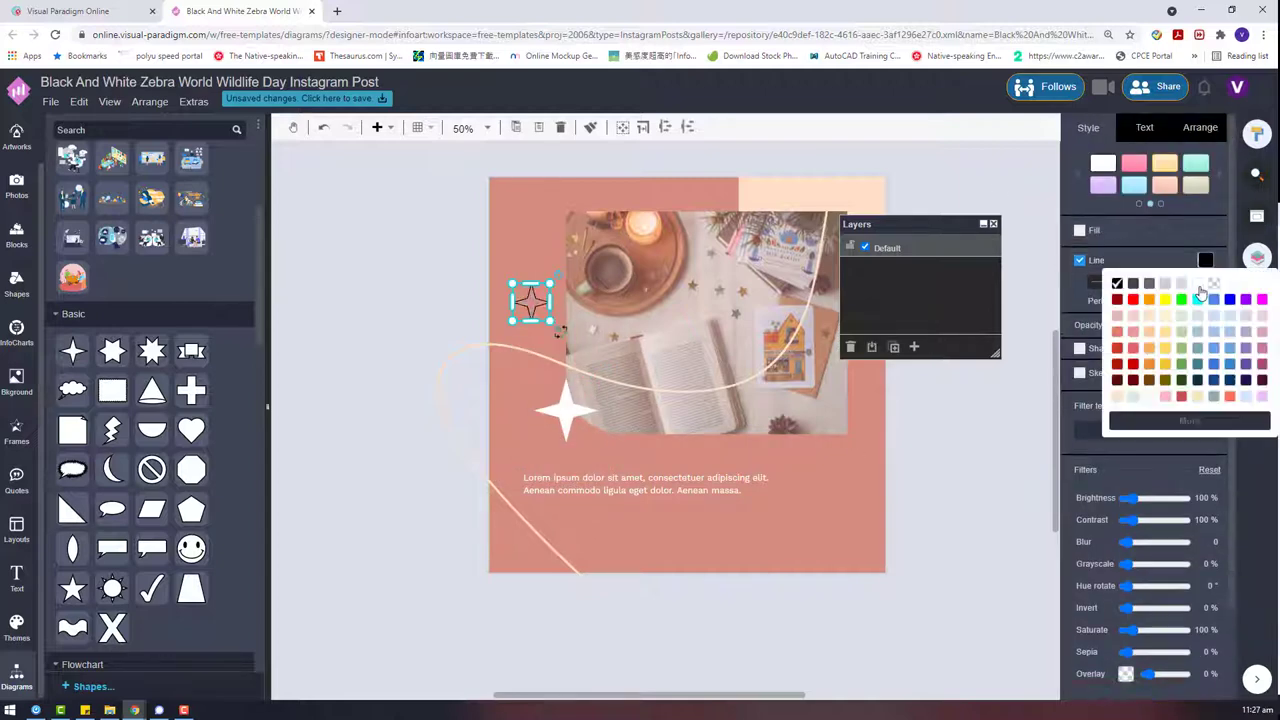
left_click(1201, 286)
left_click(508, 312)
left_click(525, 302)
left_click(911, 406)
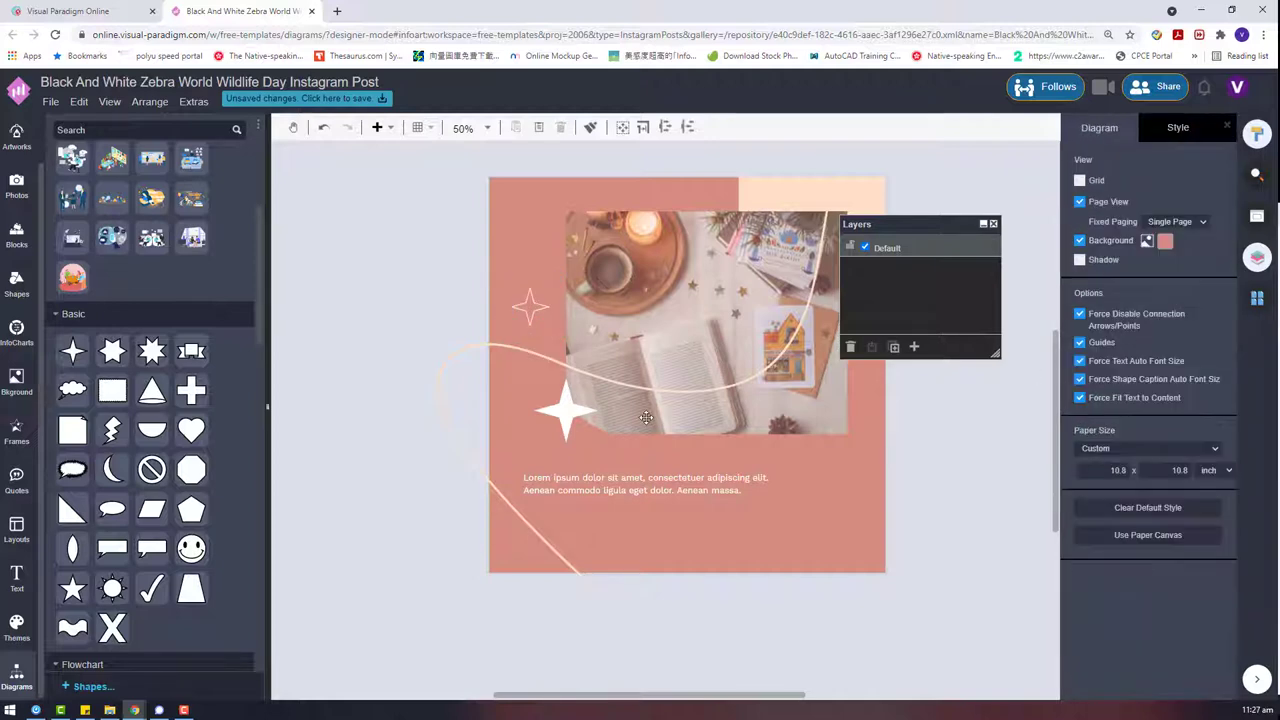
Move the solid white star to the book photo's lower-right corner and shift the Layers window off the page.
left_click_drag(580, 418, 845, 430)
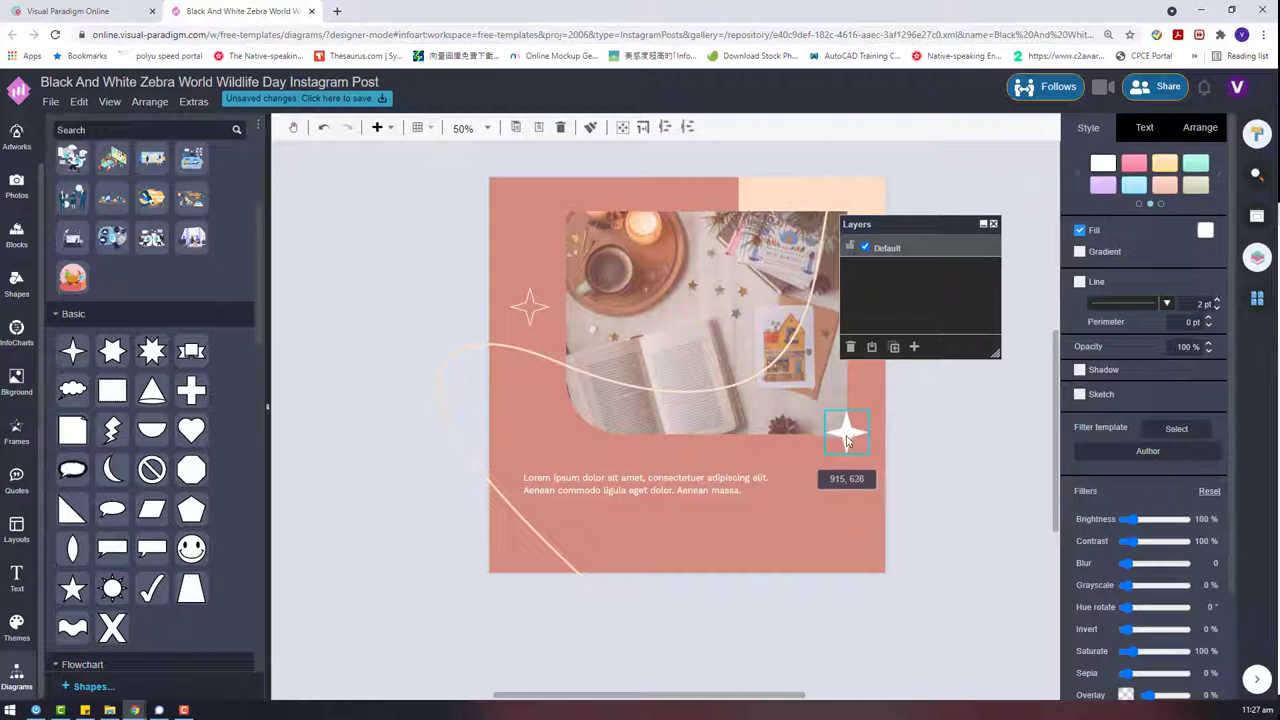
left_click(921, 446)
left_click_drag(928, 224, 1051, 216)
left_click_drag(850, 445, 851, 446)
left_click(945, 436)
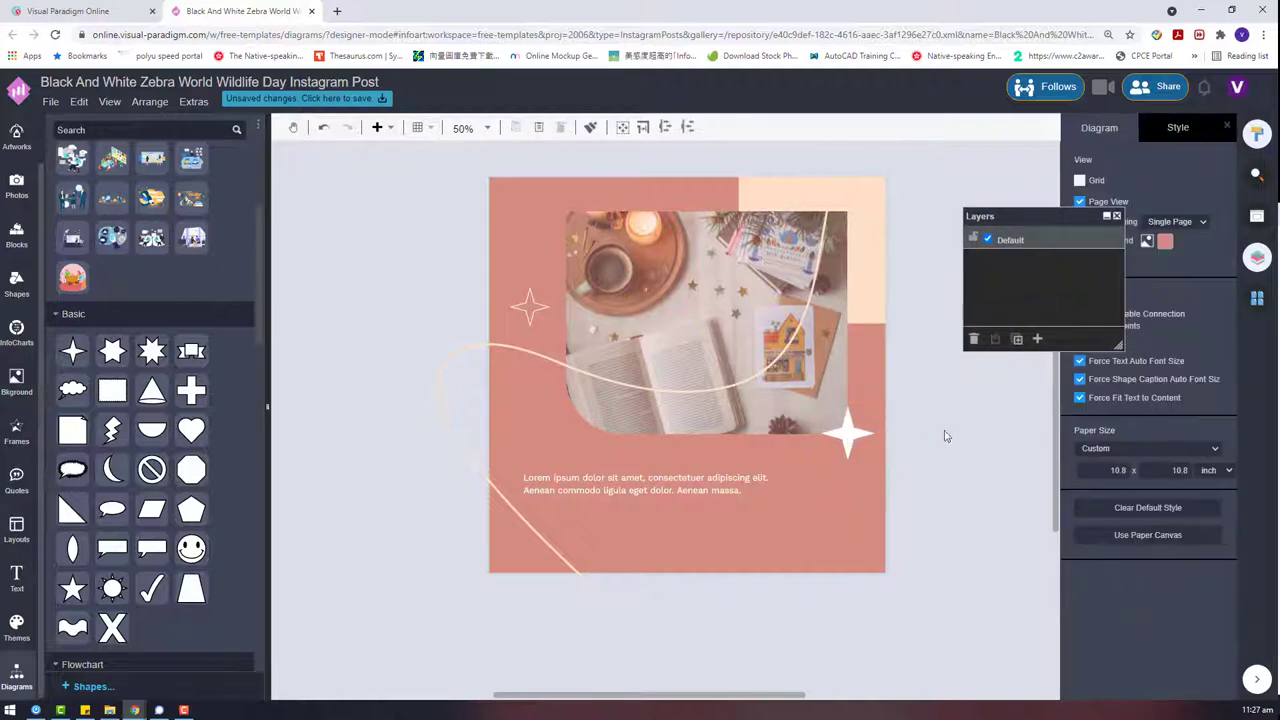
Try to resize the outlined star left of the book photo.
left_click(534, 308)
left_click_drag(549, 327, 585, 362)
left_click_drag(546, 327, 554, 314)
left_click(555, 314)
key("ctrl+z")
Move the WORLD WILDLIFE DAY title onto the page between the photo and the paragraph, fit its box, and adjust both texts' placement.
left_click_drag(686, 480, 685, 476)
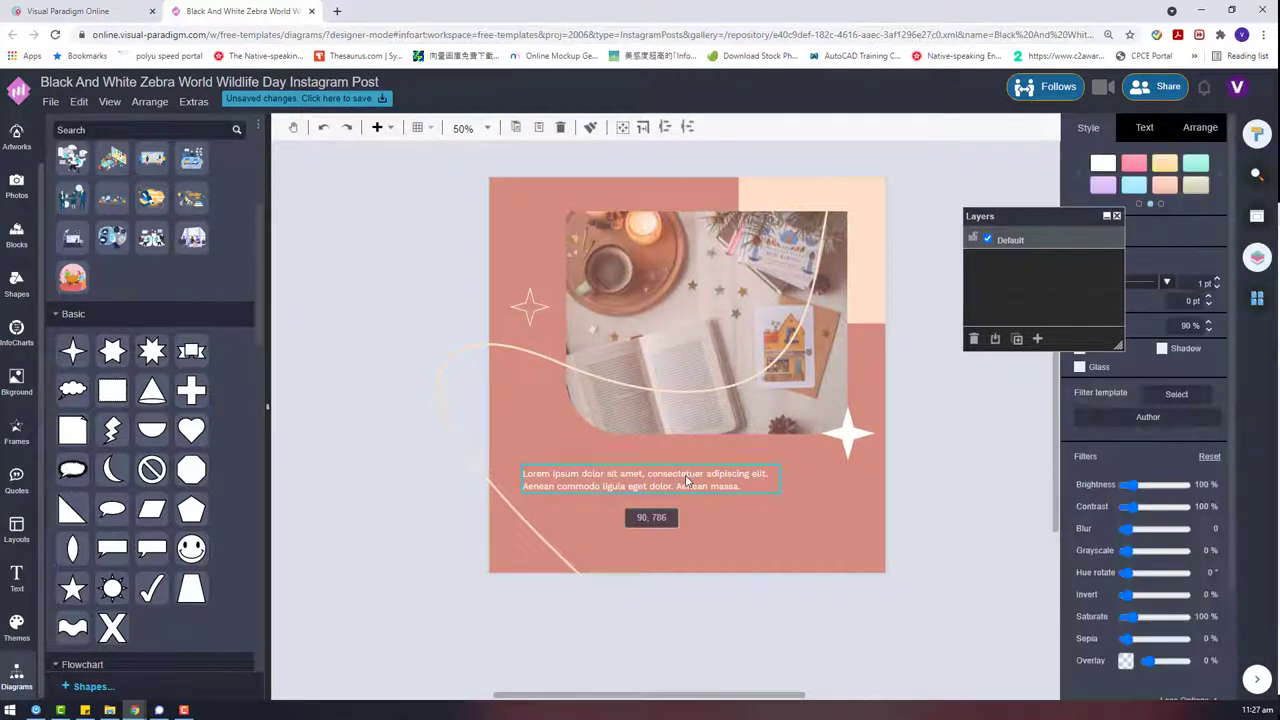
scroll(734, 329, "up", 5)
left_click_drag(734, 383, 797, 697)
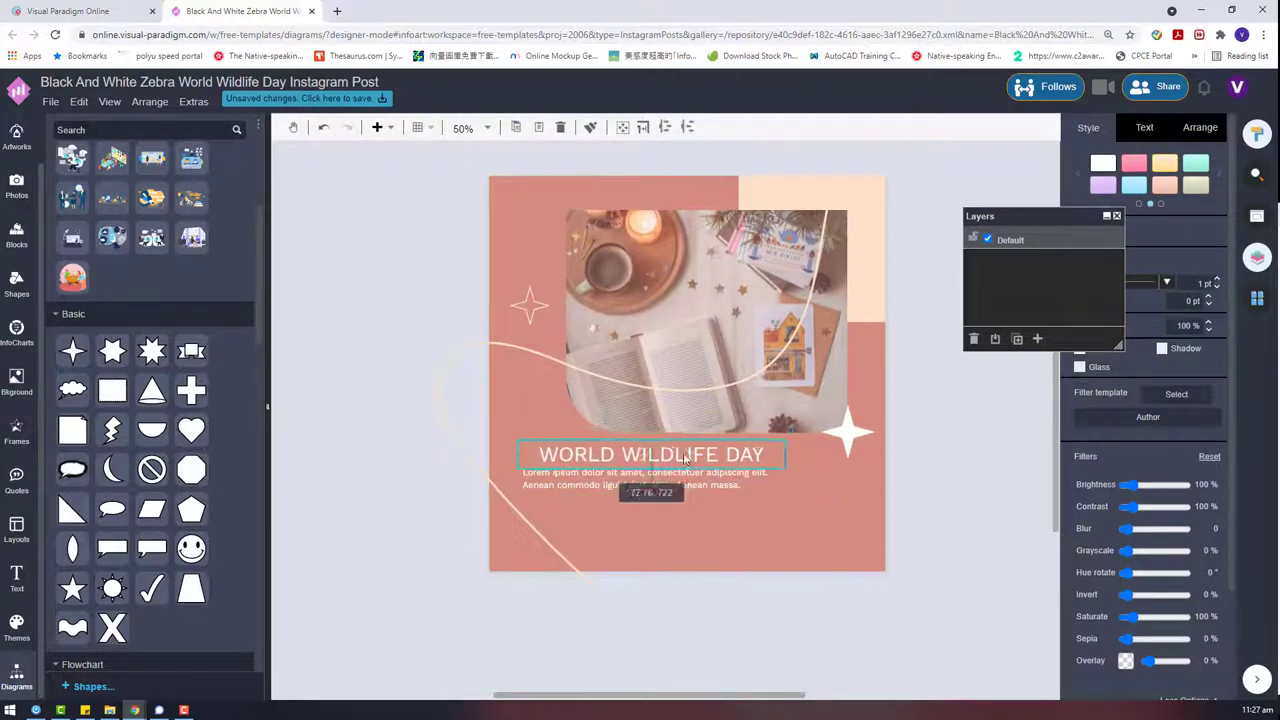
left_click(650, 454)
left_click(1082, 242)
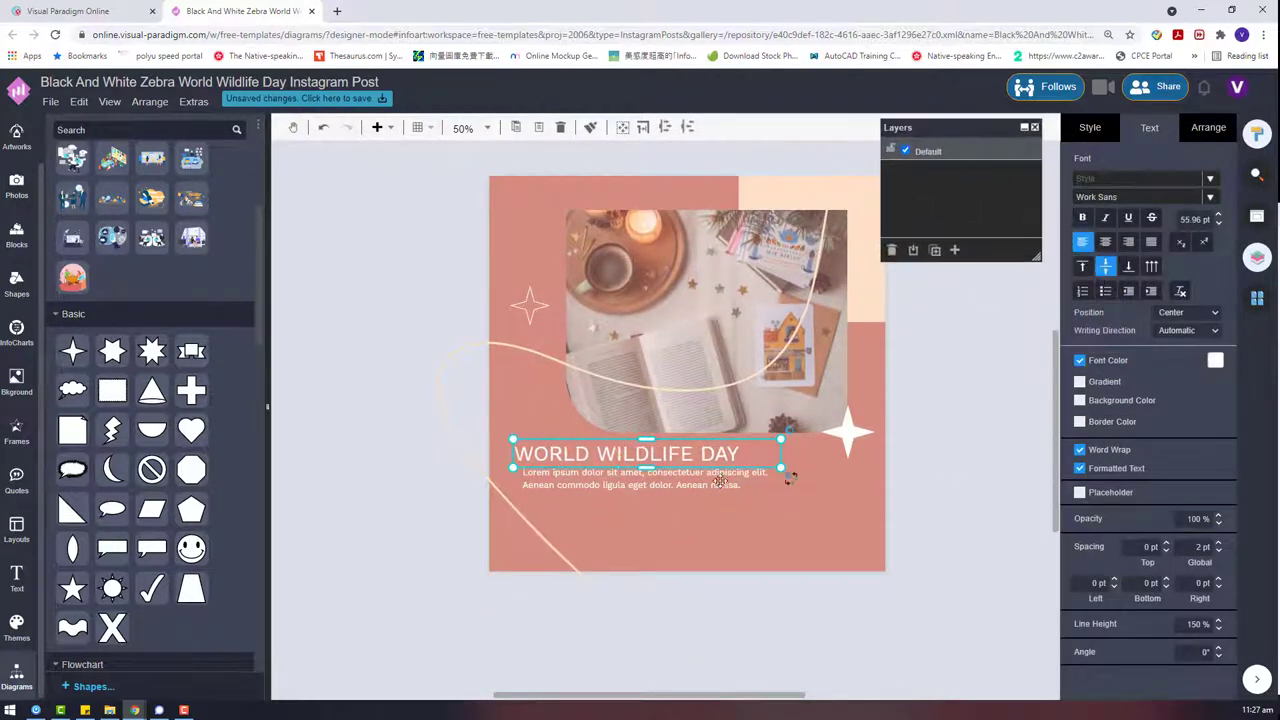
left_click(1208, 130)
left_click_drag(592, 469, 596, 480)
left_click(893, 536)
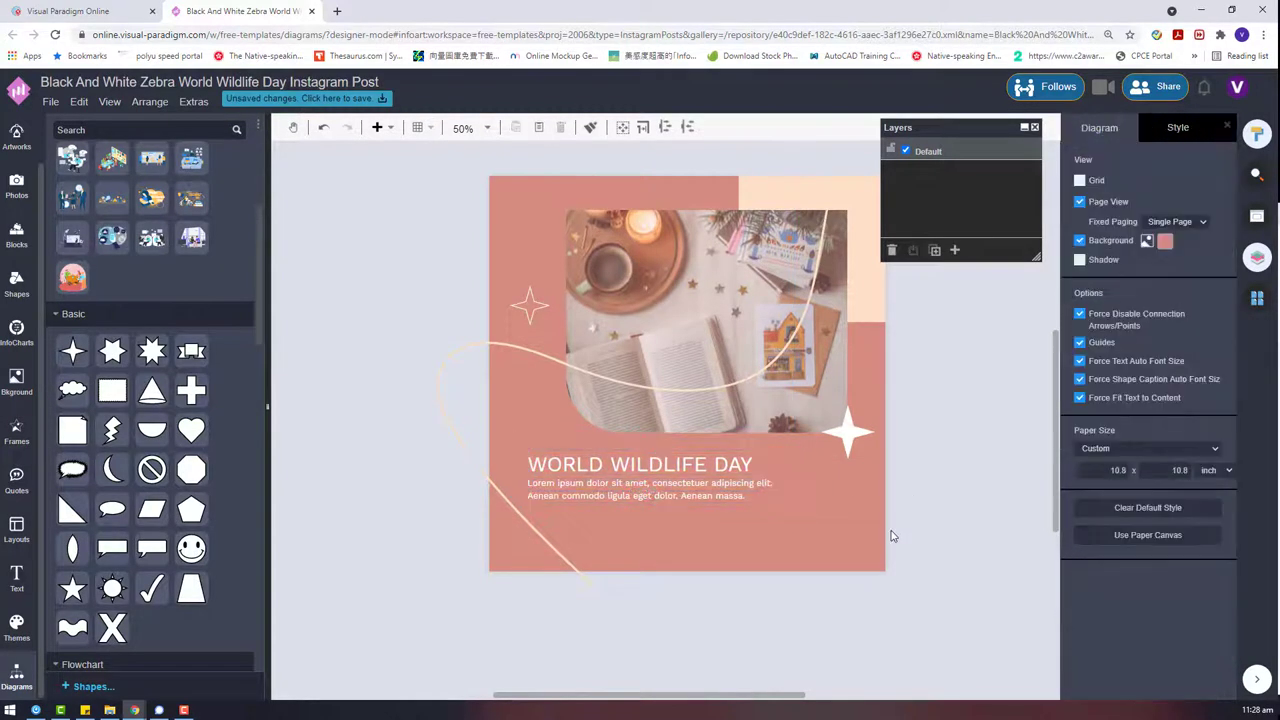
Move the 3 MARCH date to the page's lower-right corner and delete the thin line and zebra picture left above the page.
left_click(704, 481)
scroll(800, 517, "up", 5)
left_click(588, 289)
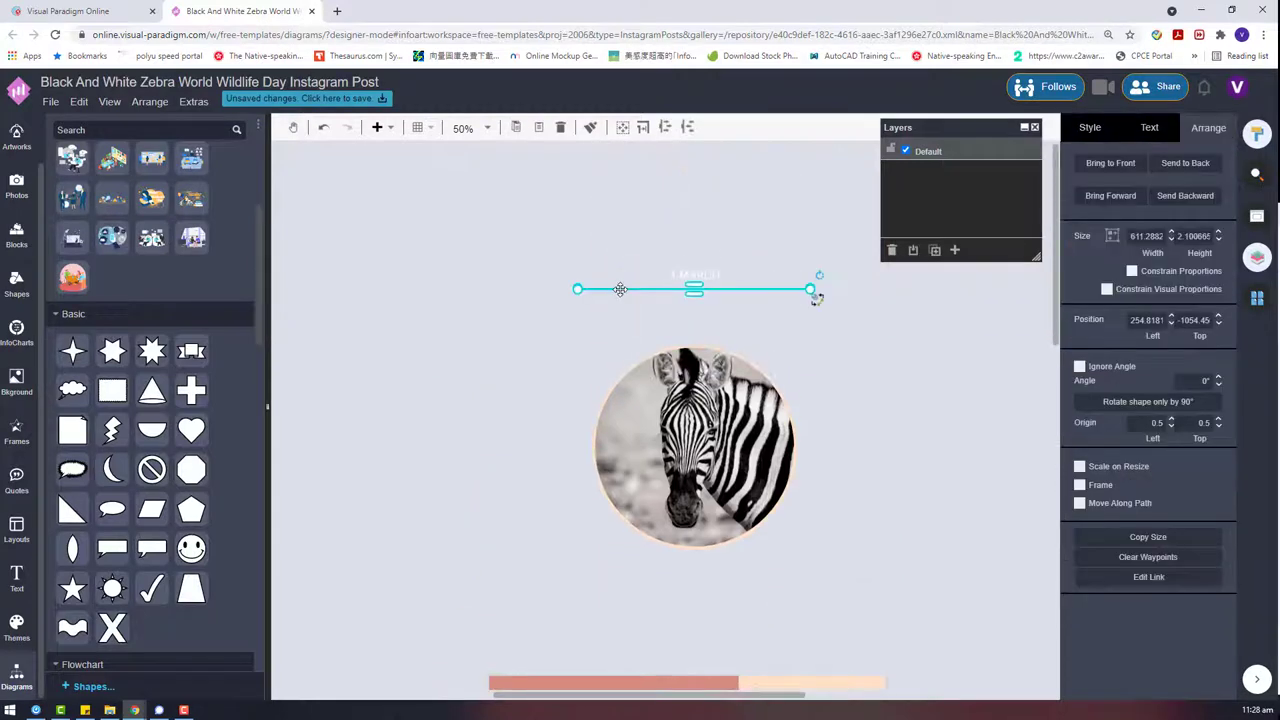
left_click_drag(694, 277, 862, 553)
scroll(543, 259, "up", 5)
left_click_drag(543, 259, 992, 580)
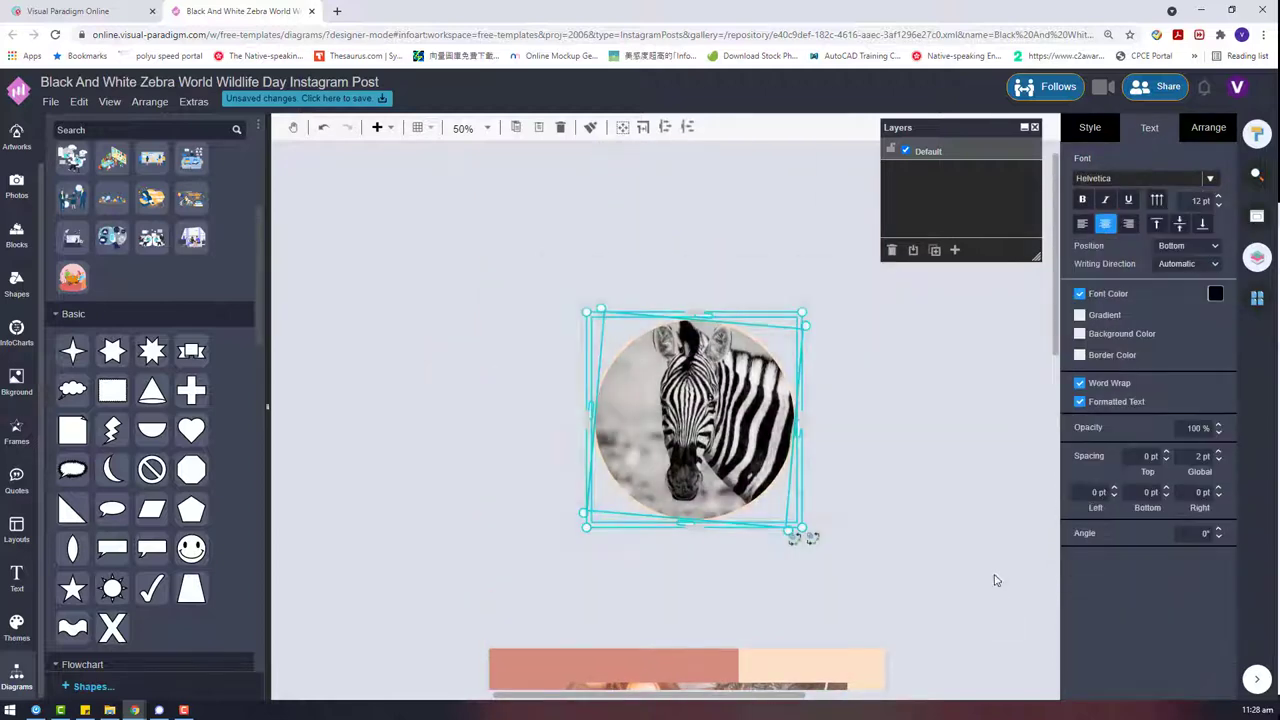
key("Delete")
Apply a heading style to the WORLD WILDLIFE DAY title and check the style choices for the paragraph below it.
scroll(548, 398, "down", 5)
left_click(680, 400)
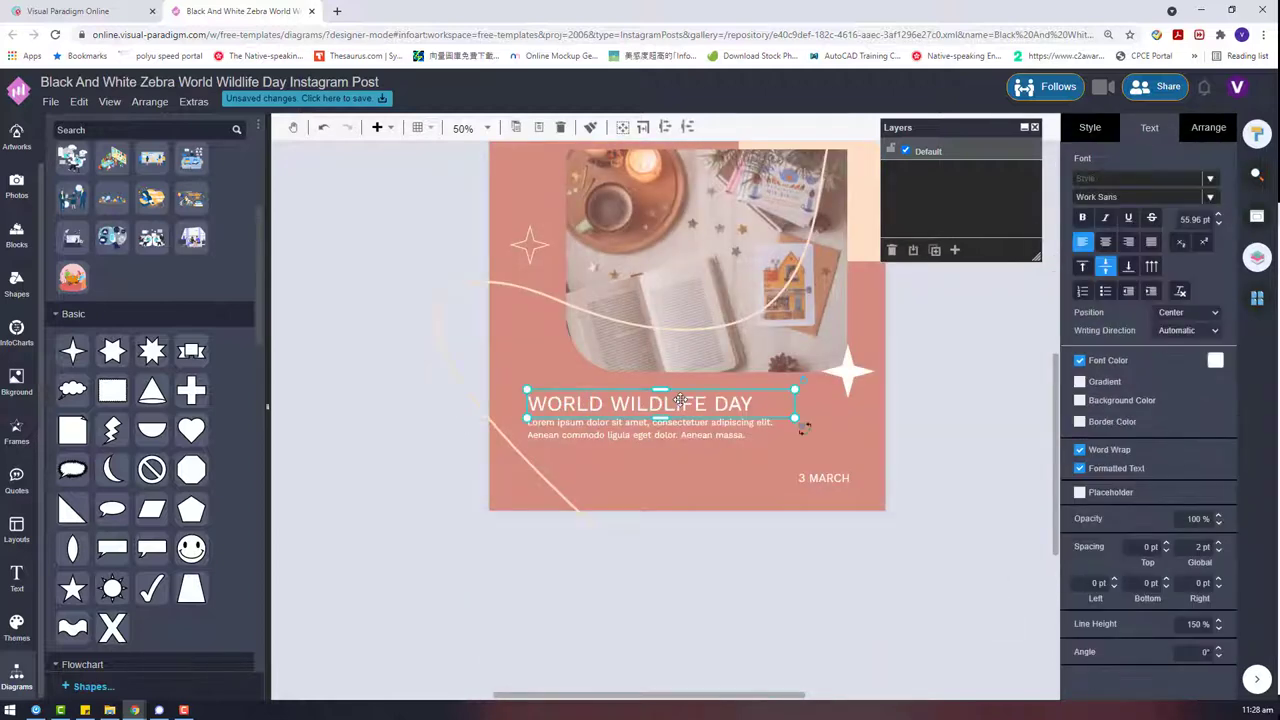
left_click(659, 434)
left_click(745, 405)
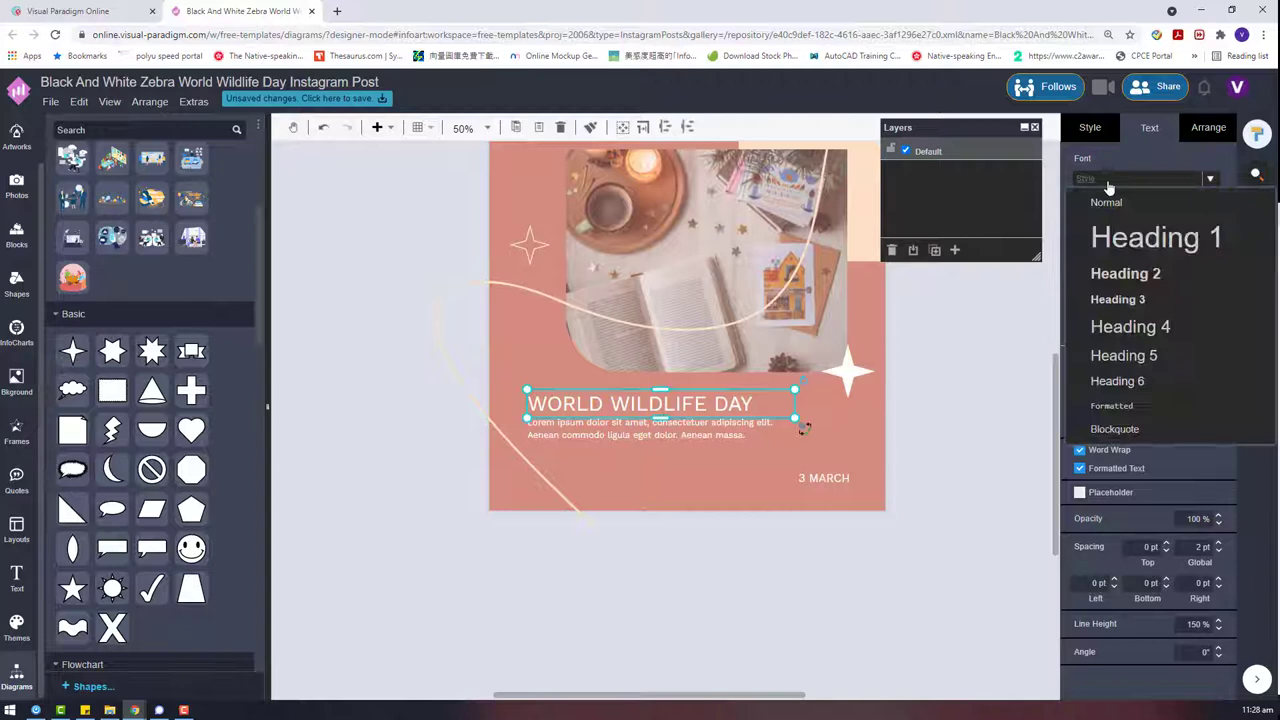
left_click(683, 437)
left_click(1121, 180)
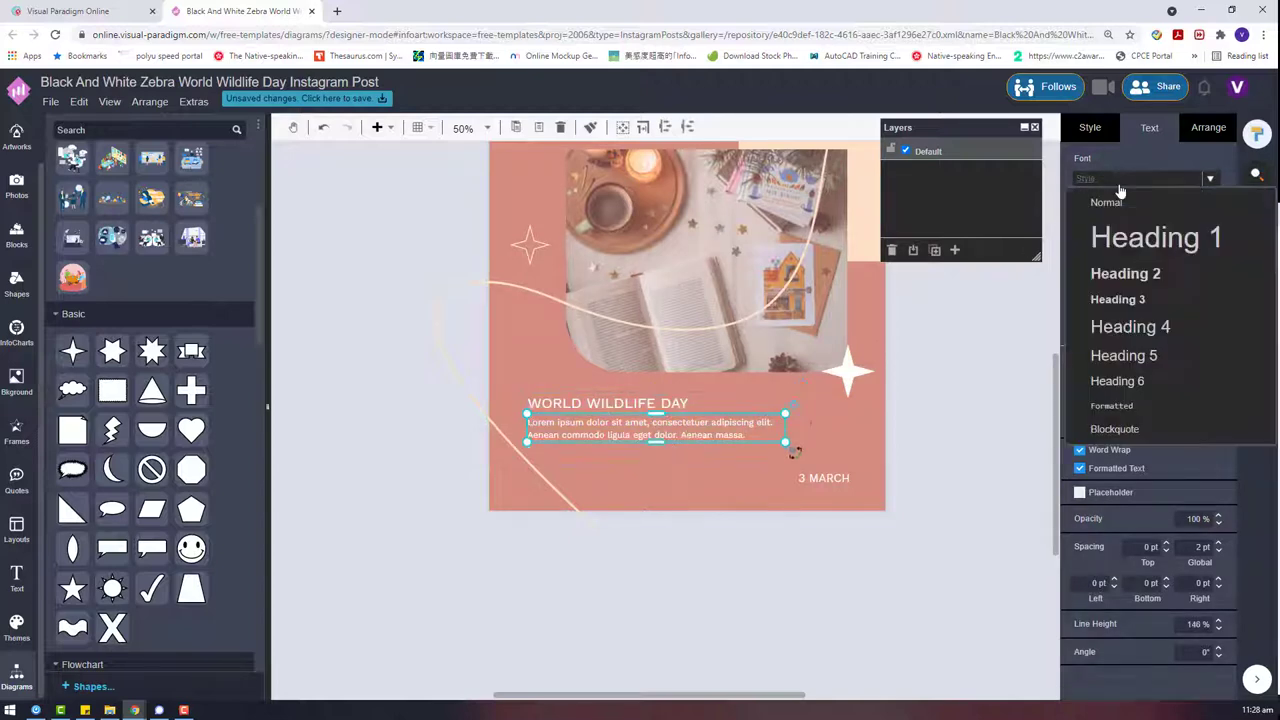
left_click(709, 490)
Widen the gap between title and paragraph slightly and set the WORLD WILDLIFE DAY title to 58 pt.
left_click(700, 404, "shift")
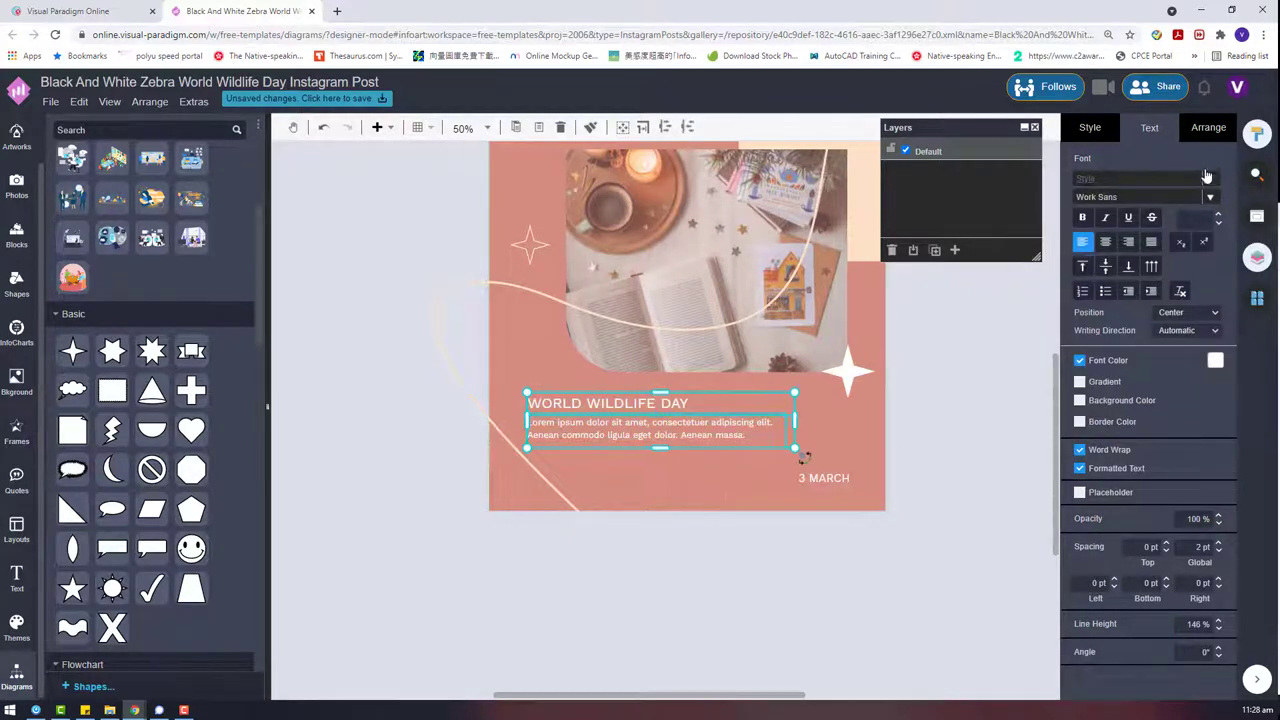
left_click(1209, 130)
left_click_drag(647, 430, 634, 397)
left_click(633, 407)
left_click(1150, 128)
left_click(1218, 214)
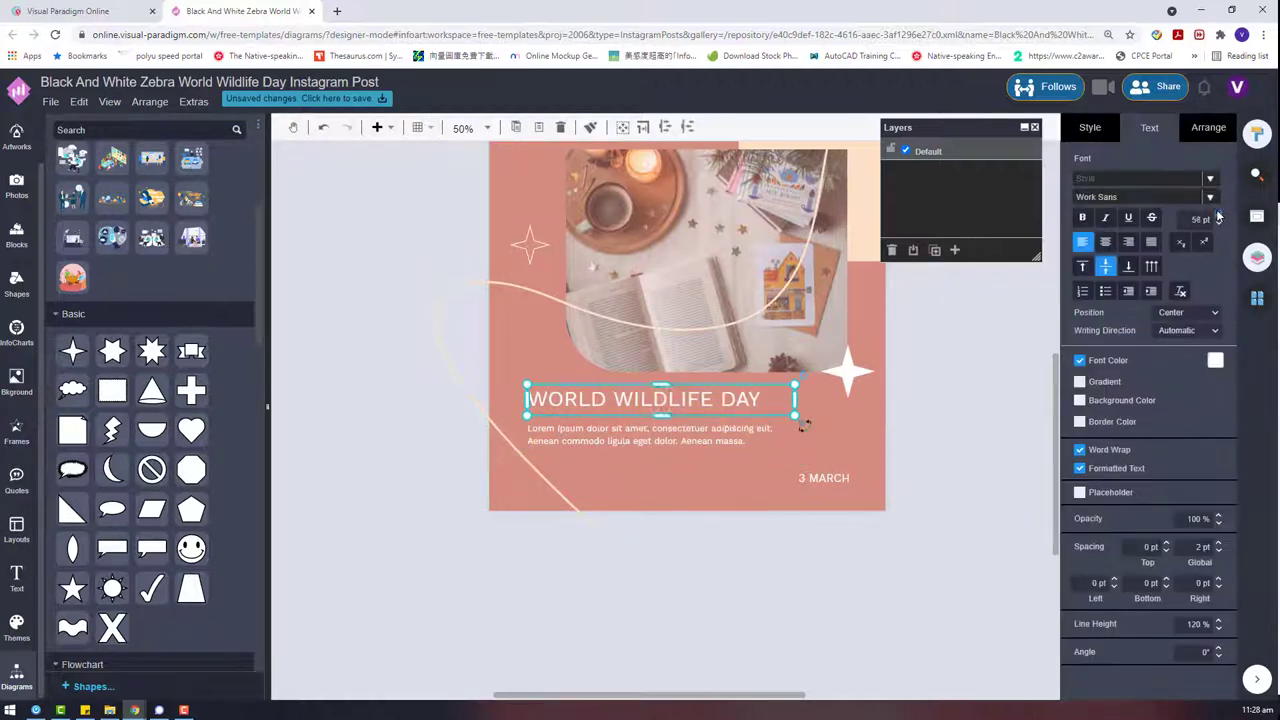
Replace the Lorem ipsum paragraph with the quote beginning "Sometimes, you read a book" and ending "until all living humans read the book.".
double_click(726, 412)
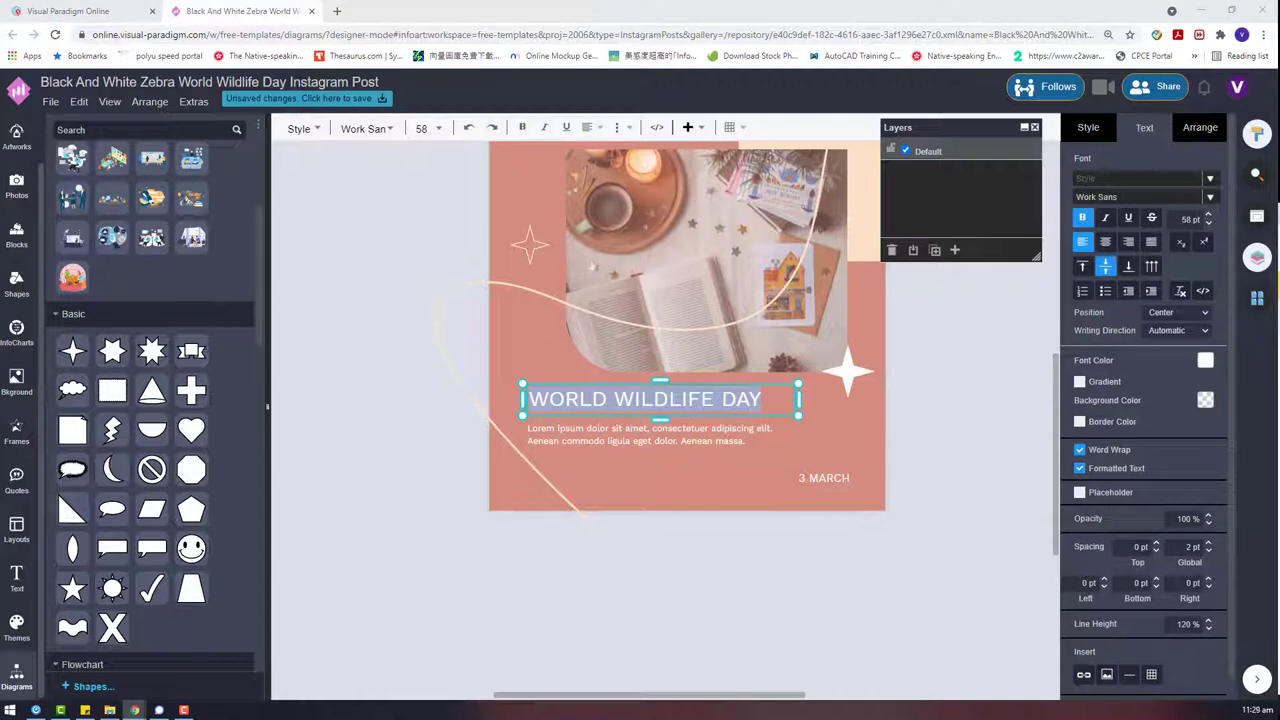
double_click(690, 436)
type("\"Sometimes, you read a book and it fills you with this weird evangelical zeal, and you become convinced that the shattered world will never be put back together unless and until all living humans read the book.\"")
left_click(1022, 442)
Widen the quote's text box to about 869 pt, fit its height, and set its font size to 20 pt.
left_click(712, 448)
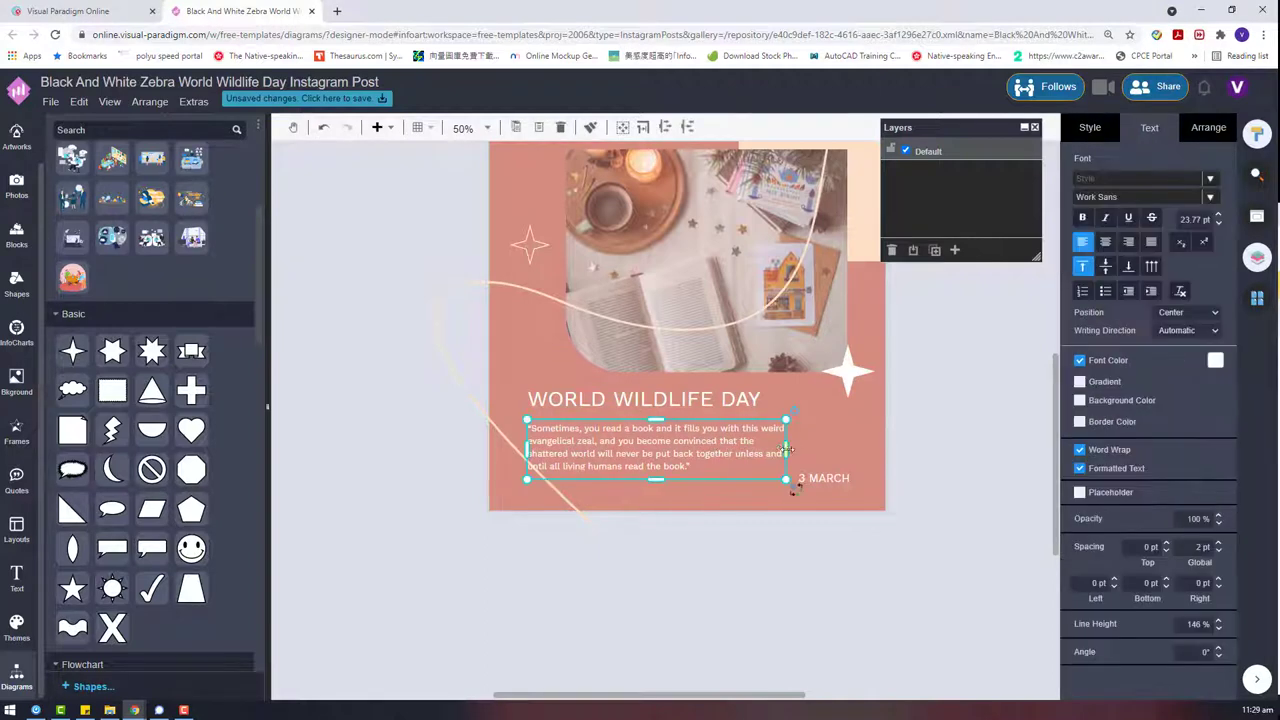
left_click_drag(786, 450, 846, 448)
left_click(1208, 127)
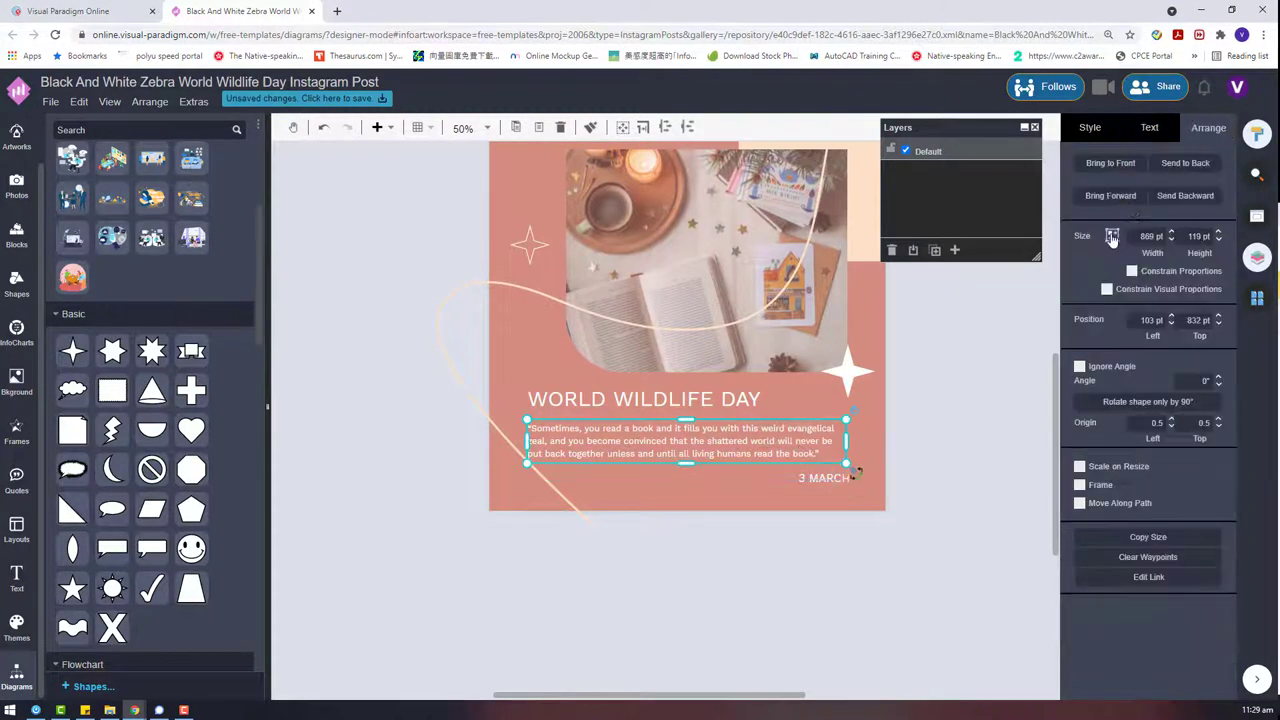
left_click(1149, 127)
left_click(1218, 223)
left_click(1218, 223)
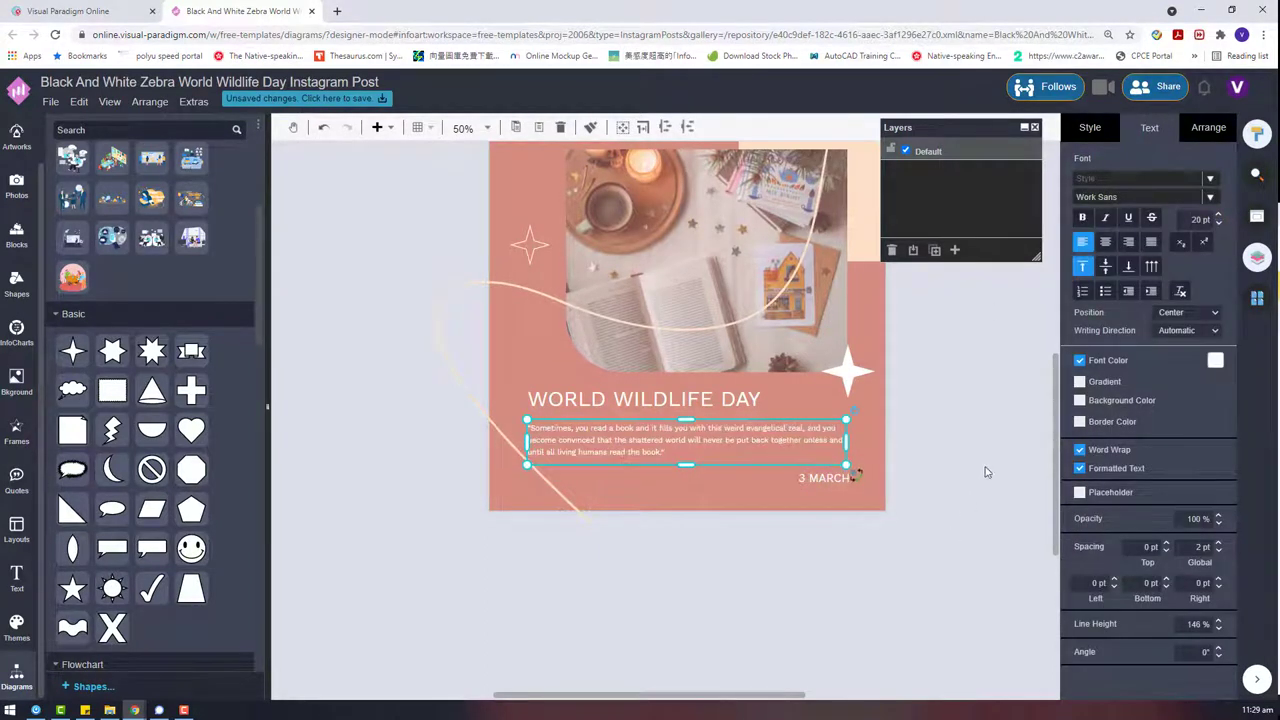
left_click(987, 472)
Move the quote and the title slightly up toward the photo, fit the title's box to its text, and keep both left-aligned.
left_click_drag(605, 447, 573, 391)
left_click(455, 430)
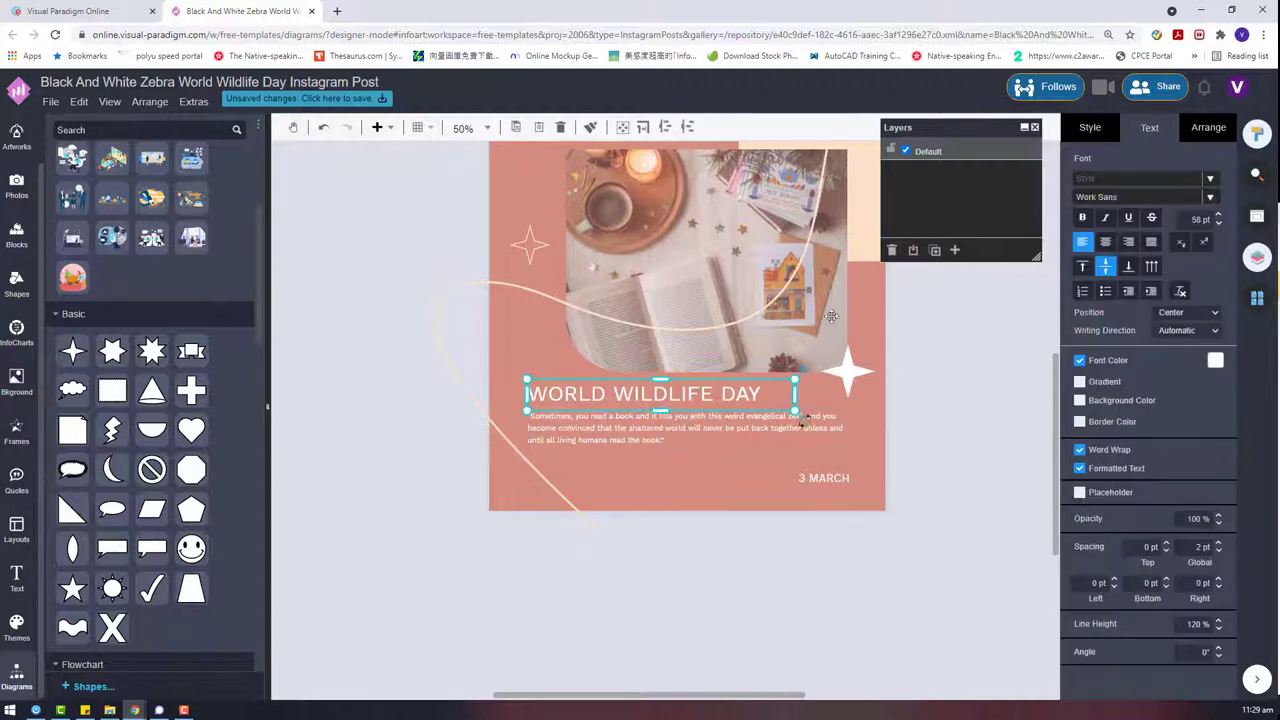
left_click(1199, 133)
left_click(703, 418, "shift")
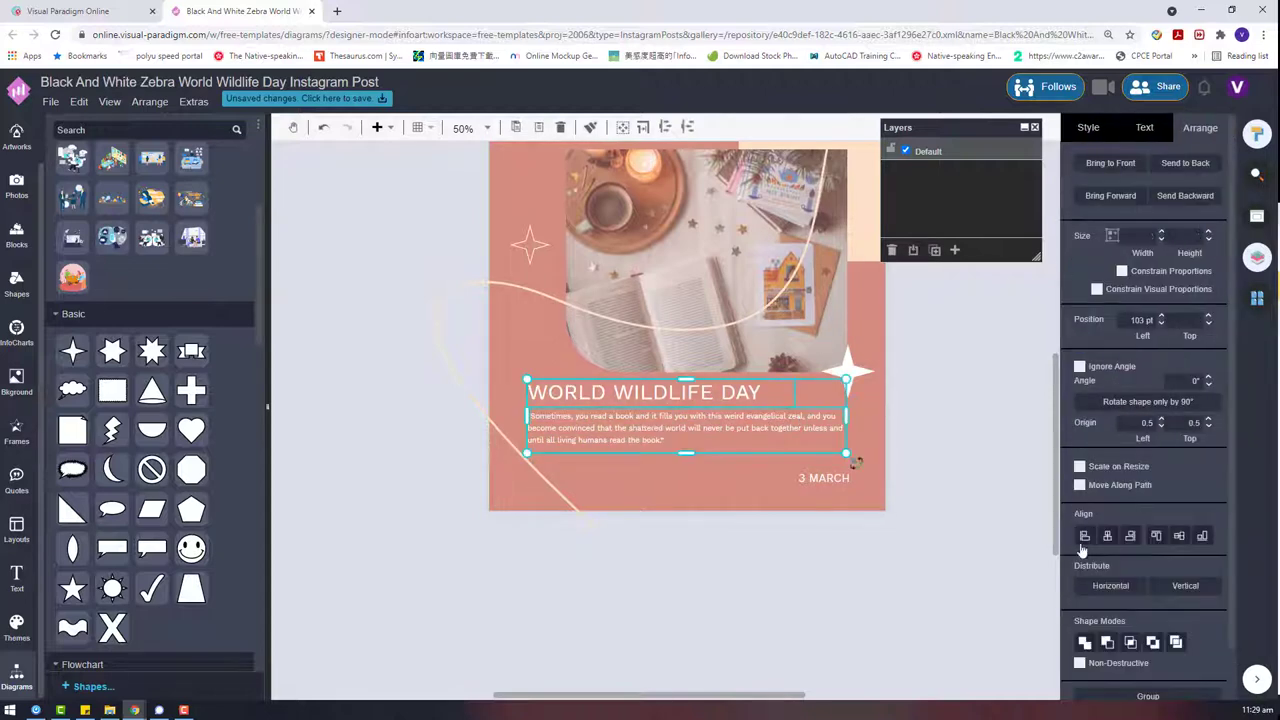
left_click(903, 412)
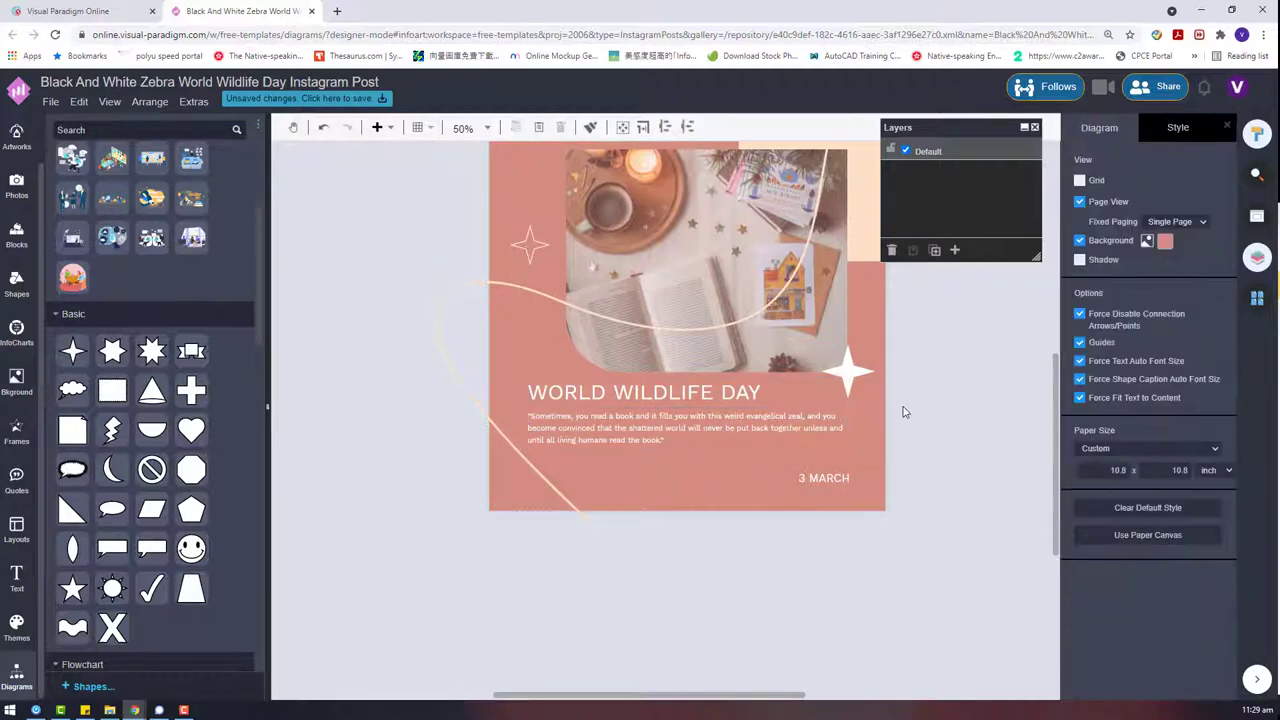
Replace the 3 MARCH text with the attribution "— John Green, The Fault in Our Stars".
left_click(716, 394)
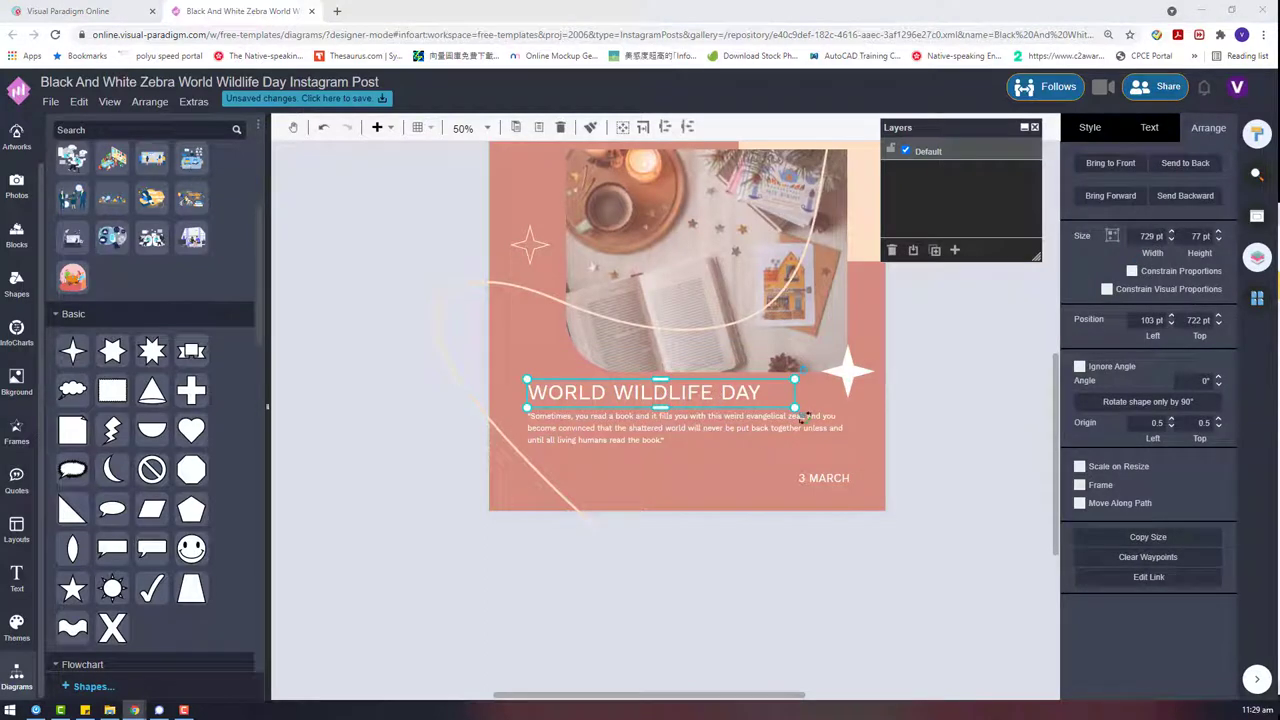
double_click(837, 483)
type("— John Green, The Fault in Our Stars")
left_click(927, 470)
Widen the attribution's text box to about 590 pt so it fits one line, and line up its right edge with the quote.
scroll(754, 505, "up", 3)
left_click(735, 465)
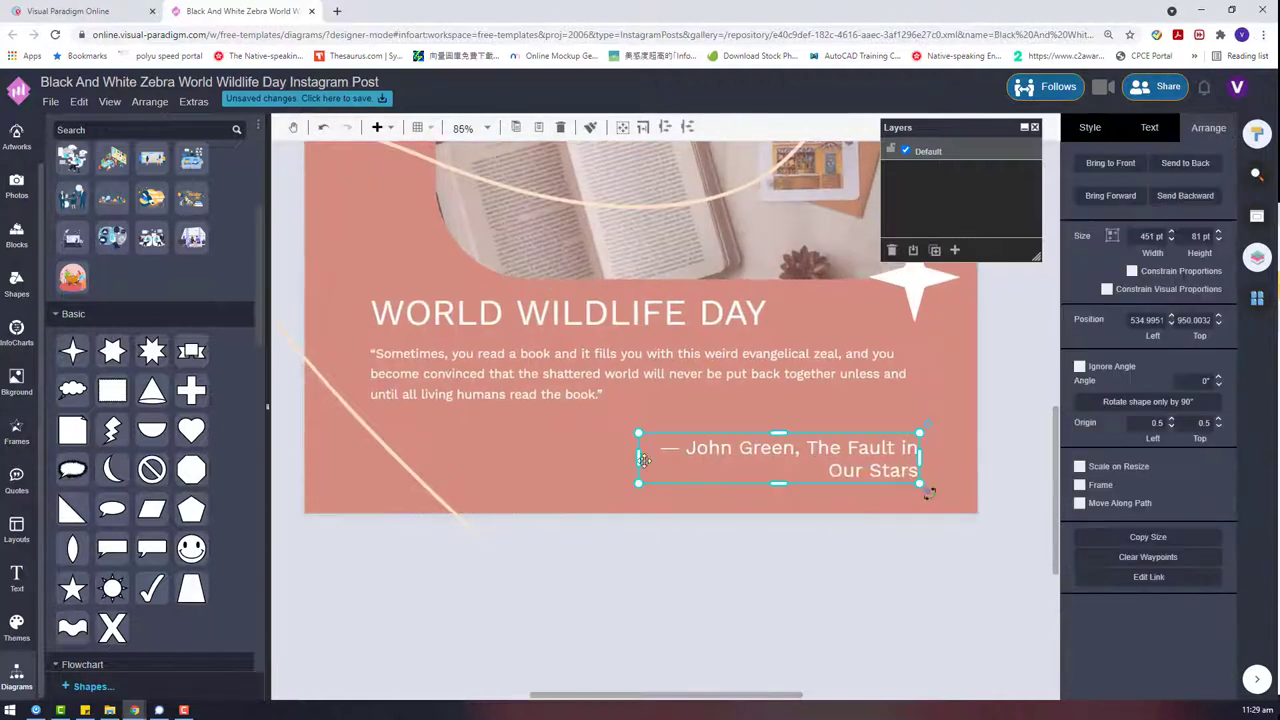
left_click_drag(643, 460, 550, 460)
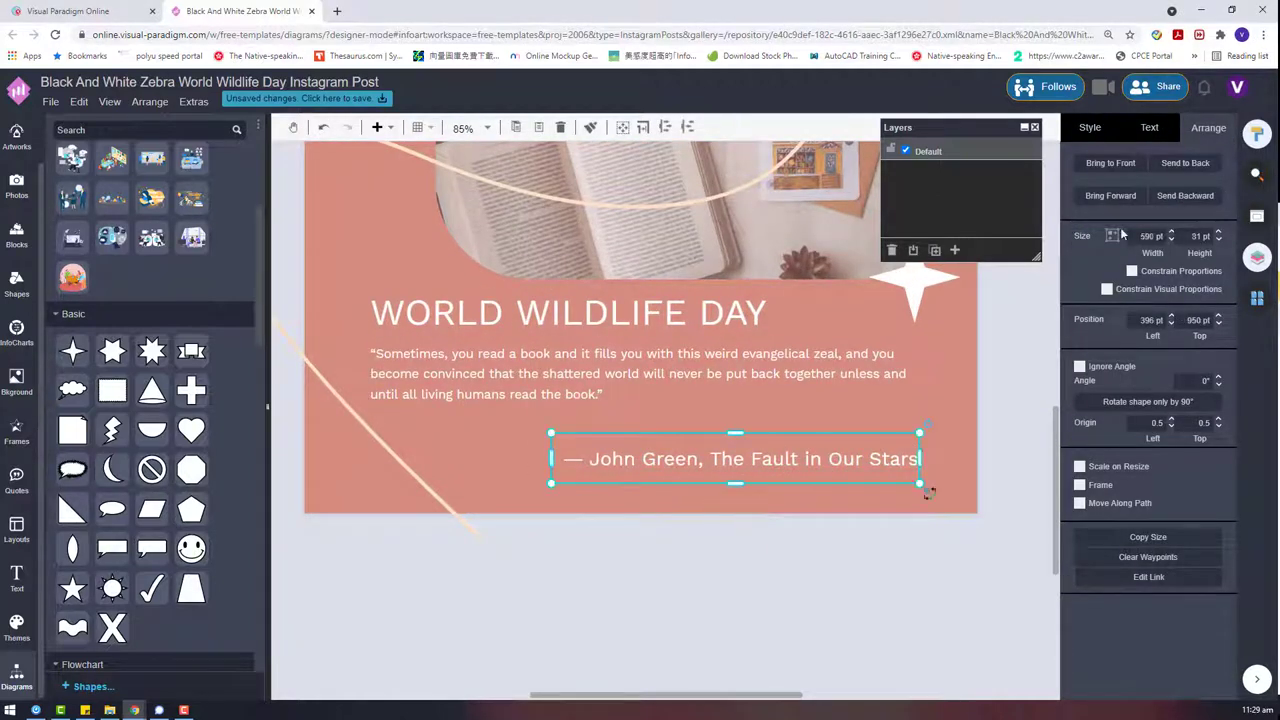
left_click(1119, 233)
left_click_drag(888, 445, 880, 459)
left_click(902, 357, "shift")
left_click_drag(911, 404, 922, 406)
left_click(982, 471)
left_click_drag(889, 464, 873, 462)
left_click(914, 548)
Replace the WORLD WILDLIFE DAY title with "Read a book now".
scroll(800, 513, "down", 2)
left_click(735, 371)
left_click(1148, 129)
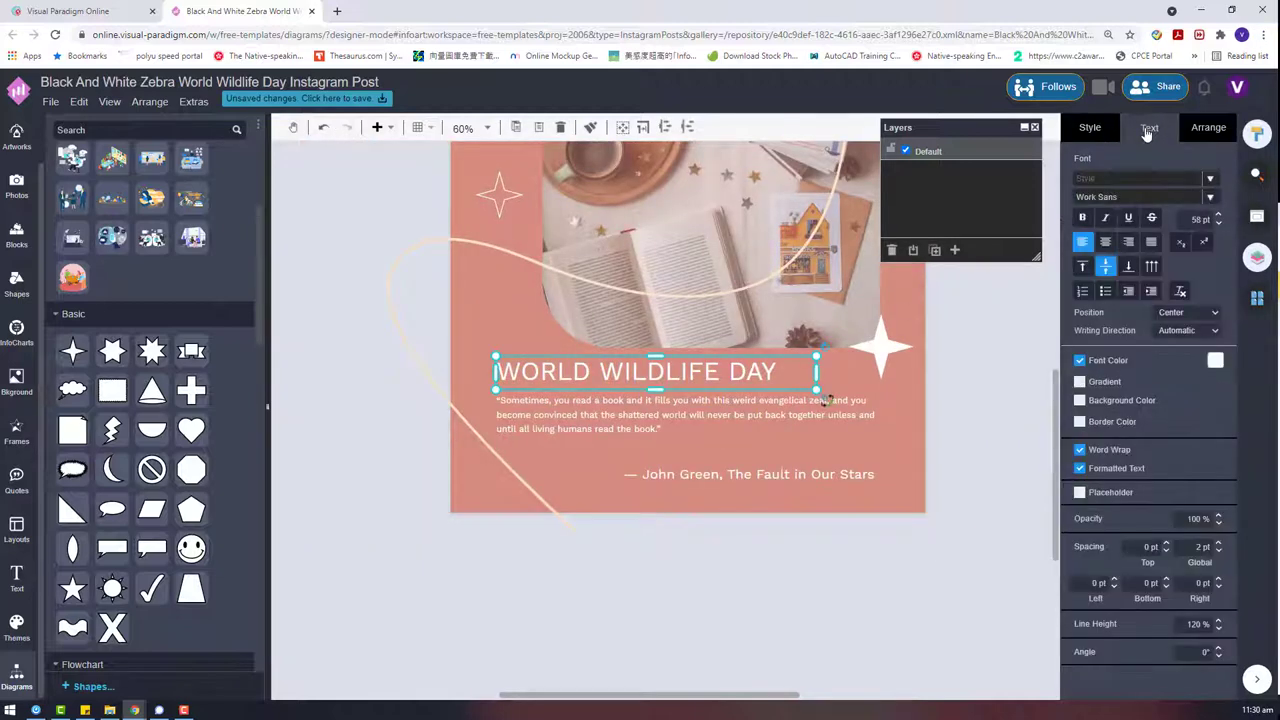
double_click(712, 363)
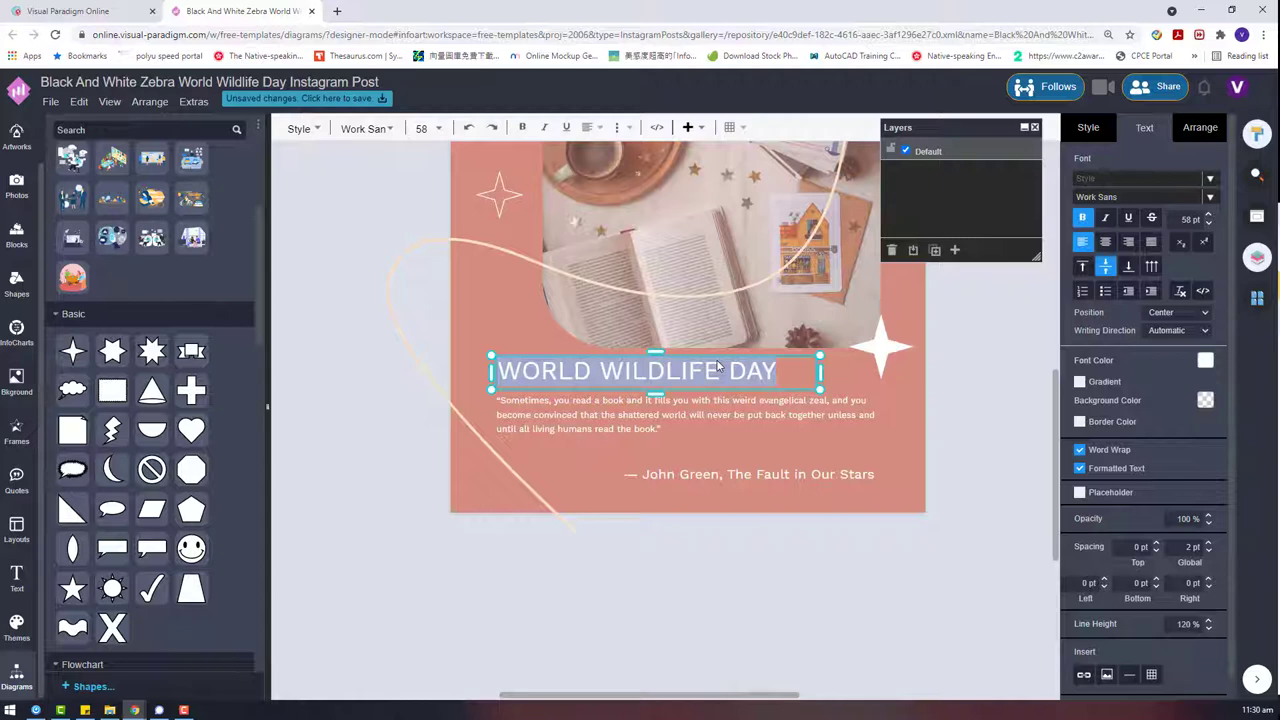
type("reRe")
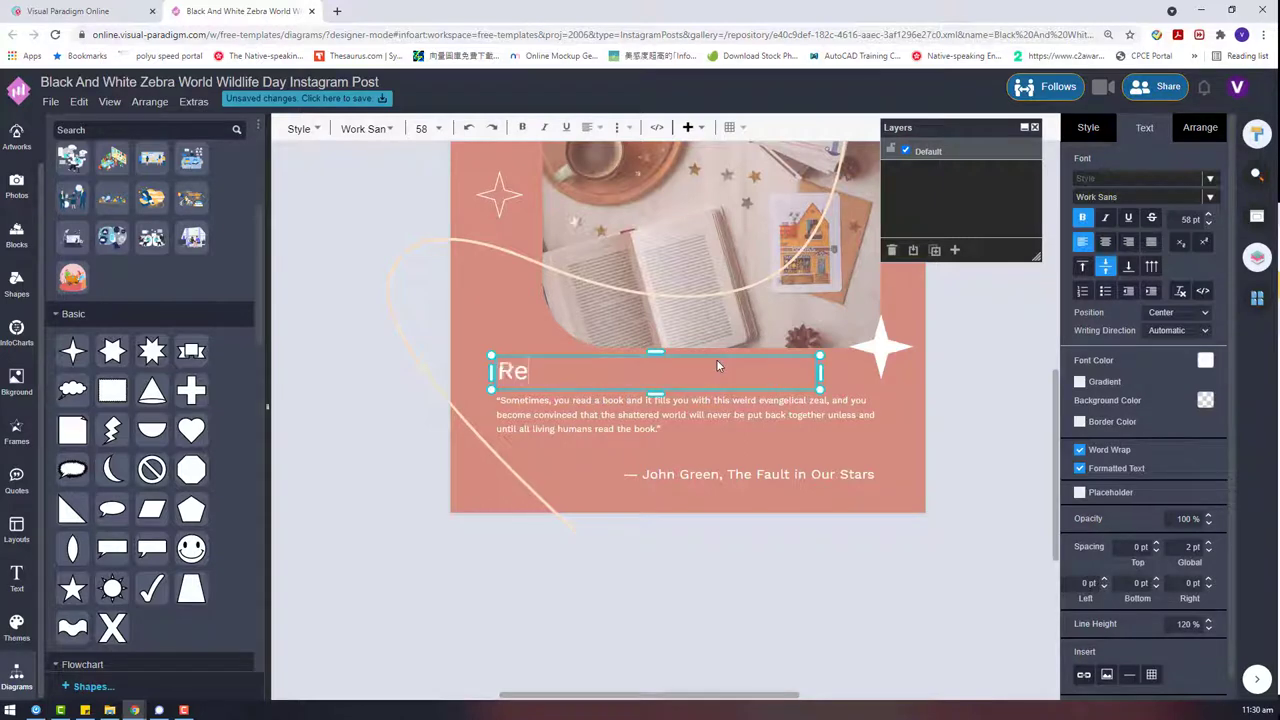
type("ad a book now")
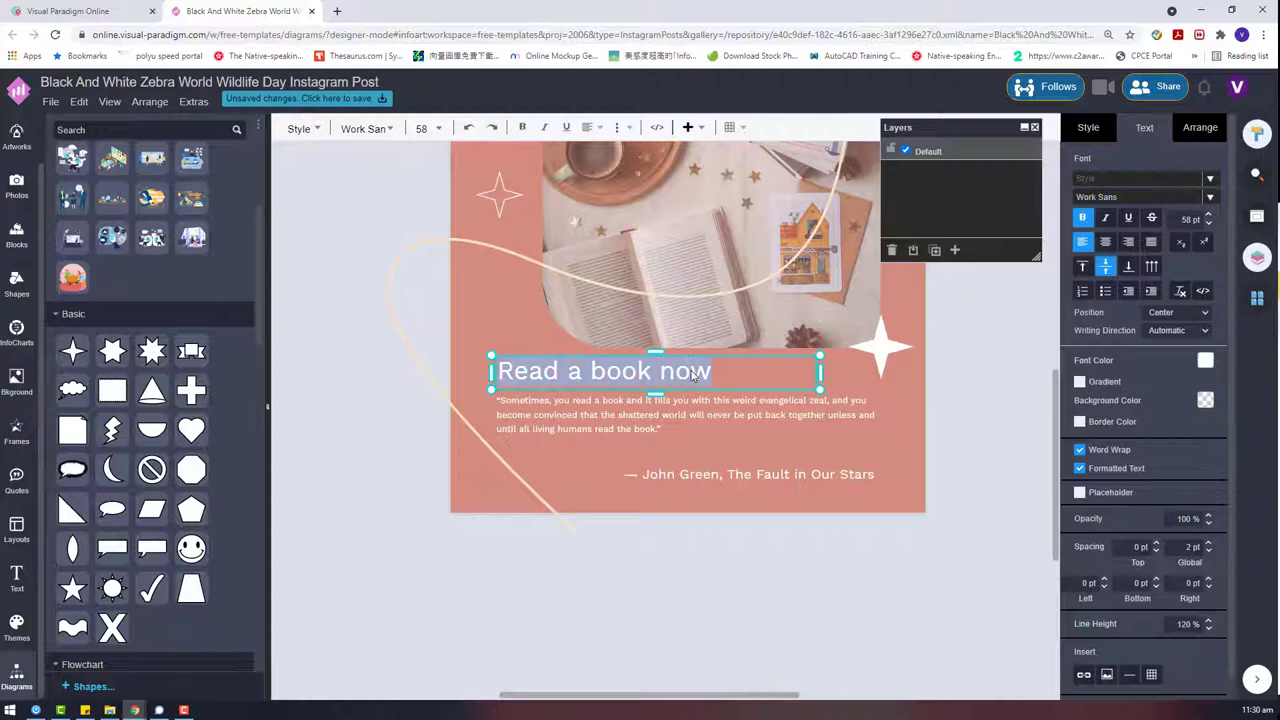
left_click(767, 571)
Change the title text to "Enjoy a cup of coffee".
scroll(767, 571, "up", 1)
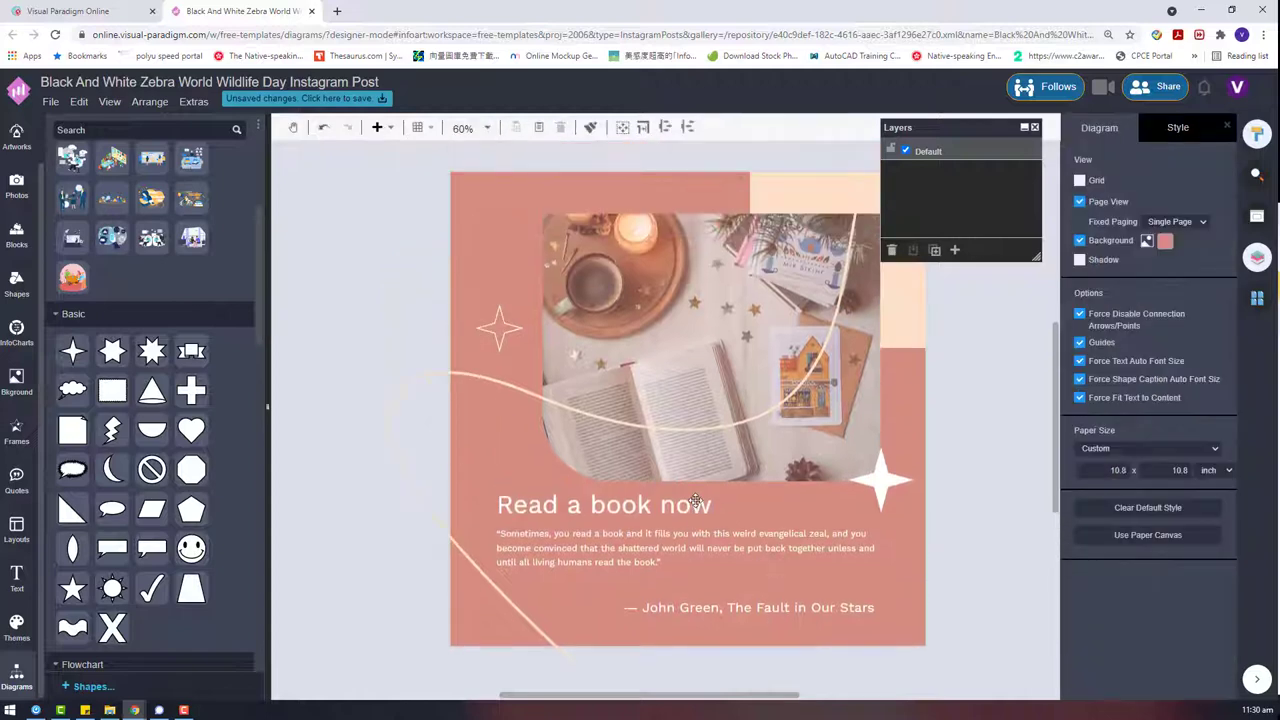
double_click(708, 505)
type("Enjoy a cup o")
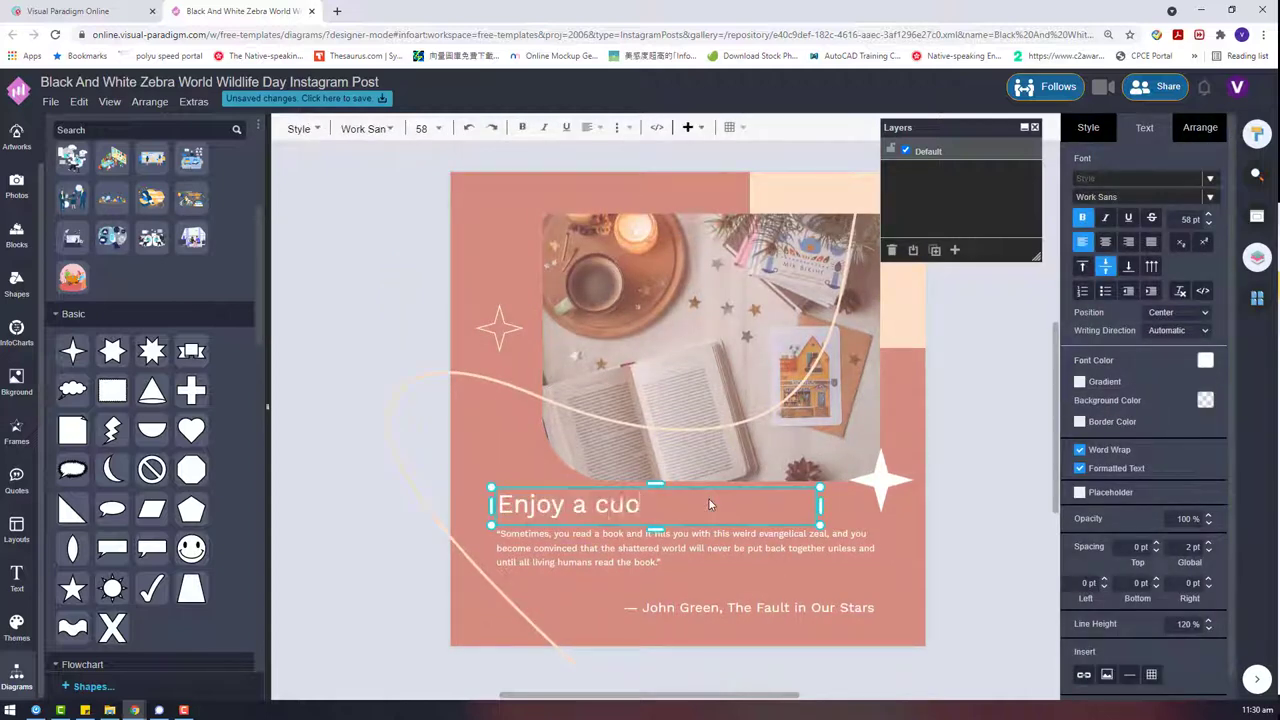
type("f")
key("BackSpace")
type("of coffee")
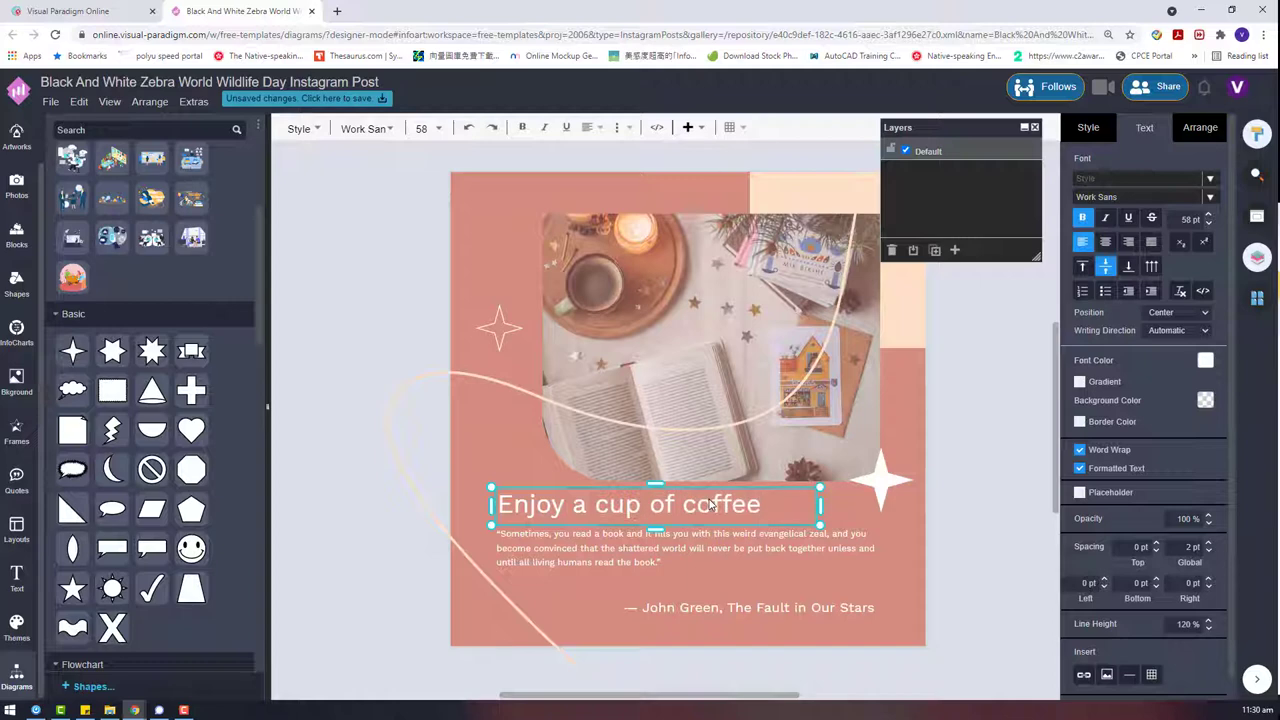
left_click(980, 578)
Extend the title with the words "with books" after "Enjoy a cup of coffee".
double_click(627, 506)
left_click(729, 505)
left_click_drag(763, 509, 669, 511)
type("with boo")
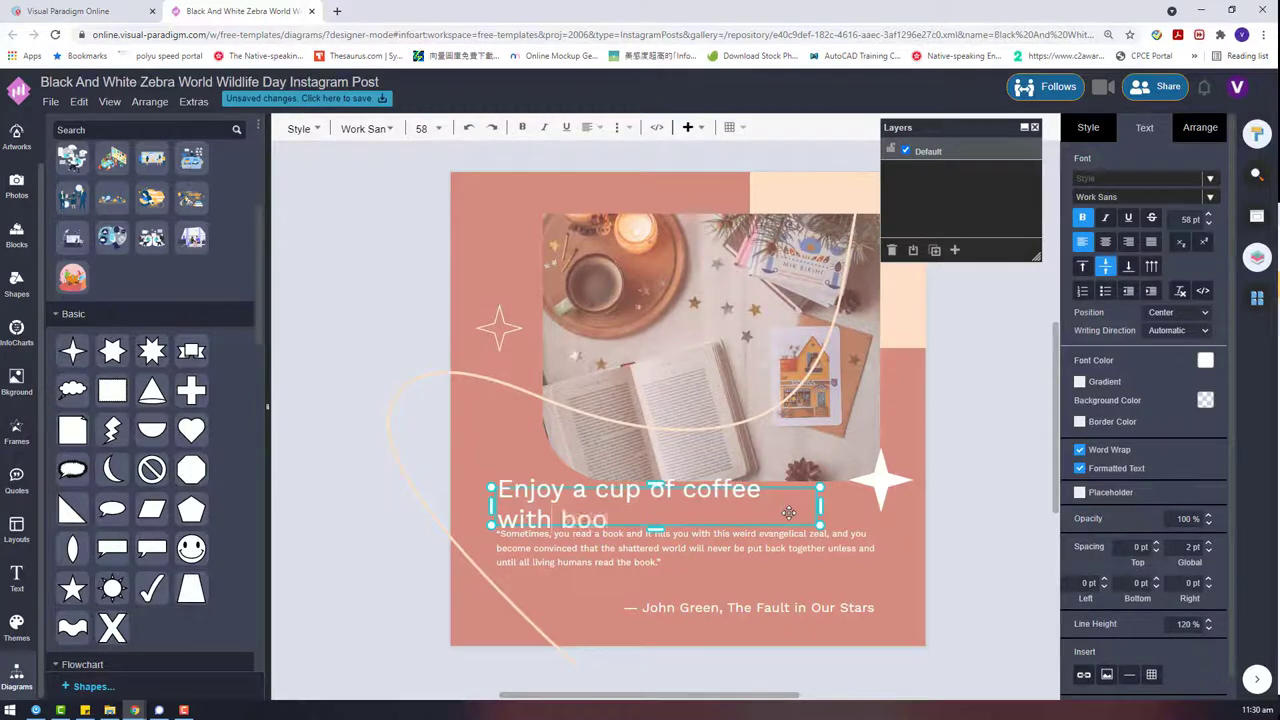
type("ks to day")
key("BackSpace")
key("BackSpace")
key("BackSpace")
key("BackSpace")
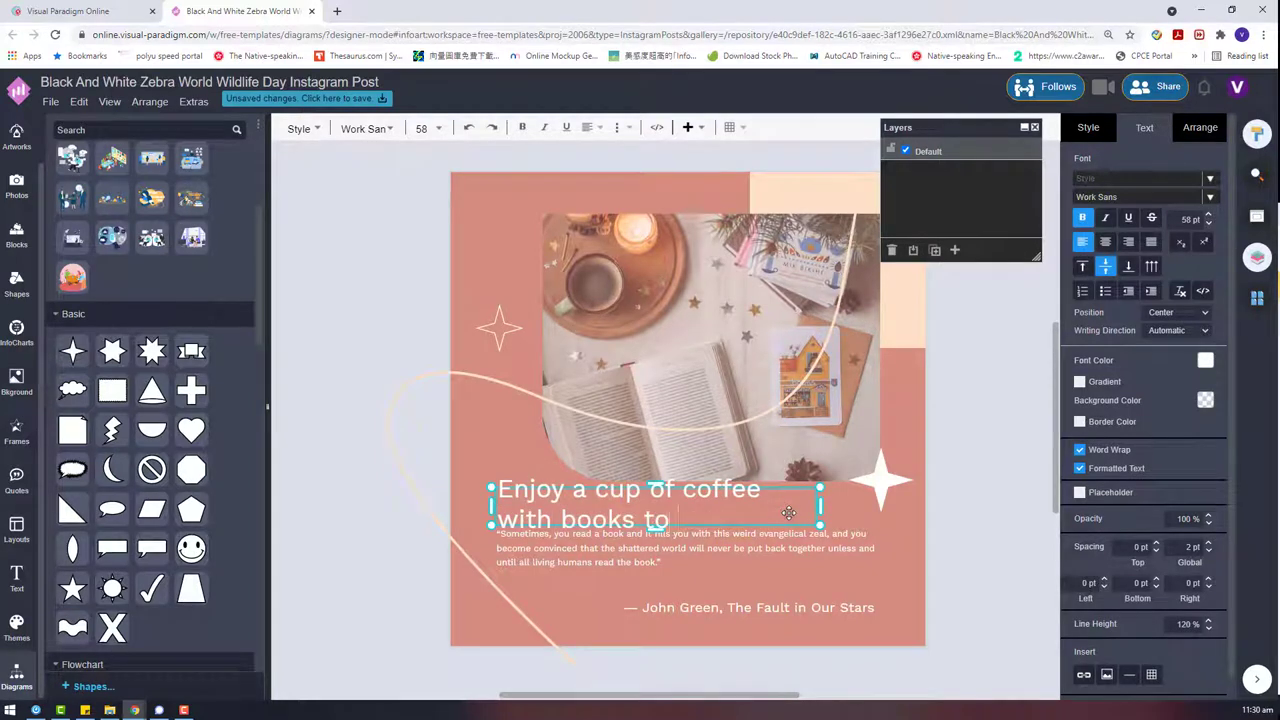
type("da")
key("BackSpace")
key("BackSpace")
key("BackSpace")
key("Escape")
Reduce the title's font size to 42 pt so it fits one line, and fit its text box height.
left_click(1219, 226)
left_click(1219, 226)
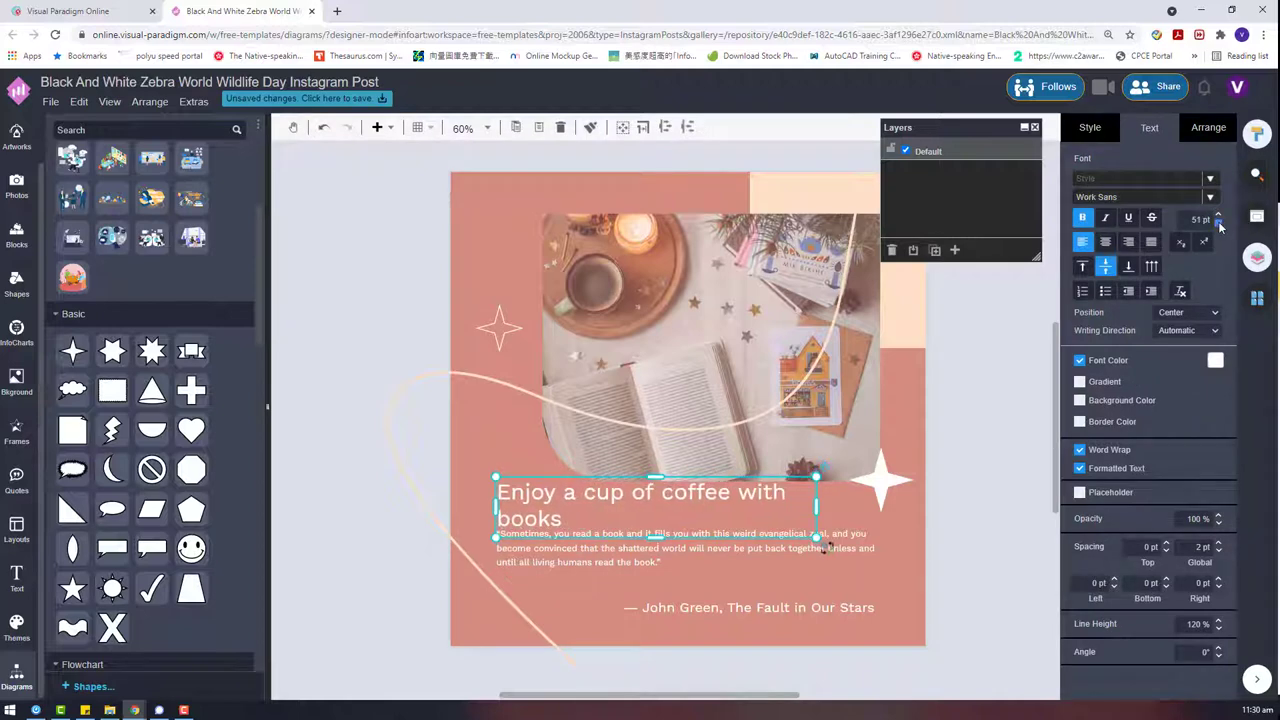
left_click(1219, 226)
left_click(1219, 226)
left_click(1219, 226)
left_click(1219, 226)
left_click(1208, 127)
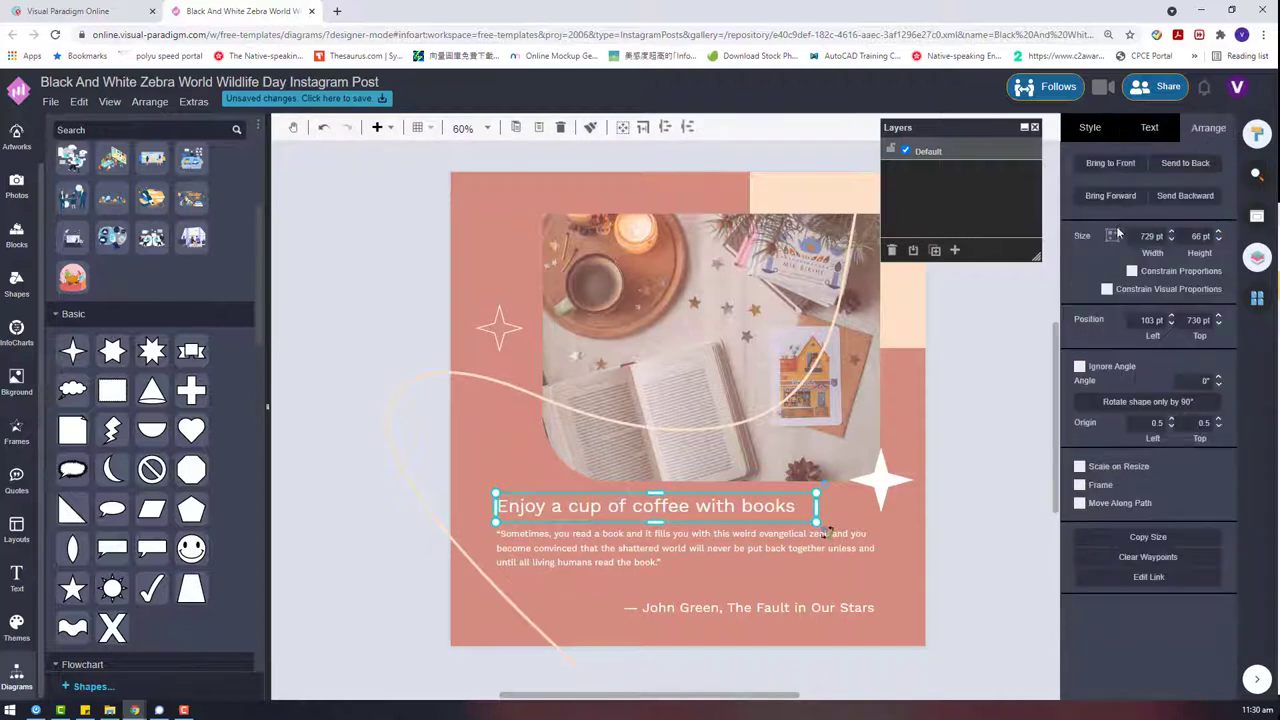
left_click(985, 440)
Change the wording of the title to "Inspire yourself with books", keeping its ending "with books".
left_click(712, 516)
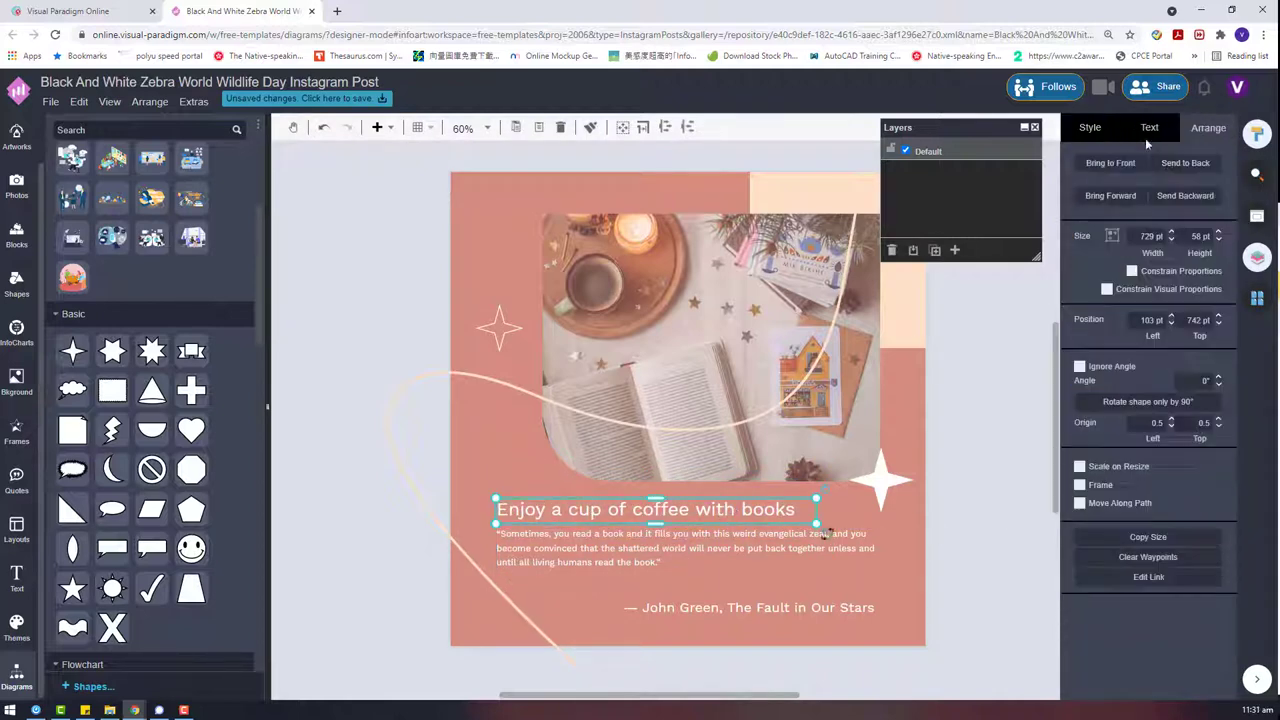
left_click(1148, 128)
double_click(690, 514)
left_click_drag(690, 514, 414, 526)
type("Inspi")
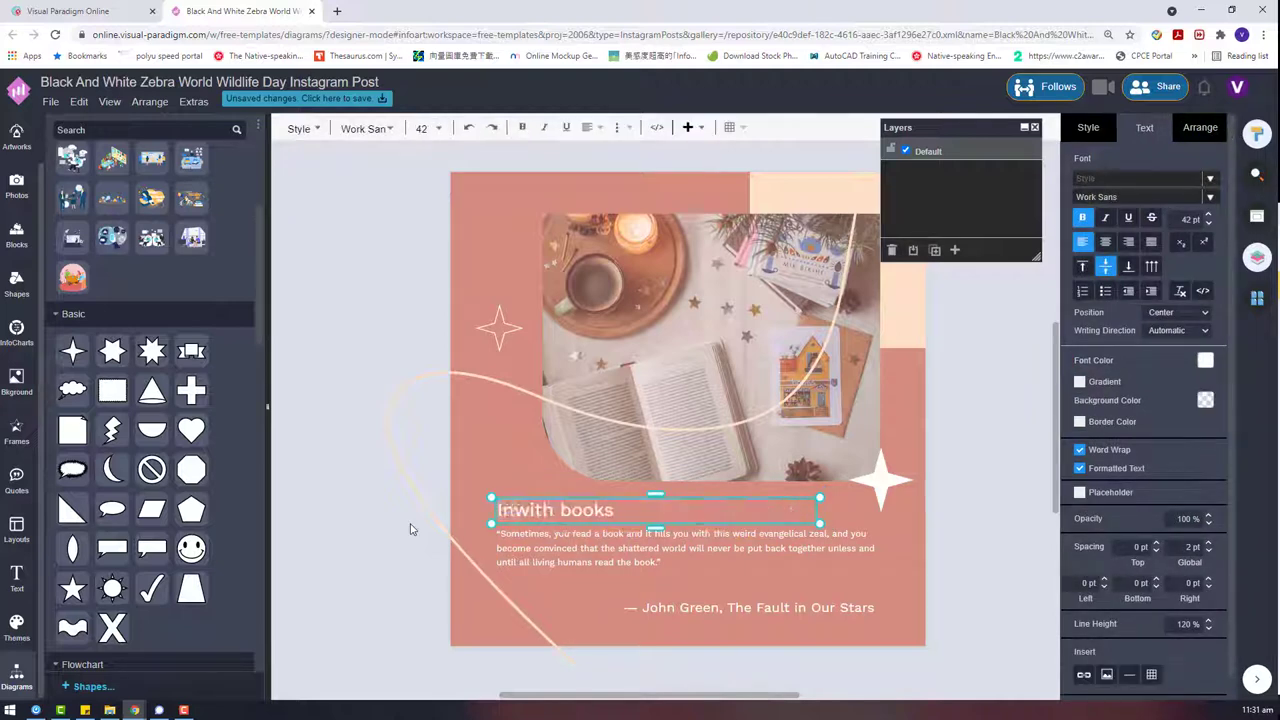
type("re yourself")
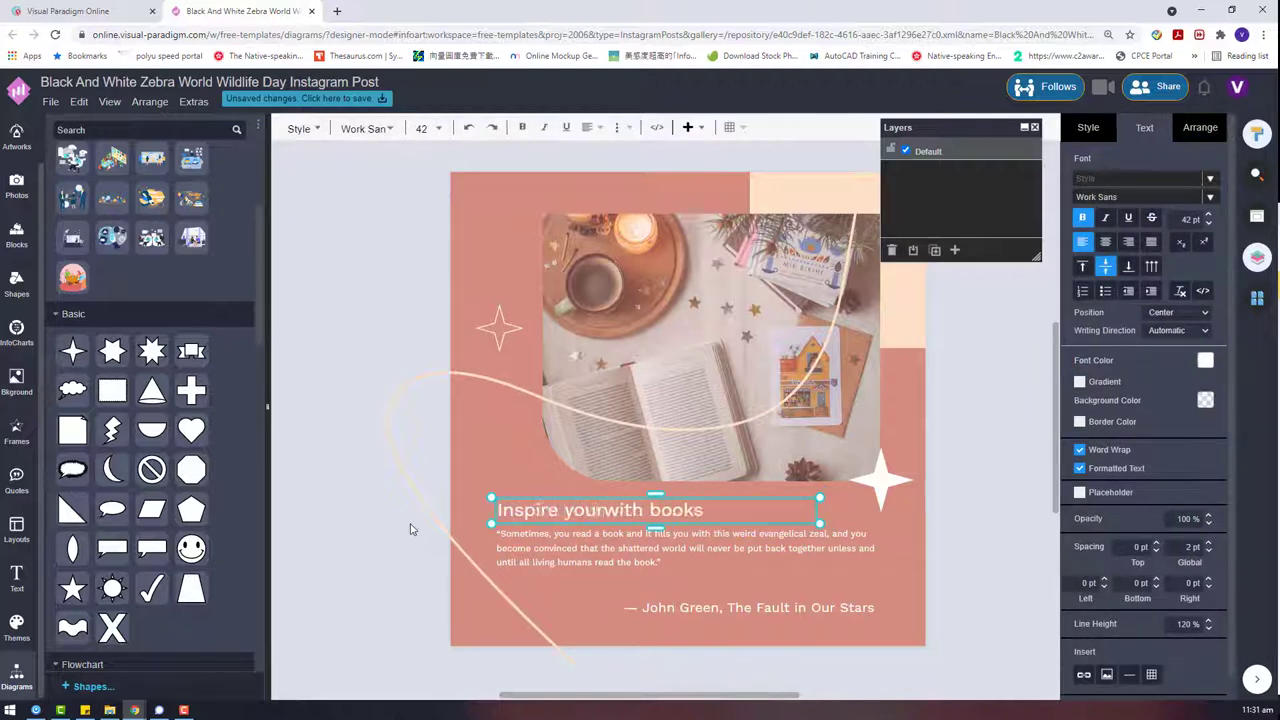
left_click(952, 470)
Try a pale yellow font color on the "Inspire yourself with books" title.
left_click(1206, 360)
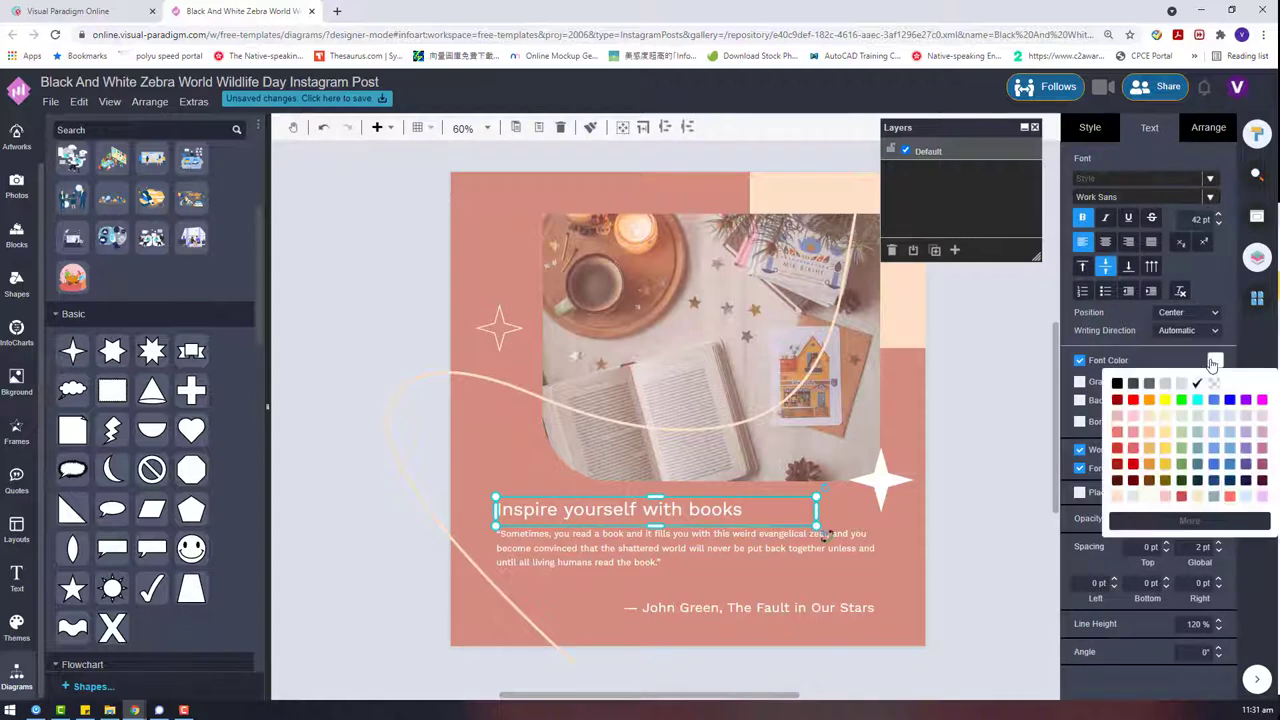
left_click(1199, 496)
left_click(958, 520)
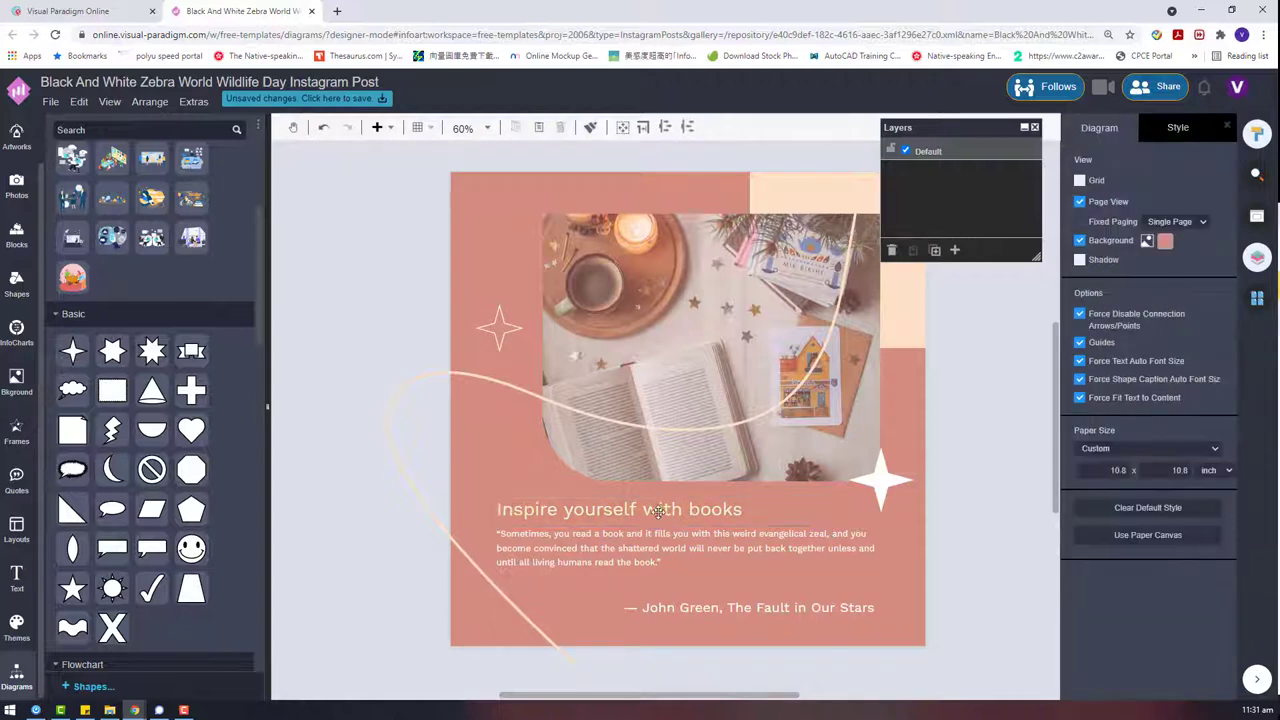
Set the font color of the curved line to light peach.
left_click(640, 514)
left_click(716, 538, "shift")
left_click(406, 444)
left_click(1215, 360)
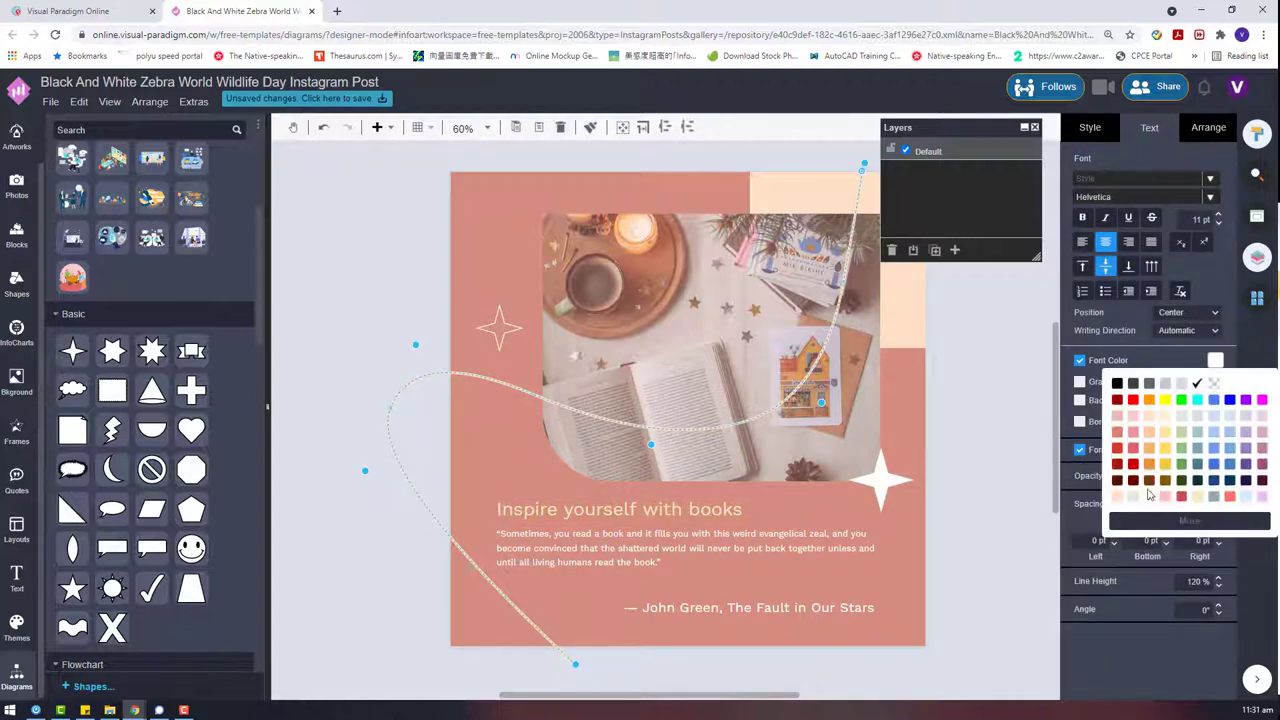
left_click(1117, 498)
left_click(934, 483)
Set the title's font color to light peach and enlarge its font size slightly, keeping it on one line.
left_click(672, 516)
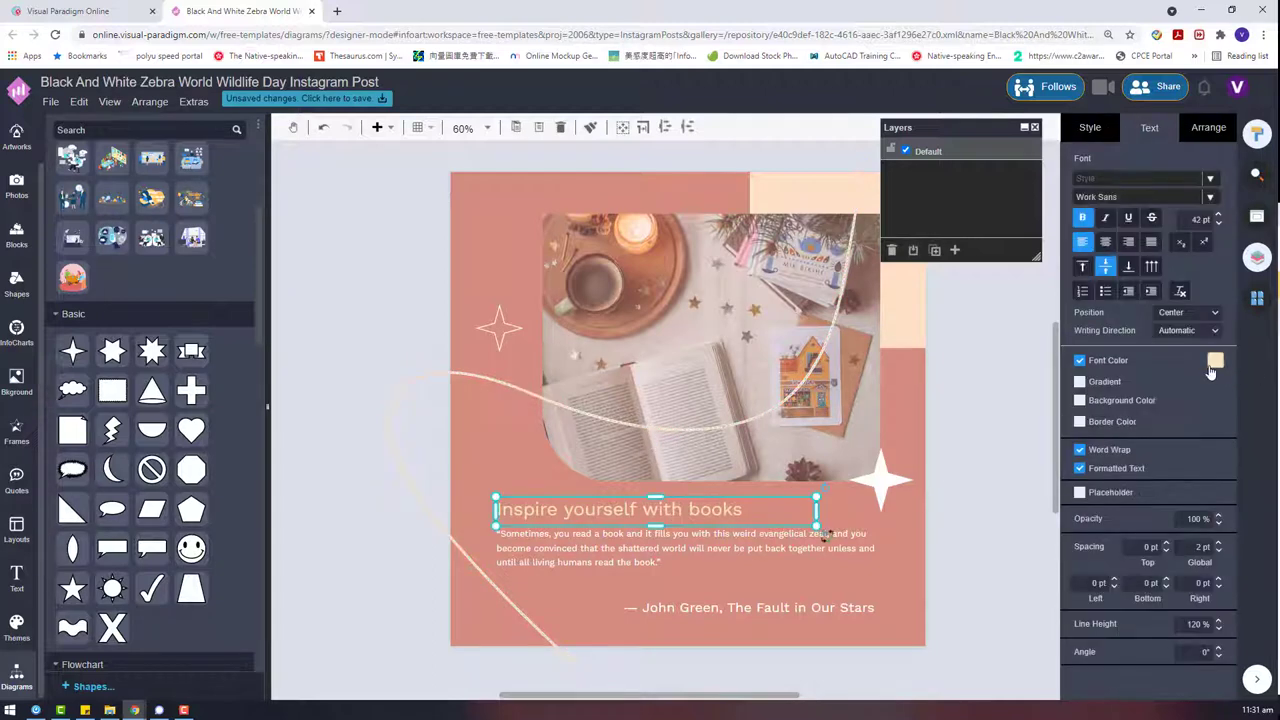
left_click(1212, 362)
left_click(1118, 494)
left_click(1219, 216)
left_click(1219, 216)
left_click(1219, 216)
left_click(1219, 216)
left_click(1219, 216)
left_click(822, 518)
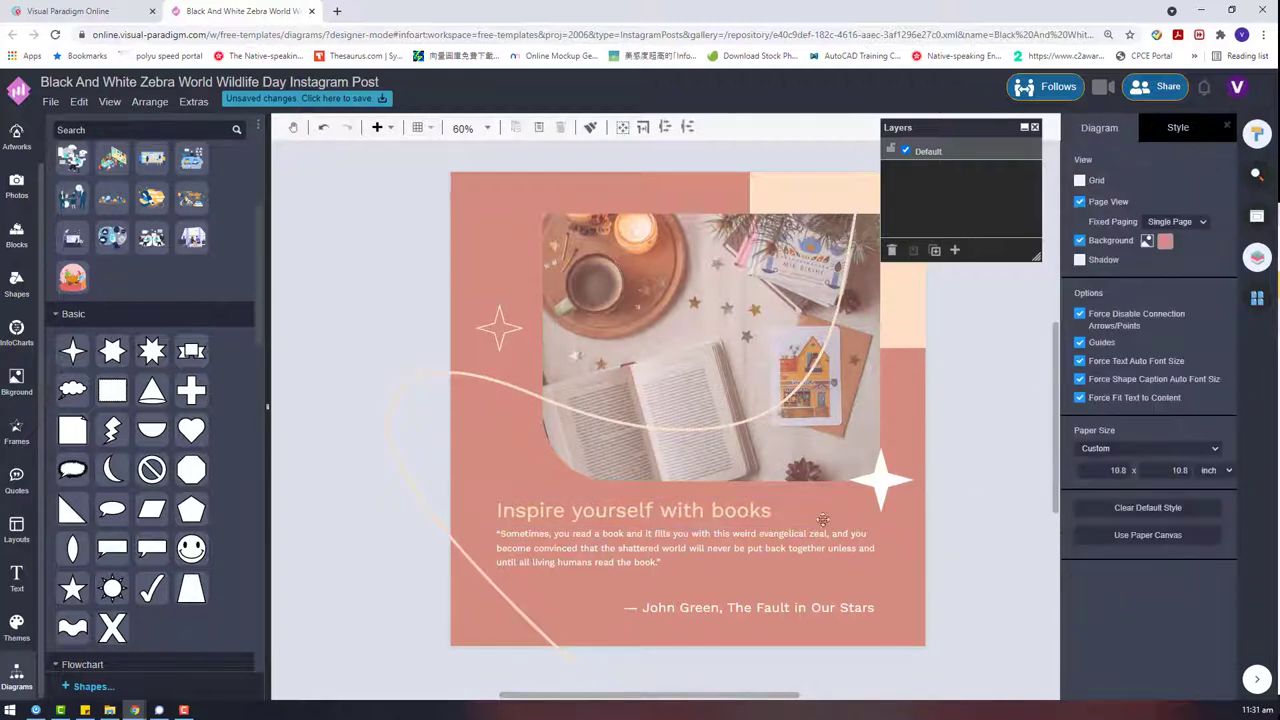
Nudge the title and quote together slightly to the left, and recolor the author credit line light peach.
left_click(601, 547)
left_click(621, 514, "shift")
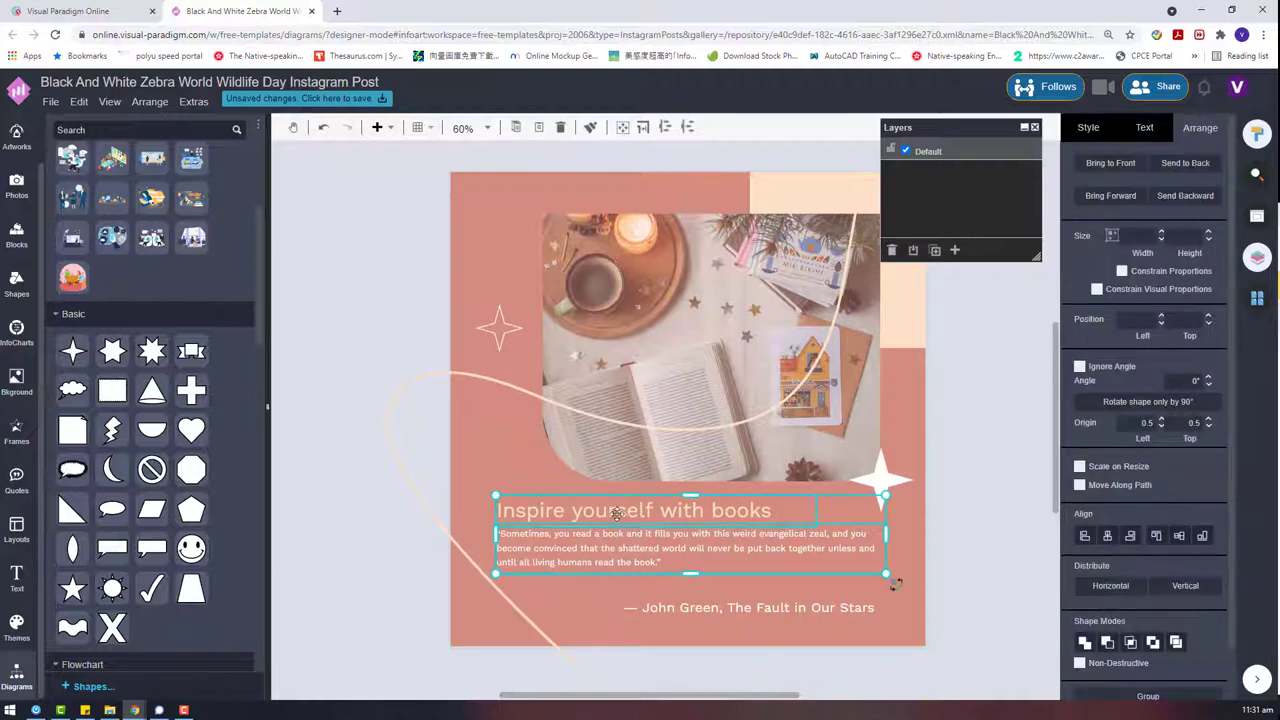
left_click(795, 613)
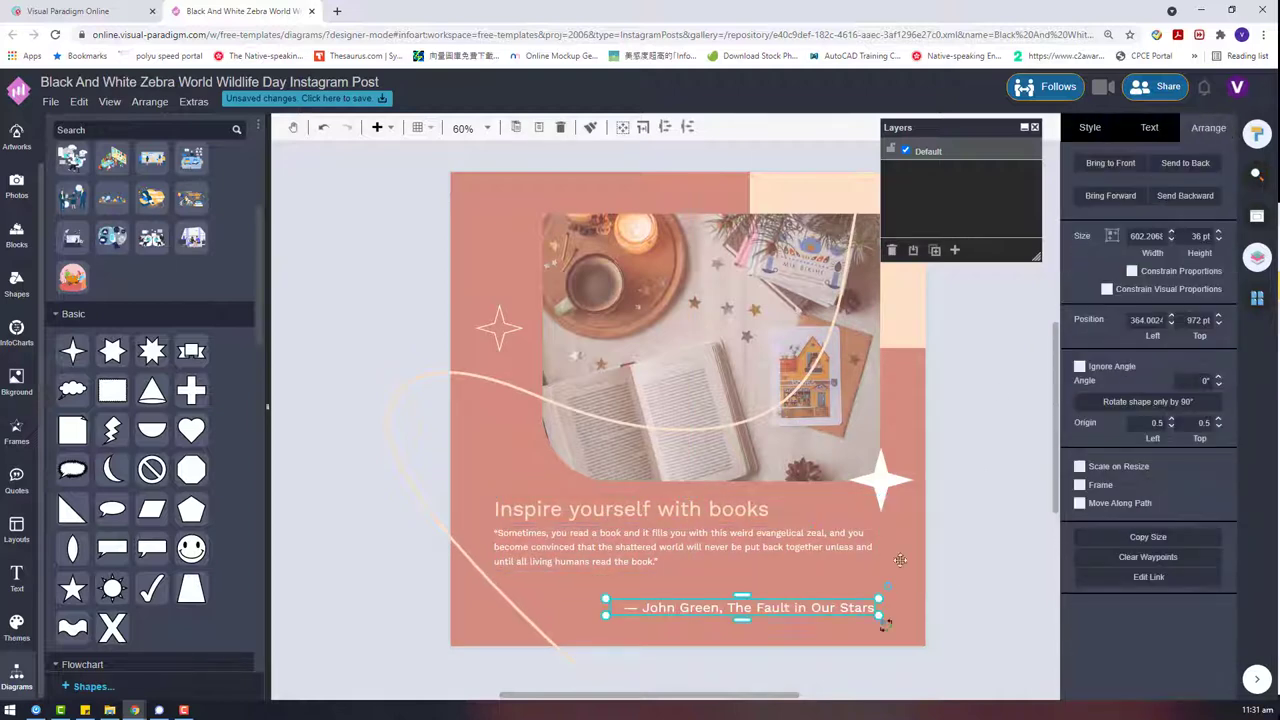
left_click(1152, 128)
left_click(1215, 361)
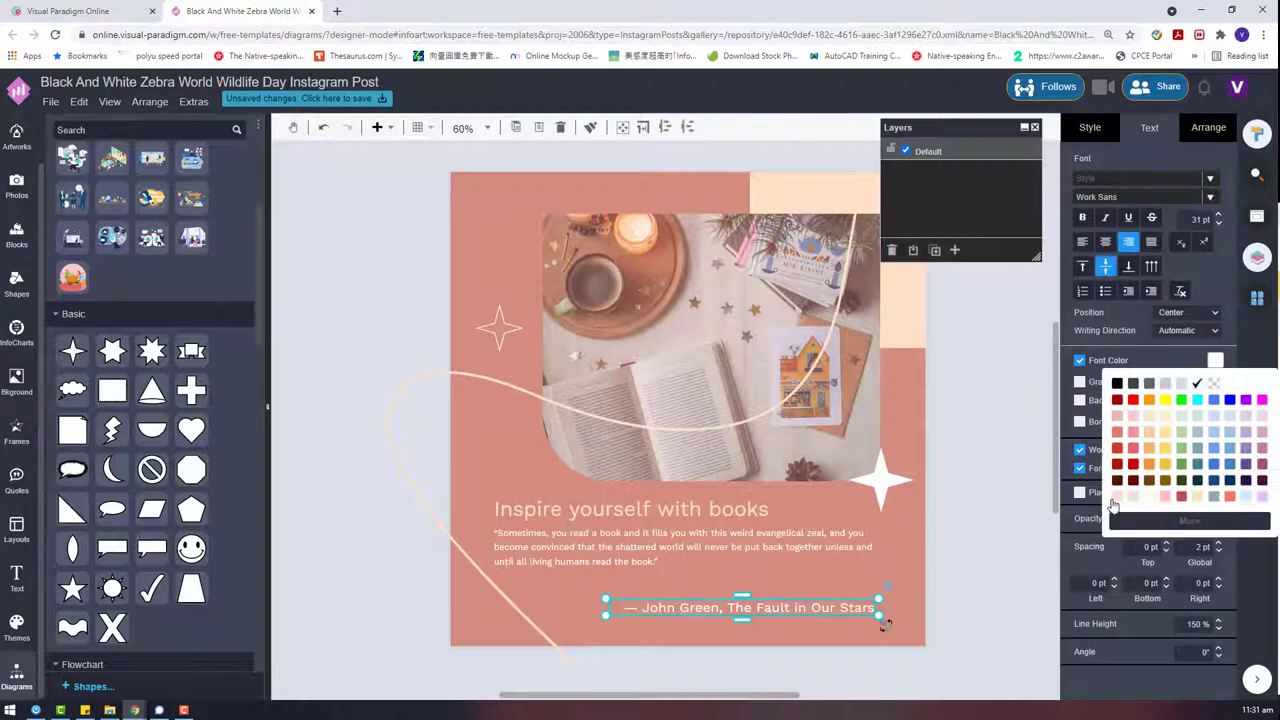
Rename the design as "Inspire With Books Instagram Post" and save it to the VP Online storage.
left_click(200, 82)
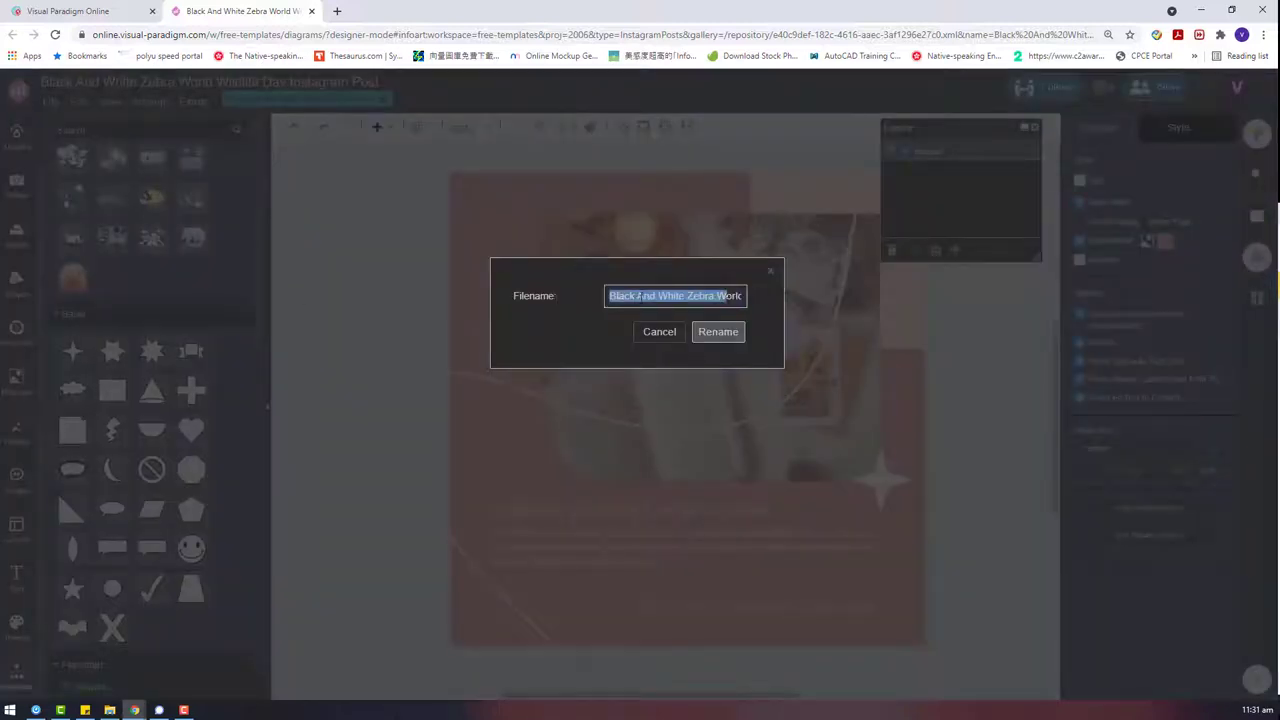
key("BackSpace")
left_click_drag(686, 296, 461, 314)
key("BackSpace")
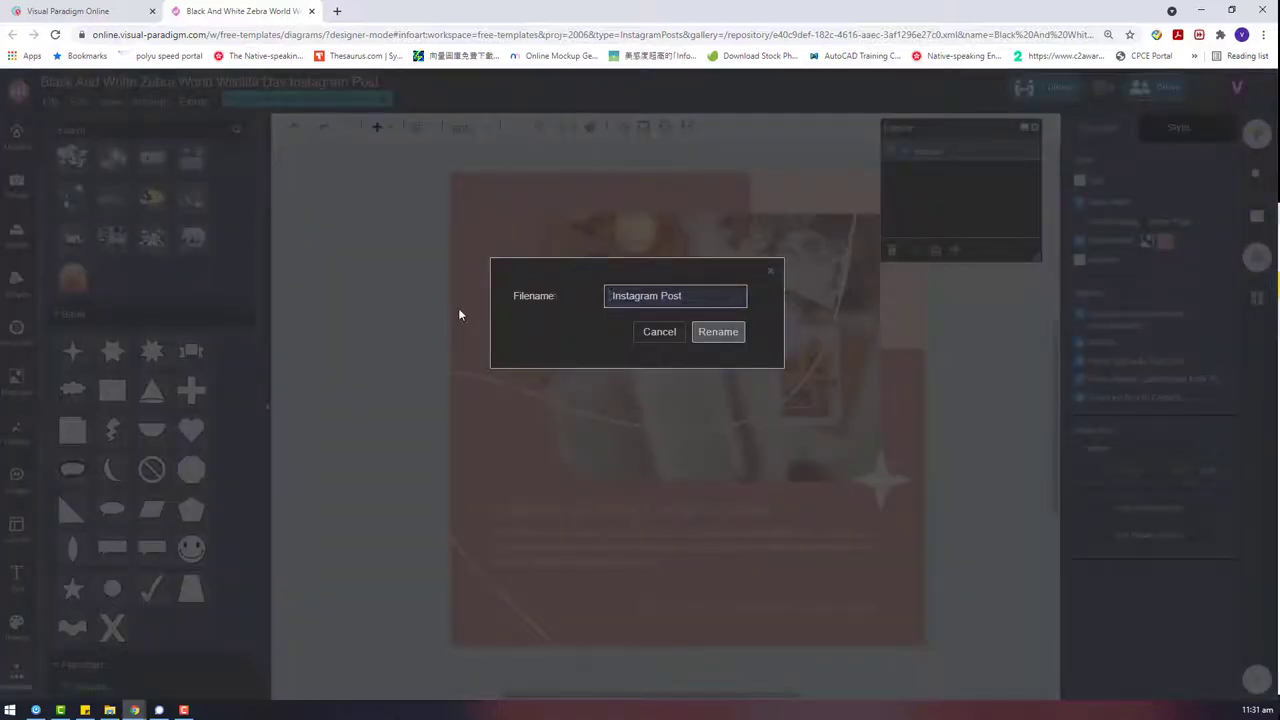
type("Inspire")
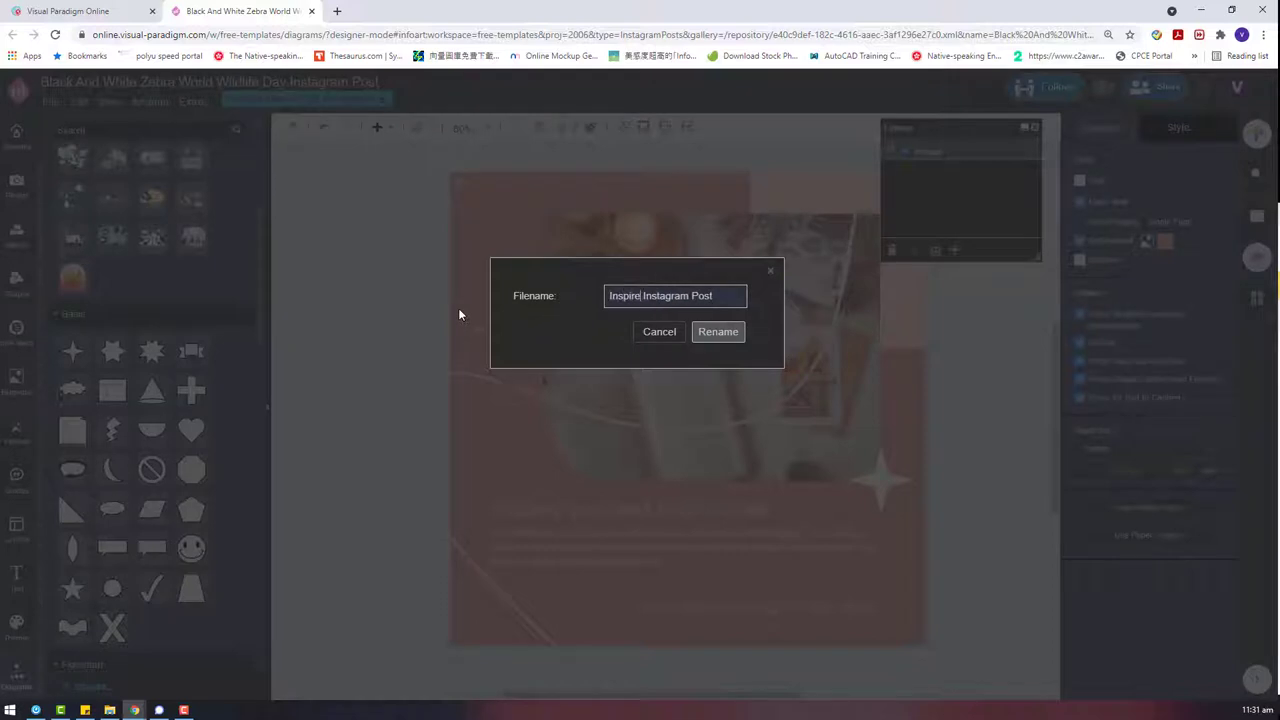
type(" With Books")
left_click(718, 333)
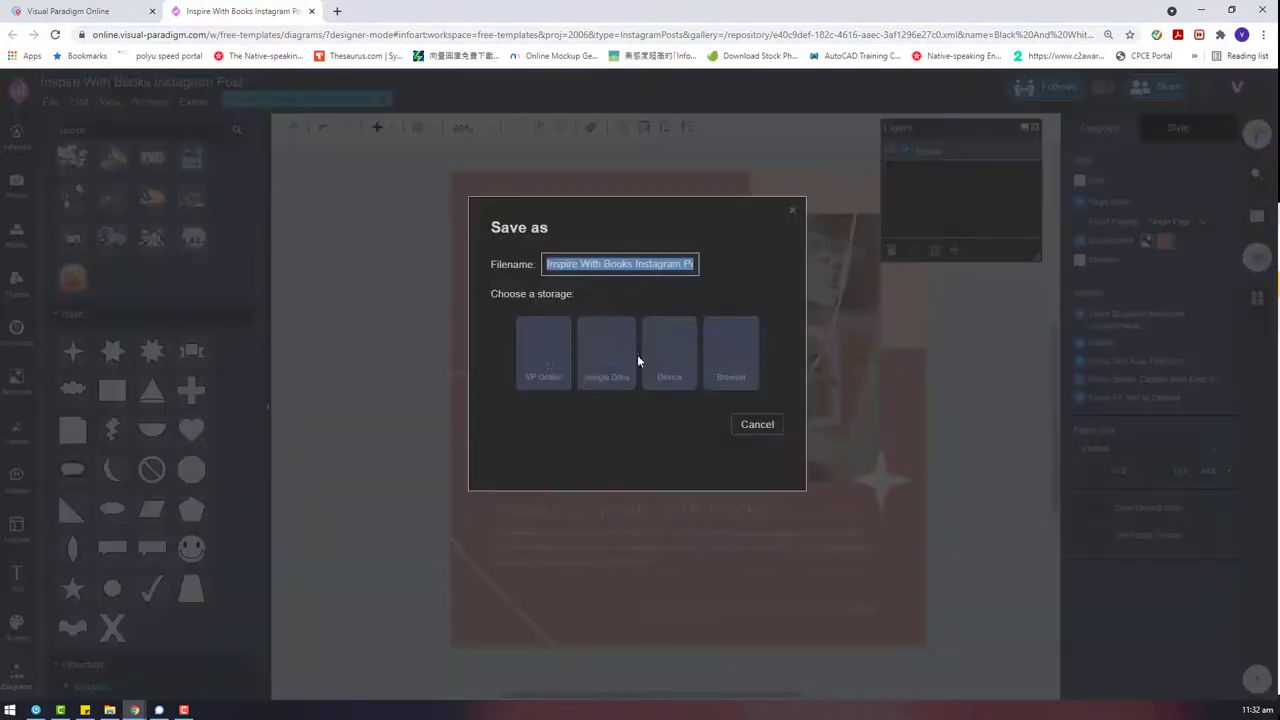
left_click(555, 370)
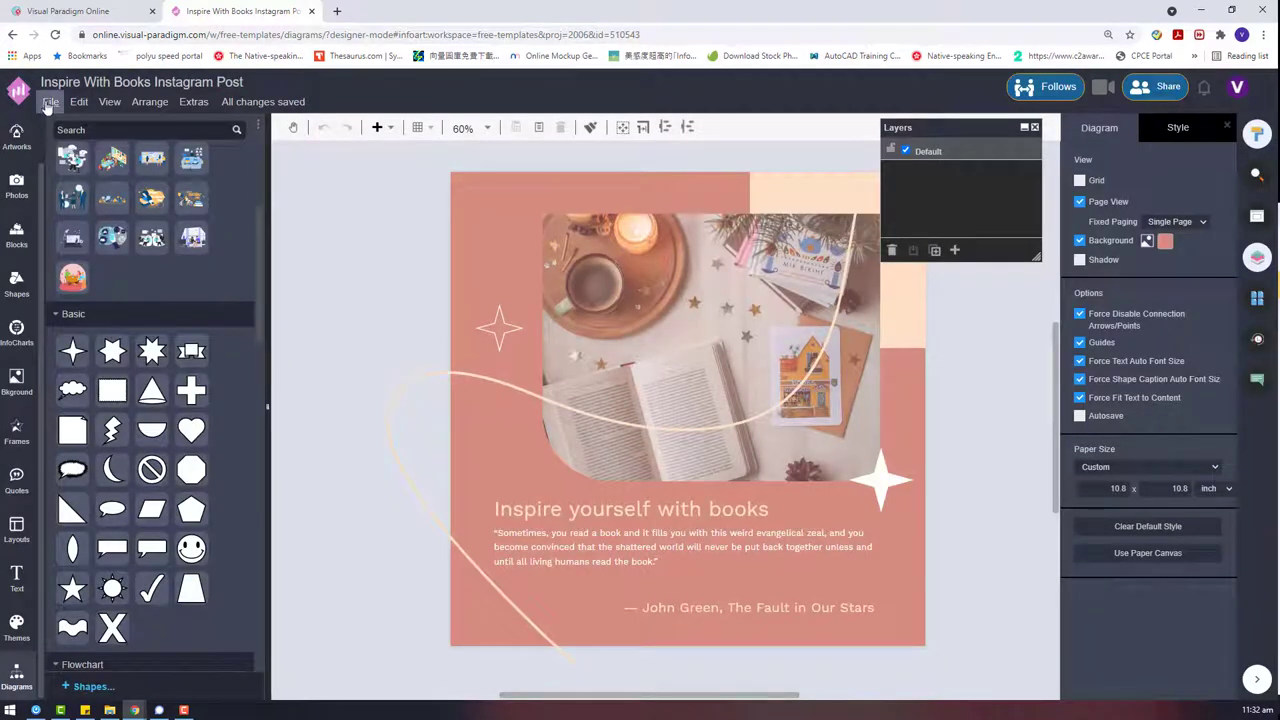
Export the design as a JPG image, download it, and open the downloaded file for viewing.
left_click(50, 101)
mouse_move(230, 357)
left_click(294, 380)
left_click(668, 409)
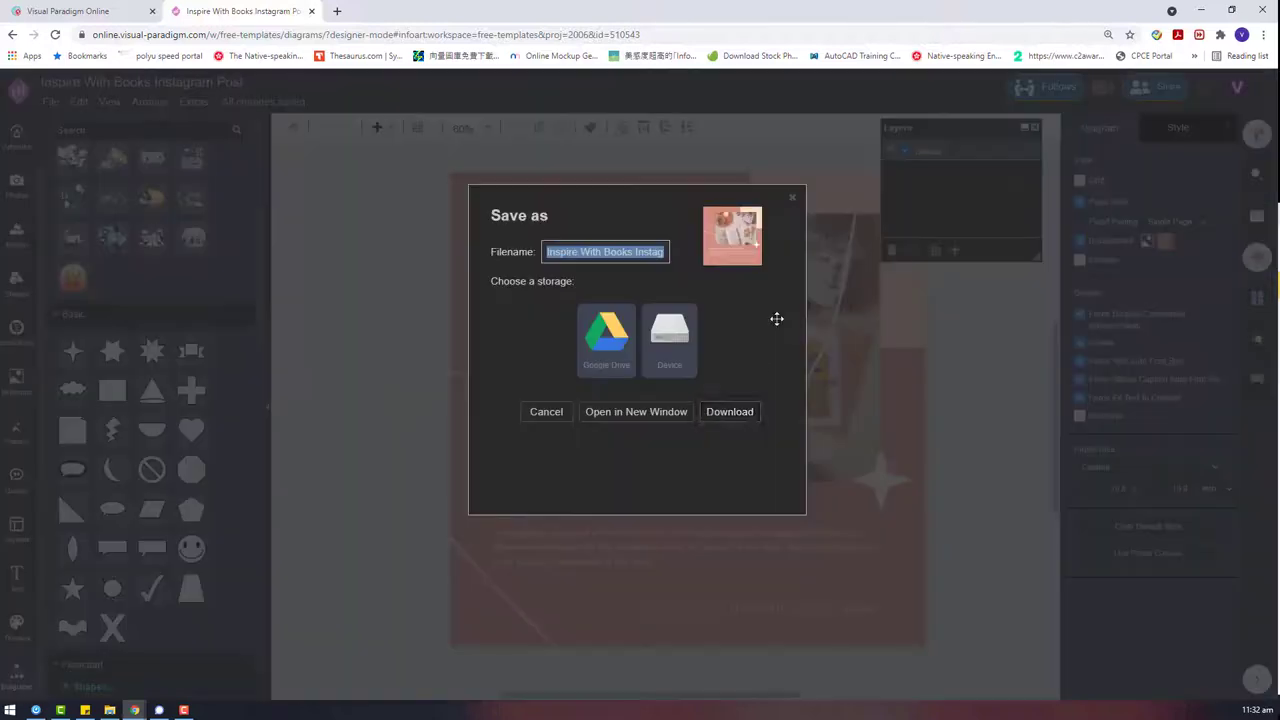
left_click(730, 416)
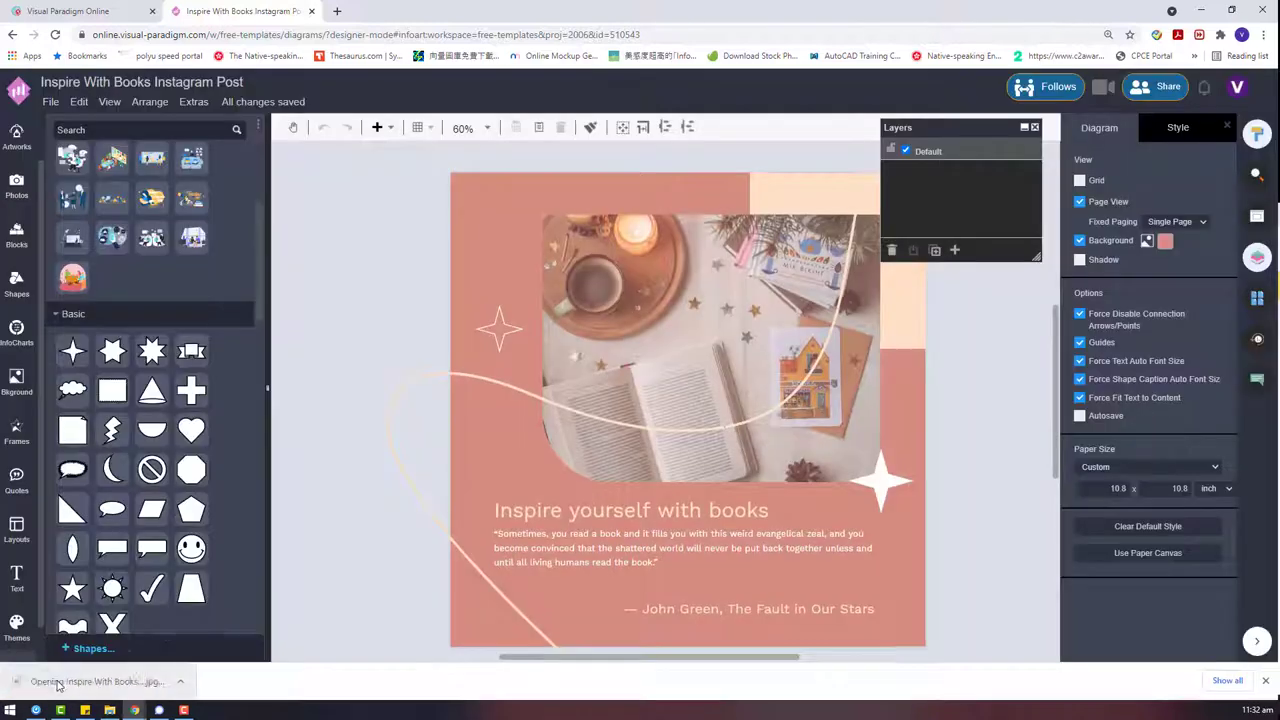
left_click(60, 686)
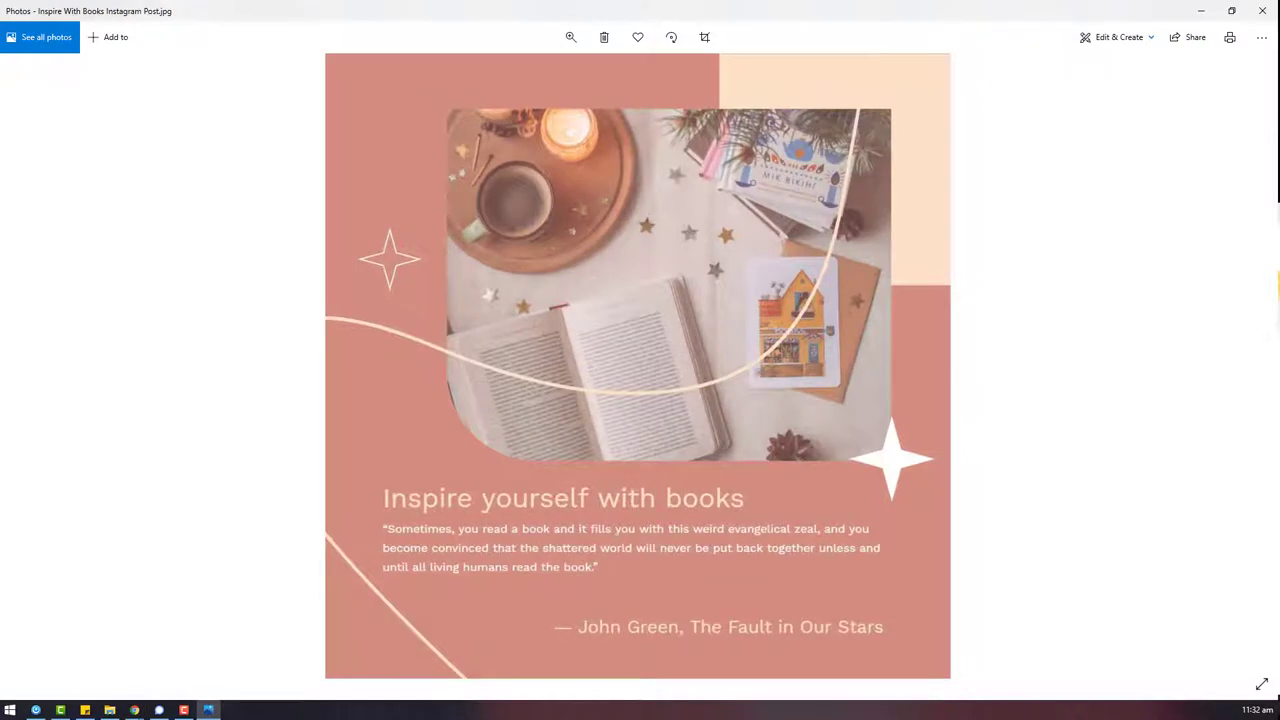